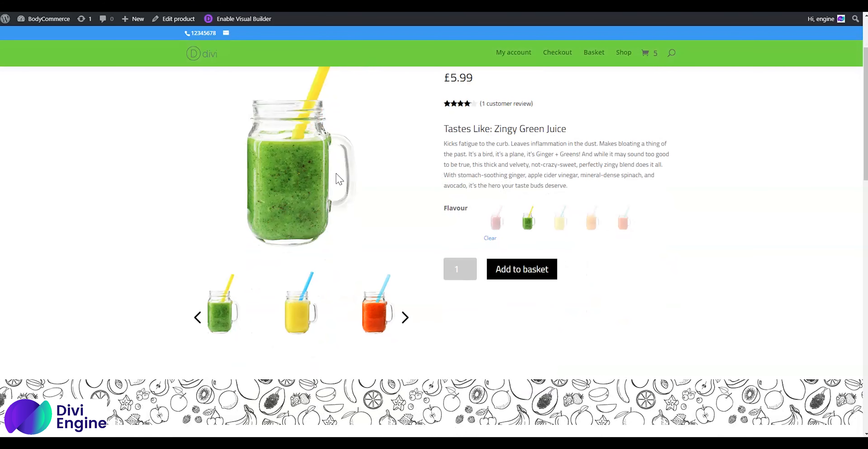
Look through the Smoothie product page, including its flavour swatches, expanded Ingredients & Nutrition Facts section and customer reviews
{"action": "scroll", "coordinate": [396, 184], "scroll_direction": "up", "scroll_amount": 2}
{"action": "scroll", "coordinate": [397, 185], "scroll_direction": "down", "scroll_amount": 2}
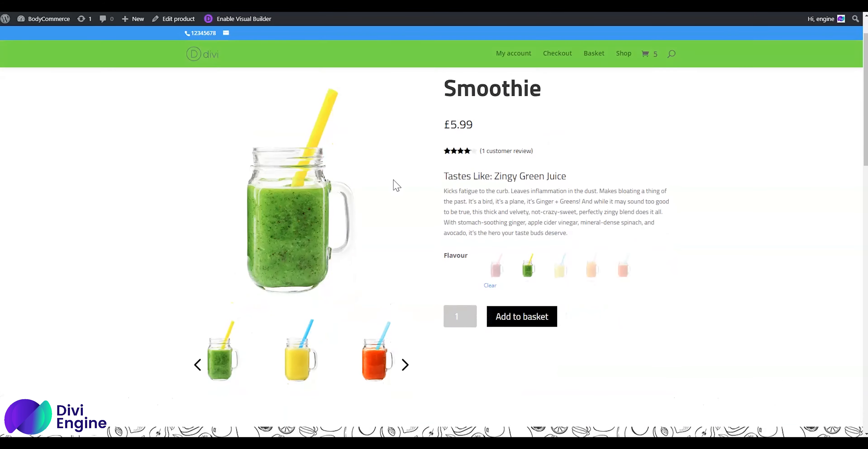
{"action": "scroll", "coordinate": [397, 185], "scroll_direction": "down", "scroll_amount": 5}
{"action": "scroll", "coordinate": [393, 184], "scroll_direction": "up", "scroll_amount": 4}
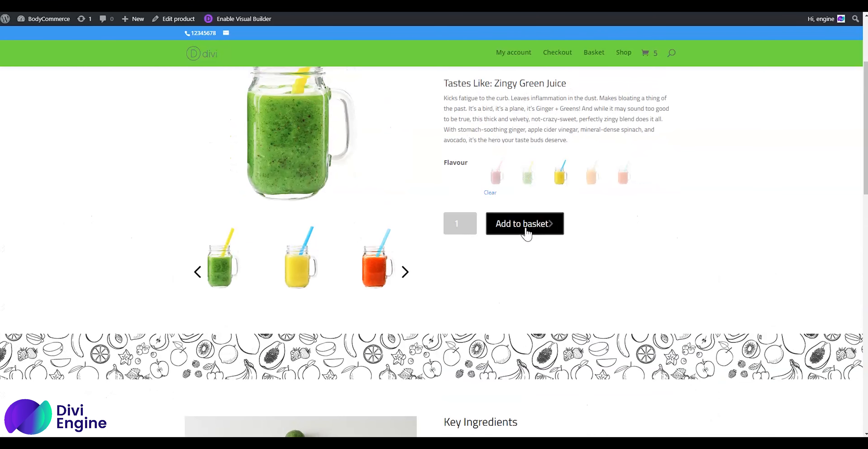
{"action": "scroll", "coordinate": [492, 241], "scroll_direction": "down", "scroll_amount": 8}
{"action": "scroll", "coordinate": [495, 236], "scroll_direction": "down", "scroll_amount": 6}
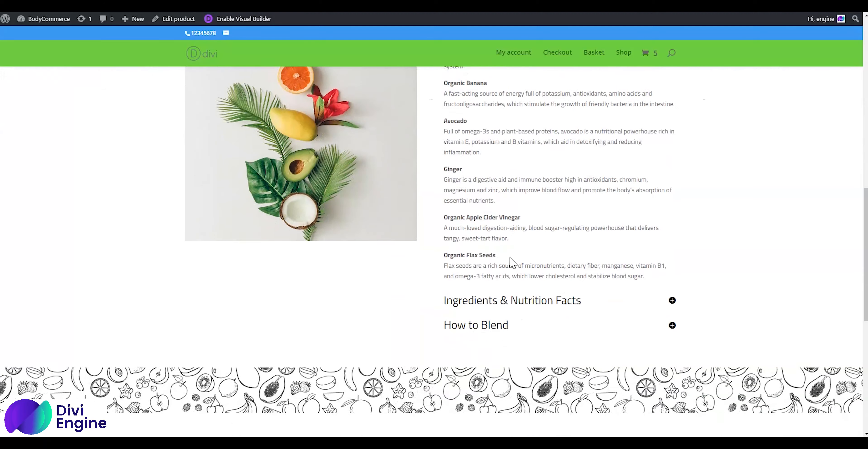
{"action": "left_click", "coordinate": [520, 300]}
{"action": "scroll", "coordinate": [516, 291], "scroll_direction": "up", "scroll_amount": 2}
{"action": "scroll", "coordinate": [515, 291], "scroll_direction": "down", "scroll_amount": 6}
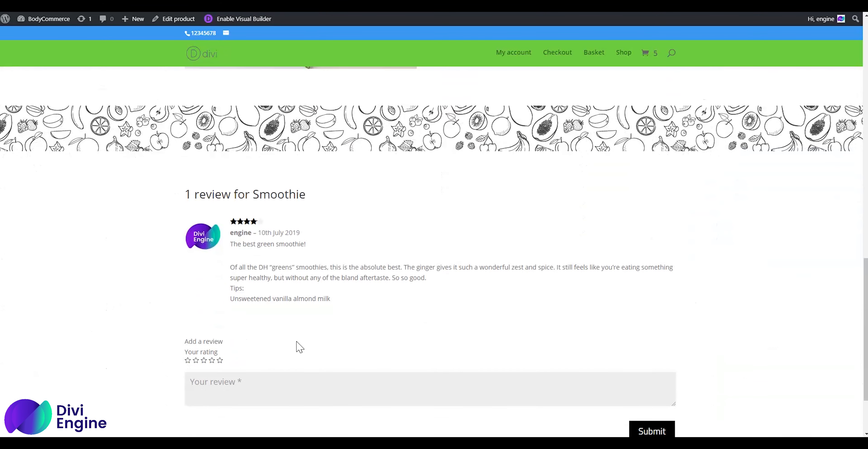
{"action": "scroll", "coordinate": [334, 316], "scroll_direction": "down", "scroll_amount": 3}
{"action": "scroll", "coordinate": [334, 315], "scroll_direction": "up", "scroll_amount": 10}
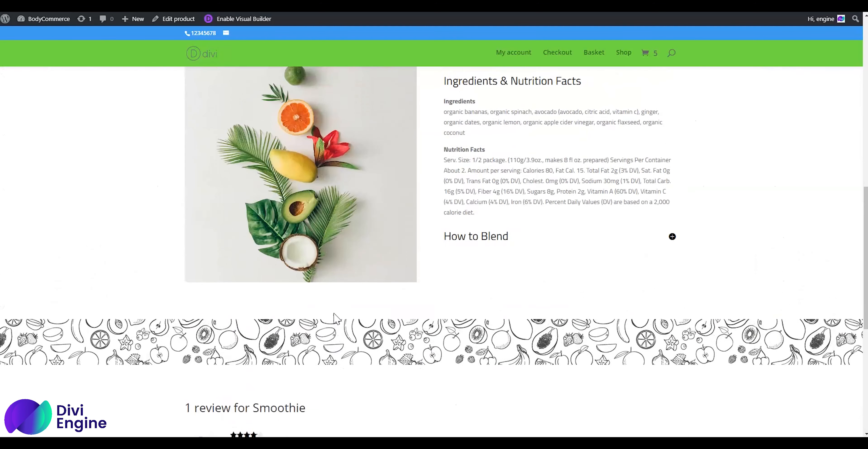
{"action": "scroll", "coordinate": [335, 317], "scroll_direction": "up", "scroll_amount": 10}
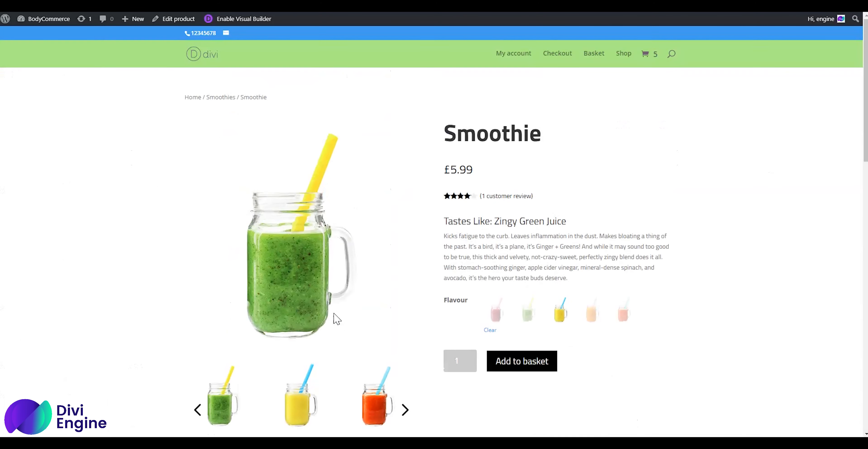
{"action": "scroll", "coordinate": [336, 318], "scroll_direction": "up", "scroll_amount": 1}
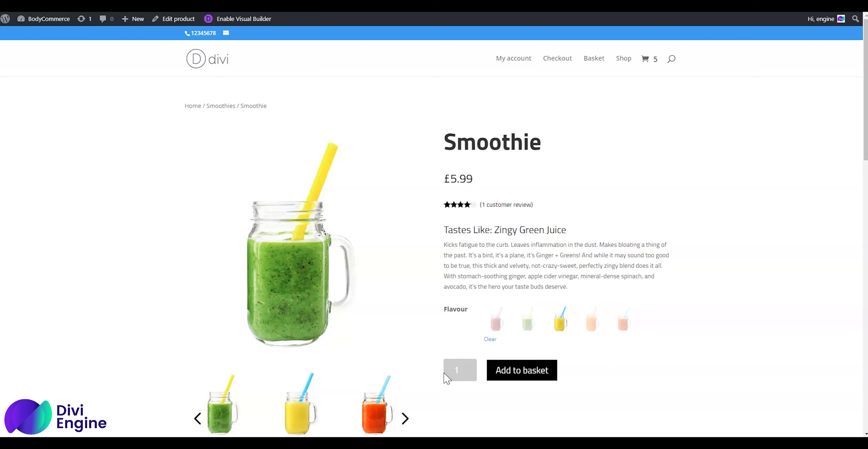
In the BodyCommerce product page settings, reset the main product page template to — Select — and save the changes
{"action": "left_click", "coordinate": [466, 368]}
{"action": "left_click", "coordinate": [102, 200]}
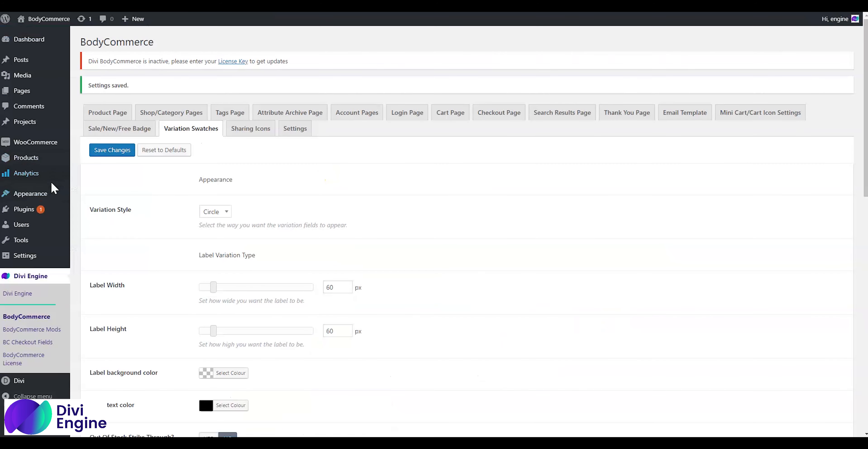
{"action": "left_click", "coordinate": [103, 114]}
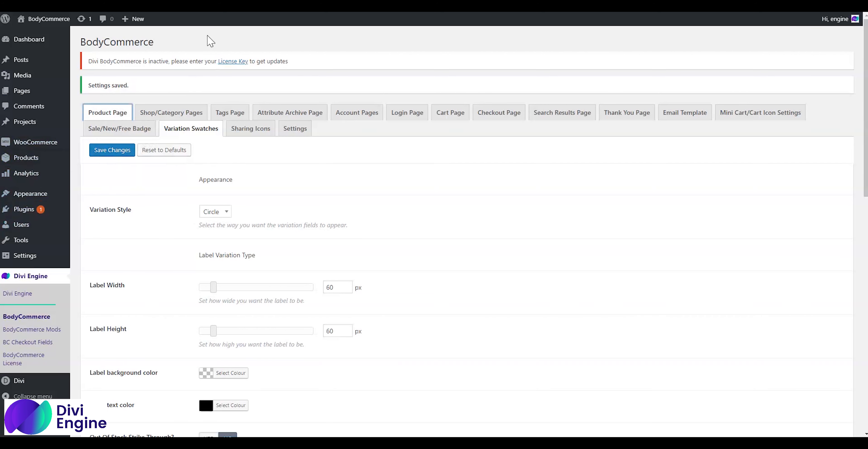
{"action": "left_click", "coordinate": [238, 160]}
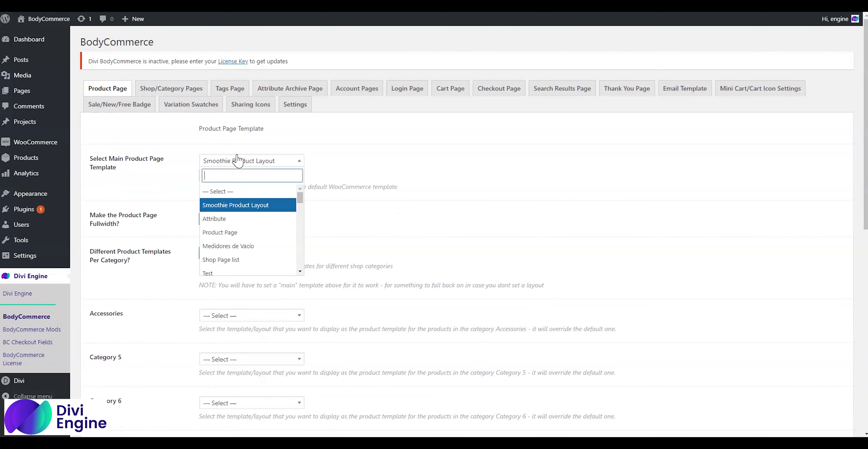
{"action": "left_click", "coordinate": [238, 189]}
{"action": "scroll", "coordinate": [149, 218], "scroll_direction": "down", "scroll_amount": 10}
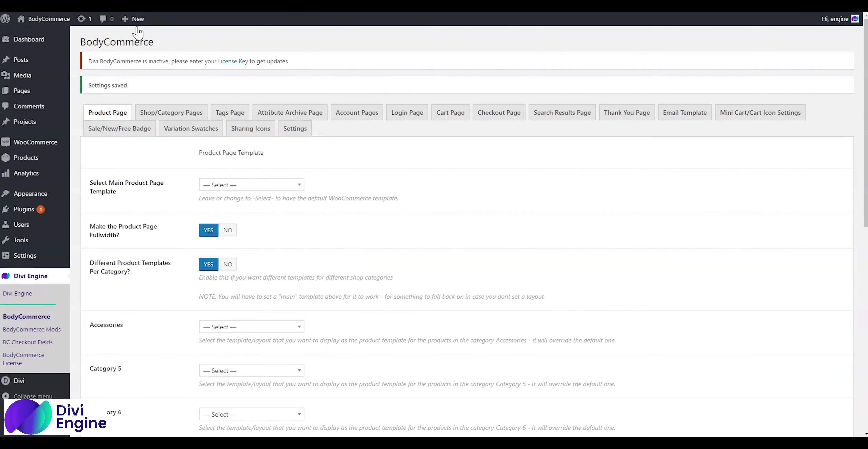
Change the Flavour product attribute's type to Select and update the attribute
{"action": "mouse_move", "coordinate": [40, 157]}
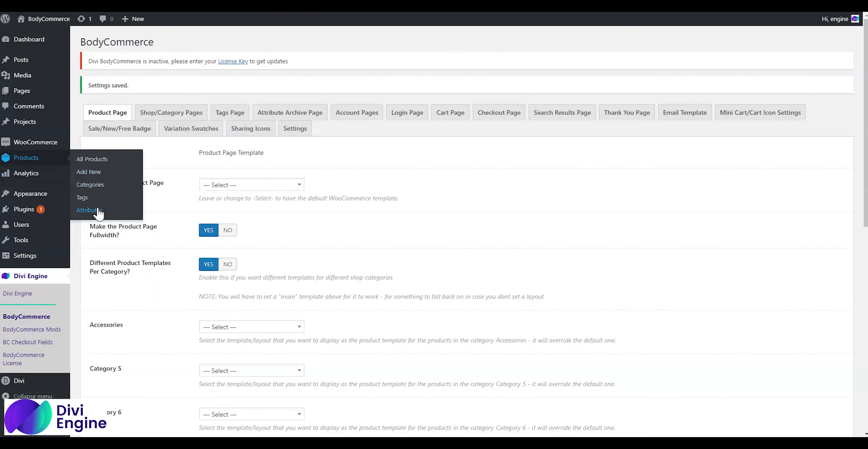
{"action": "left_click", "coordinate": [114, 211]}
{"action": "left_click", "coordinate": [370, 169]}
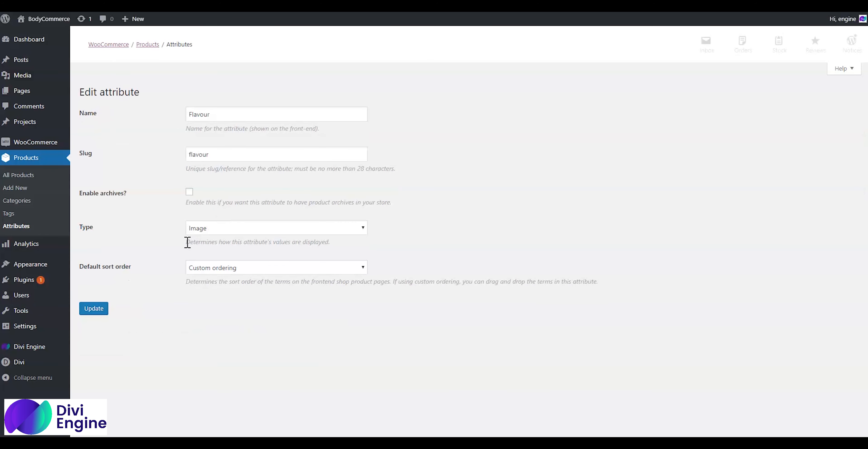
{"action": "left_click", "coordinate": [213, 232]}
{"action": "left_click", "coordinate": [213, 239]}
{"action": "left_click", "coordinate": [93, 308]}
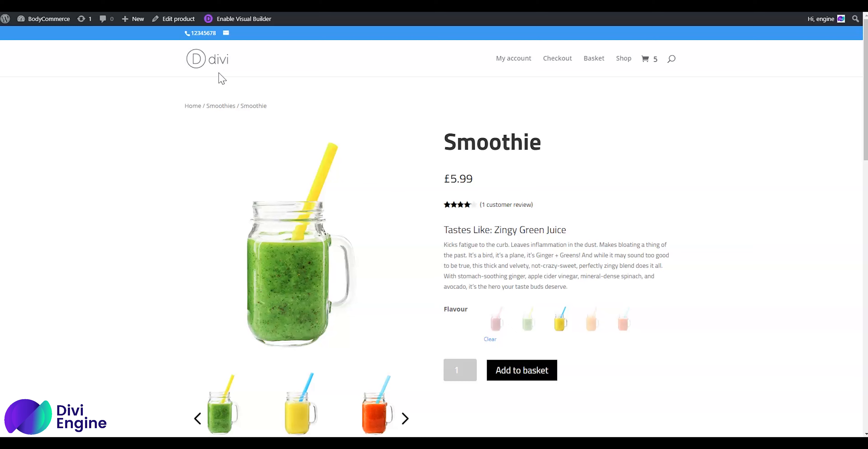
Switch to the Smoothie product page and reload it to check the template and attribute type changes
{"action": "right_click", "coordinate": [294, 58]}
{"action": "left_click", "coordinate": [327, 84]}
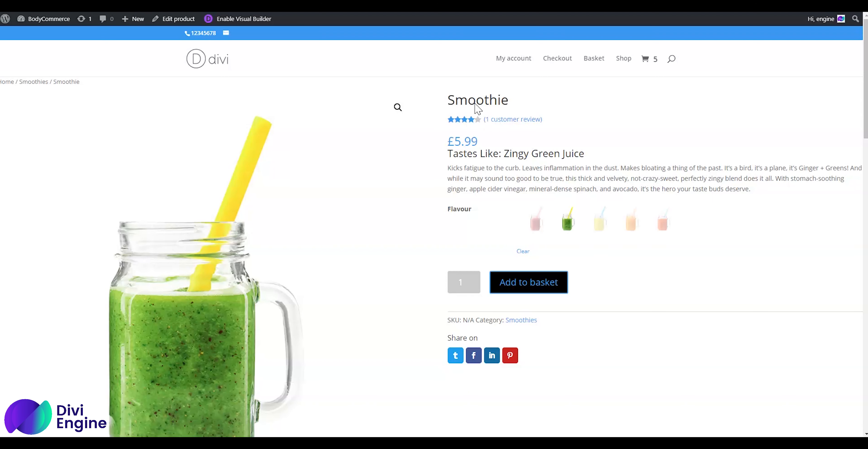
{"action": "right_click", "coordinate": [667, 109]}
{"action": "left_click", "coordinate": [697, 137]}
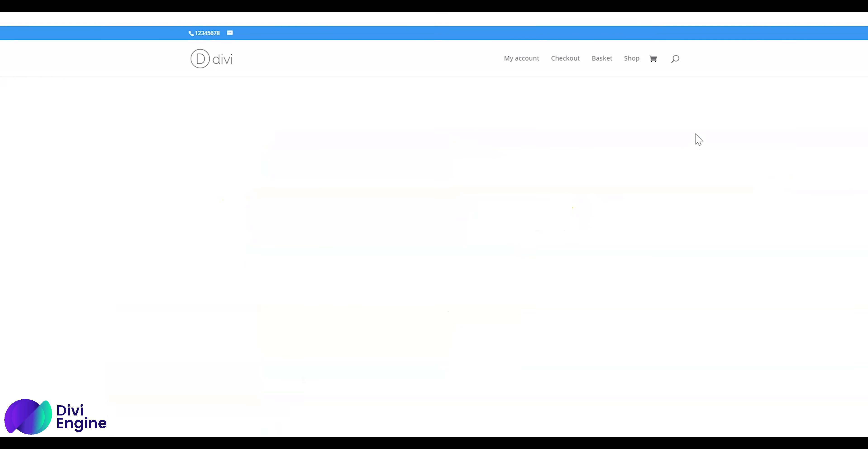
Choose Lemon as the flavour and look through the rest of the Smoothie product page
{"action": "left_click", "coordinate": [586, 213]}
{"action": "left_click", "coordinate": [595, 240]}
{"action": "scroll", "coordinate": [583, 175], "scroll_direction": "down", "scroll_amount": 10}
{"action": "scroll", "coordinate": [583, 175], "scroll_direction": "down", "scroll_amount": 10}
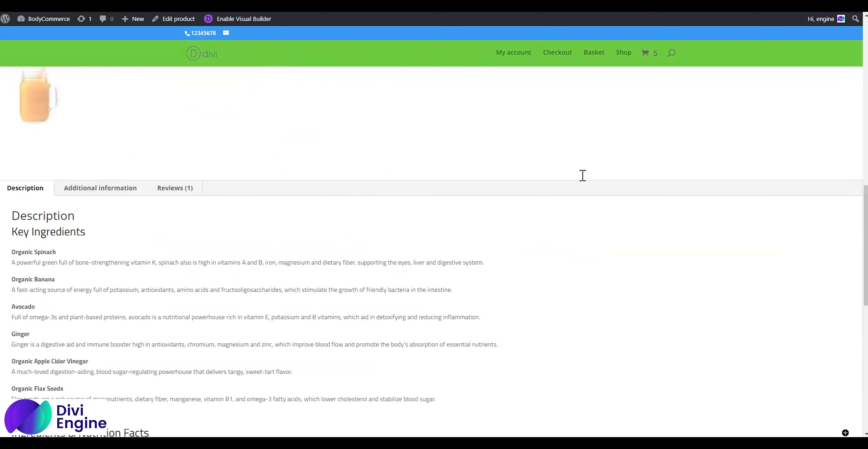
{"action": "scroll", "coordinate": [575, 172], "scroll_direction": "up", "scroll_amount": 20}
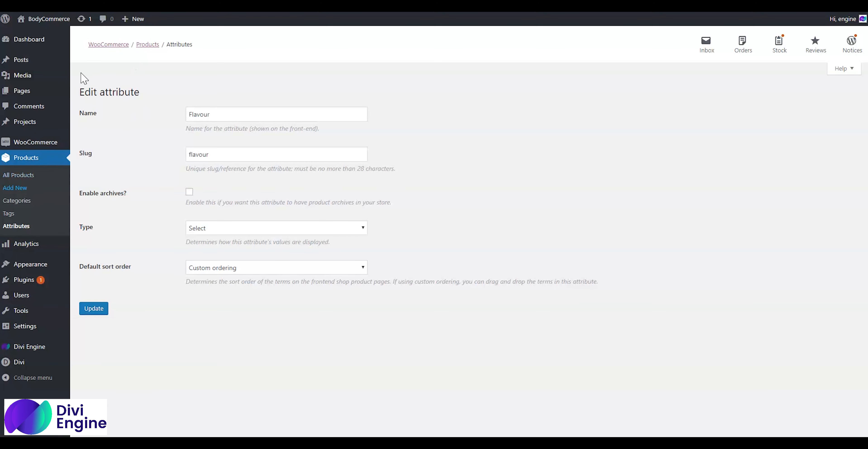
Start a new product titled Iced Drinks and assign it to the Smoothies category
{"action": "type", "text": "Smo"}
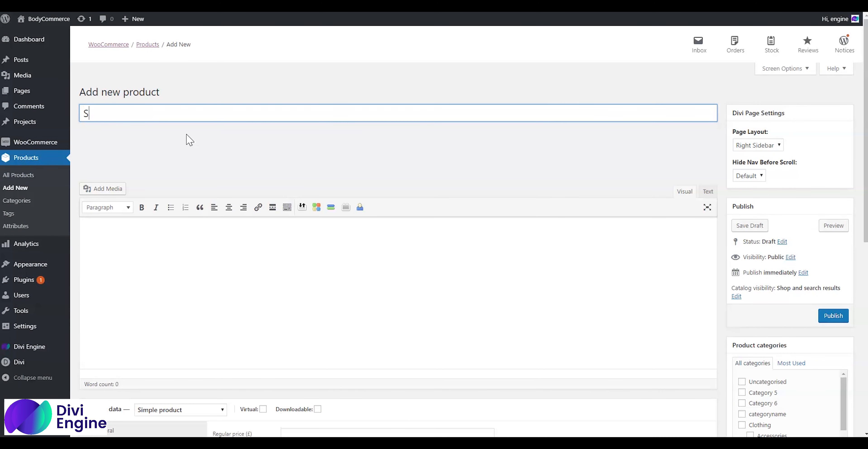
{"action": "key", "text": "ctrl+a"}
{"action": "type", "text": "Iced Drinks"}
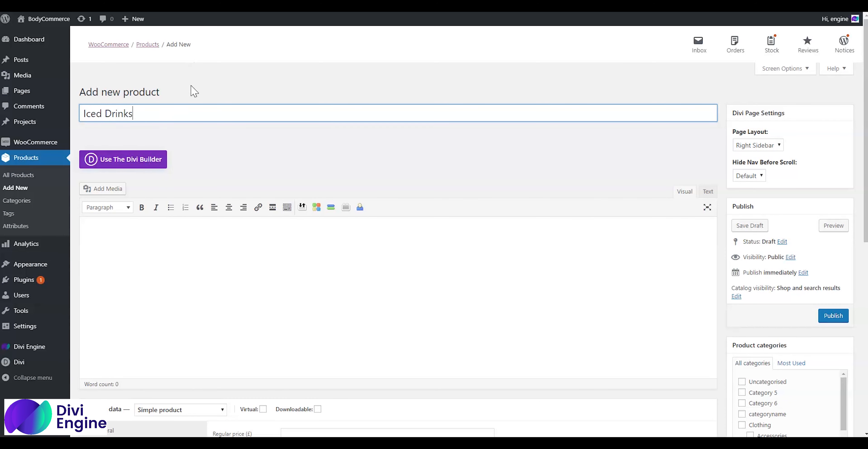
{"action": "scroll", "coordinate": [353, 177], "scroll_direction": "down", "scroll_amount": 1}
{"action": "scroll", "coordinate": [765, 208], "scroll_direction": "down", "scroll_amount": 2}
{"action": "scroll", "coordinate": [769, 270], "scroll_direction": "down", "scroll_amount": 1}
{"action": "left_click", "coordinate": [767, 315]}
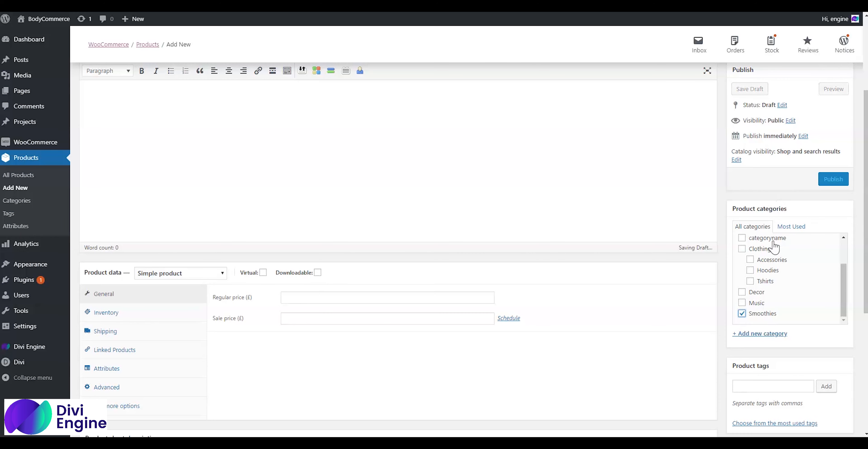
Set smoothie-purple.jpg from the media library as the product image
{"action": "scroll", "coordinate": [770, 310], "scroll_direction": "down", "scroll_amount": 3}
{"action": "left_click", "coordinate": [771, 333]}
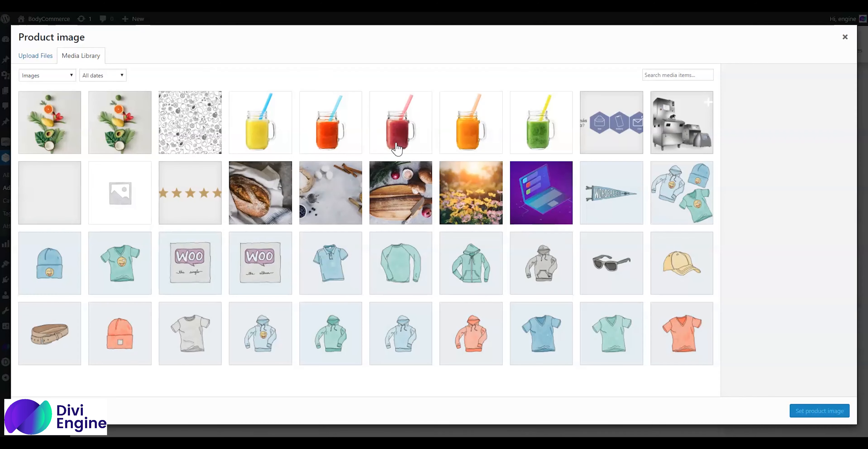
{"action": "left_click", "coordinate": [376, 125]}
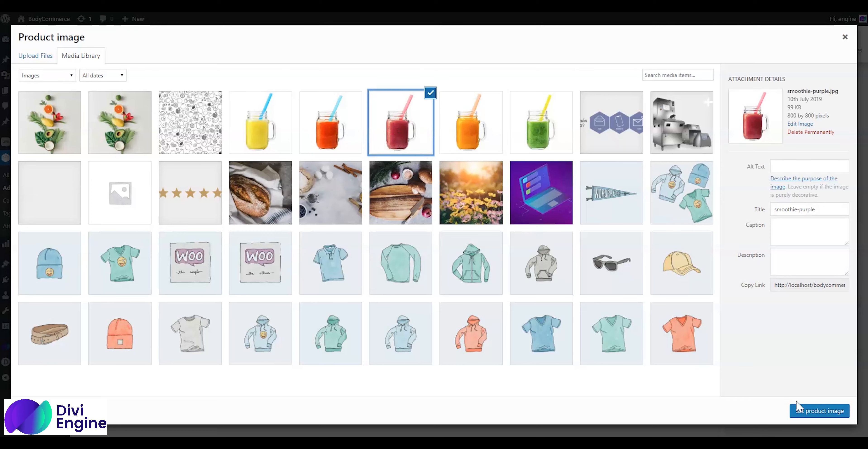
{"action": "left_click", "coordinate": [796, 408]}
Add the yellow, red, orange and green smoothie pictures from the media library to the product gallery
{"action": "scroll", "coordinate": [789, 381], "scroll_direction": "down", "scroll_amount": 3}
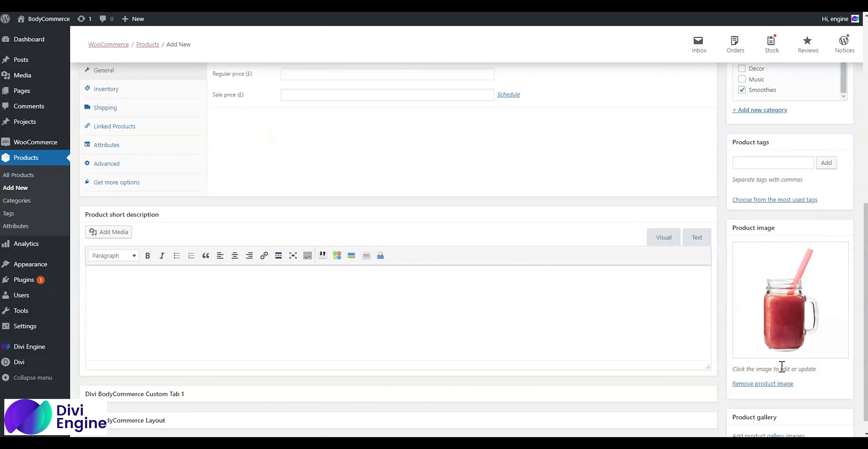
{"action": "left_click", "coordinate": [787, 418]}
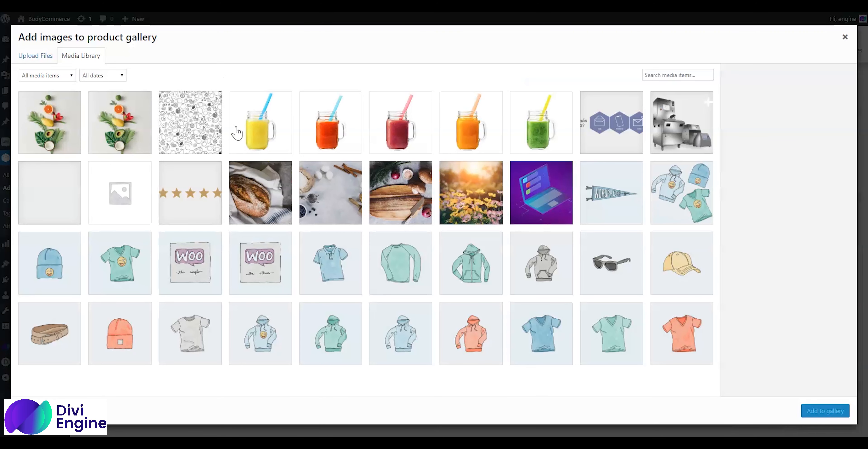
{"action": "left_click", "coordinate": [250, 134]}
{"action": "left_click", "coordinate": [313, 146]}
{"action": "left_click", "coordinate": [472, 135]}
{"action": "left_click", "coordinate": [565, 140]}
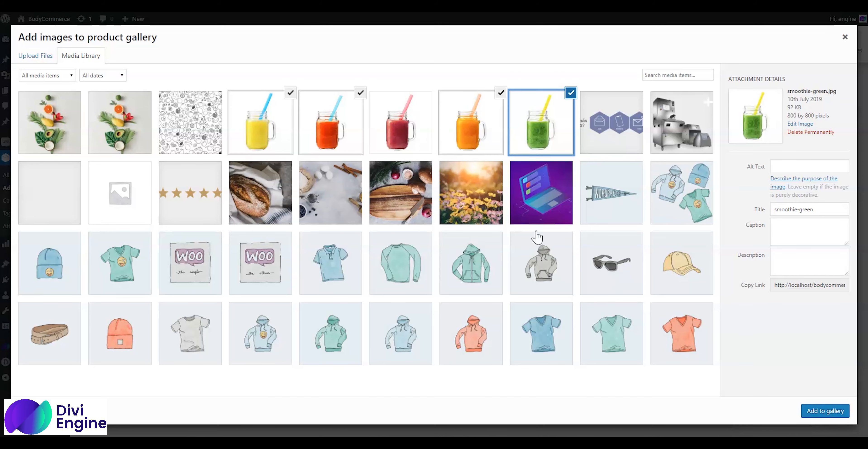
{"action": "left_click", "coordinate": [824, 410]}
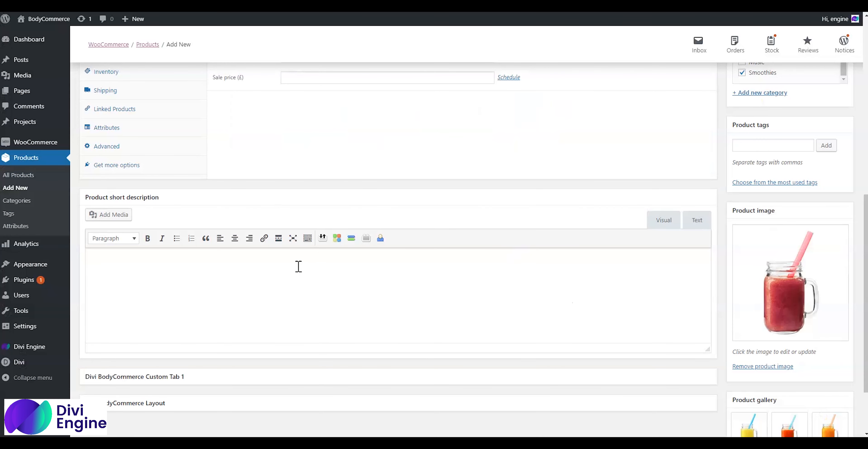
Set the product type to Variable product and publish the Iced Drinks product
{"action": "scroll", "coordinate": [277, 244], "scroll_direction": "up", "scroll_amount": 8}
{"action": "scroll", "coordinate": [277, 244], "scroll_direction": "up", "scroll_amount": 2}
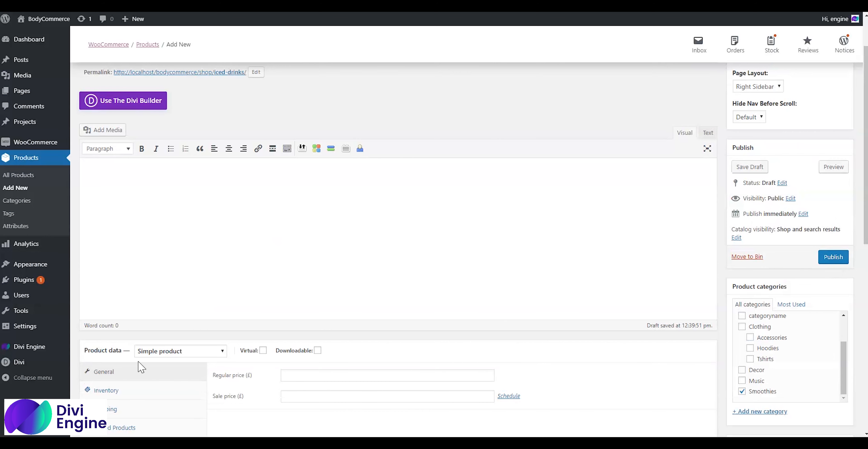
{"action": "scroll", "coordinate": [286, 311], "scroll_direction": "down", "scroll_amount": 4}
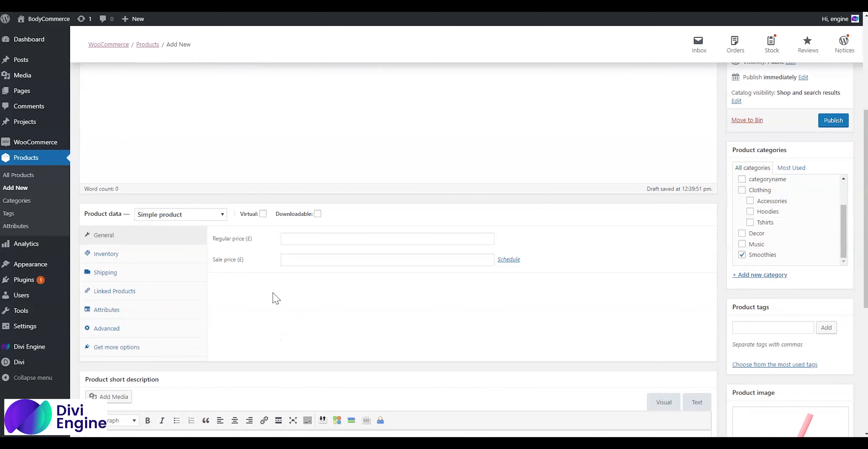
{"action": "left_click", "coordinate": [187, 213]}
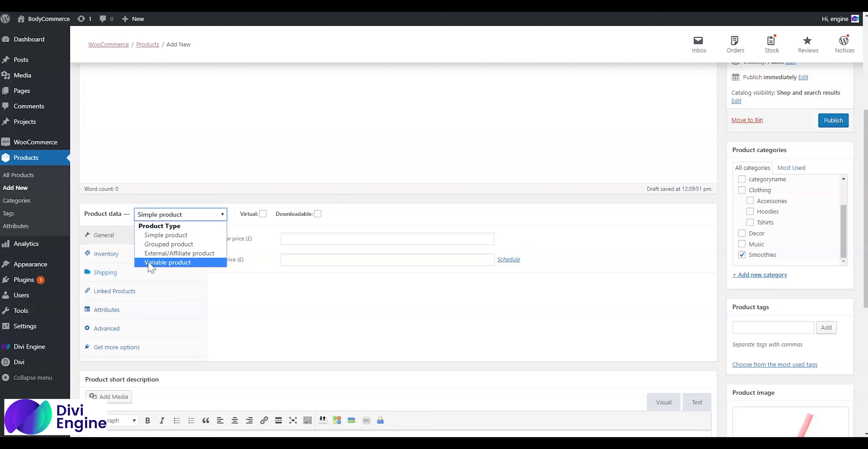
{"action": "left_click", "coordinate": [158, 262]}
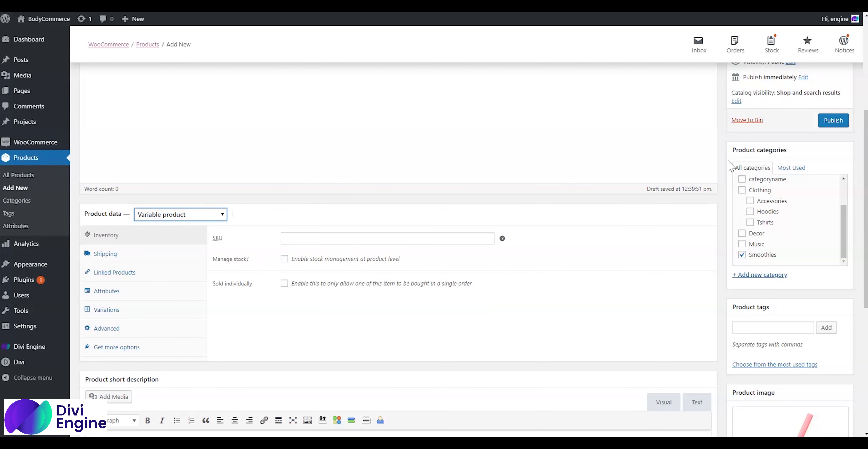
{"action": "left_click", "coordinate": [824, 121]}
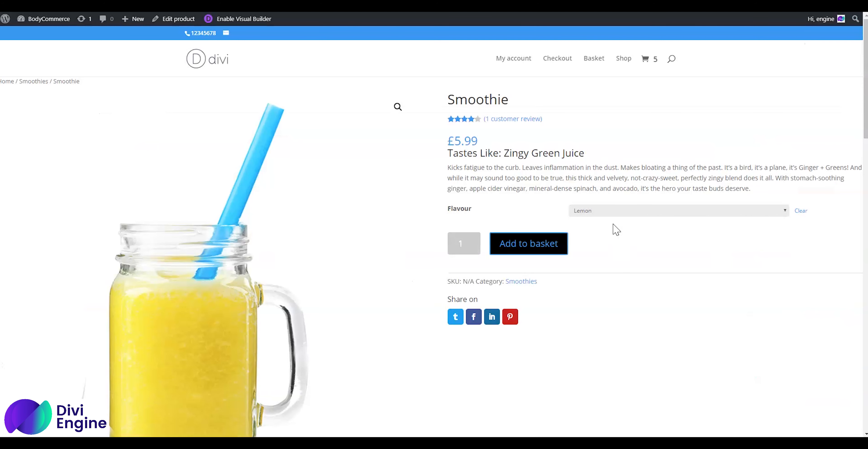
Check the Smoothie product's Flavour options and open the store's product attributes overview
{"action": "left_click", "coordinate": [612, 212]}
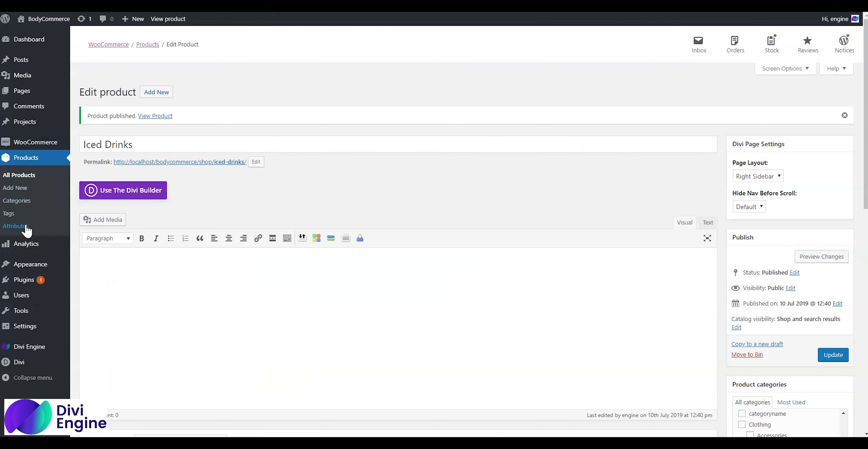
{"action": "left_click", "coordinate": [13, 226]}
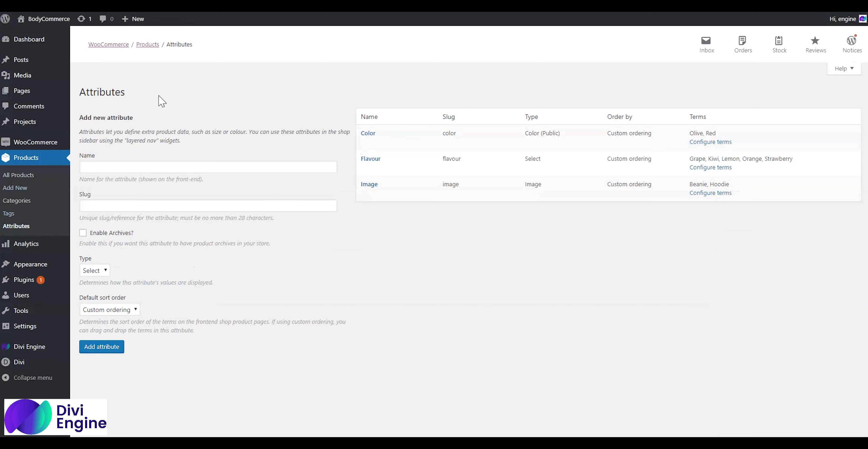
{"action": "left_click", "coordinate": [96, 167]}
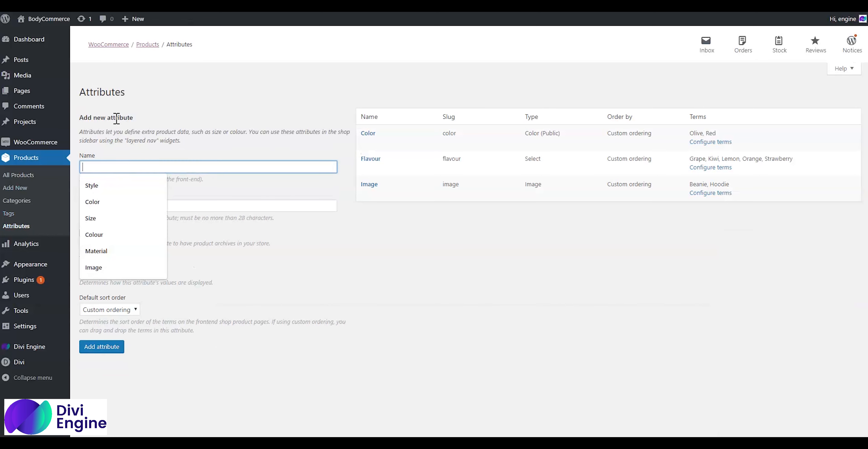
{"action": "left_click", "coordinate": [330, 204]}
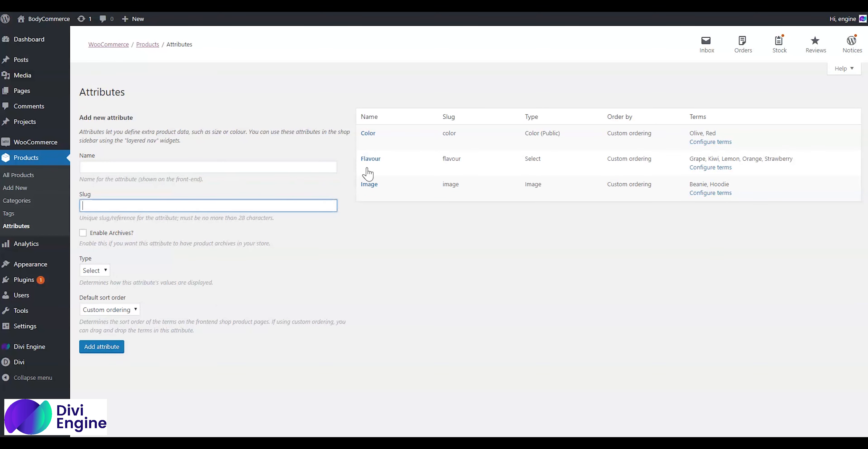
{"action": "left_click", "coordinate": [96, 167]}
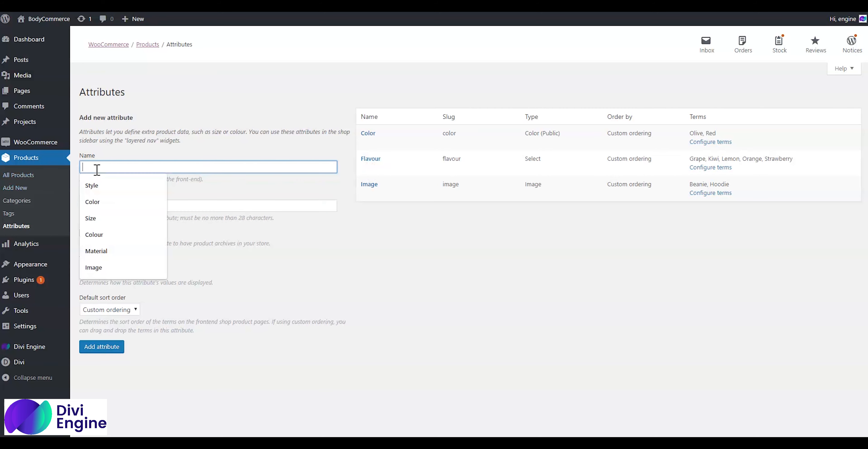
{"action": "type", "text": "Fl"}
{"action": "left_click", "coordinate": [224, 156]}
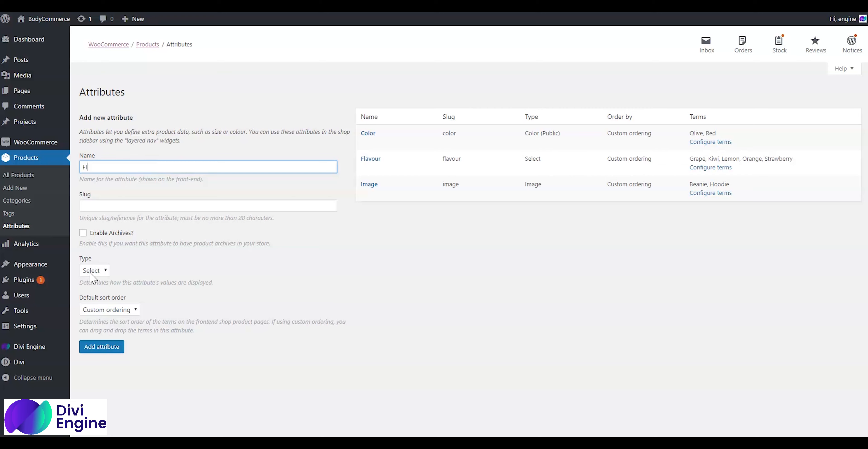
Review the terms configured for the existing Flavour attribute
{"action": "mouse_move", "coordinate": [372, 167]}
{"action": "left_click", "coordinate": [711, 168]}
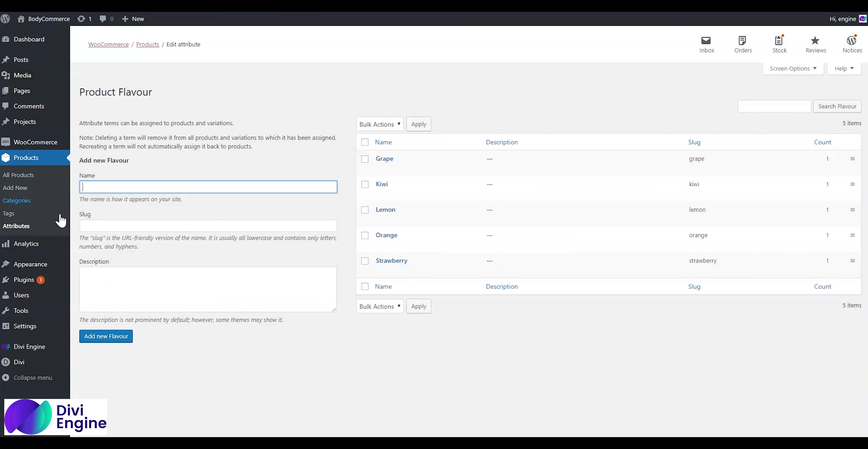
{"action": "mouse_move", "coordinate": [46, 147]}
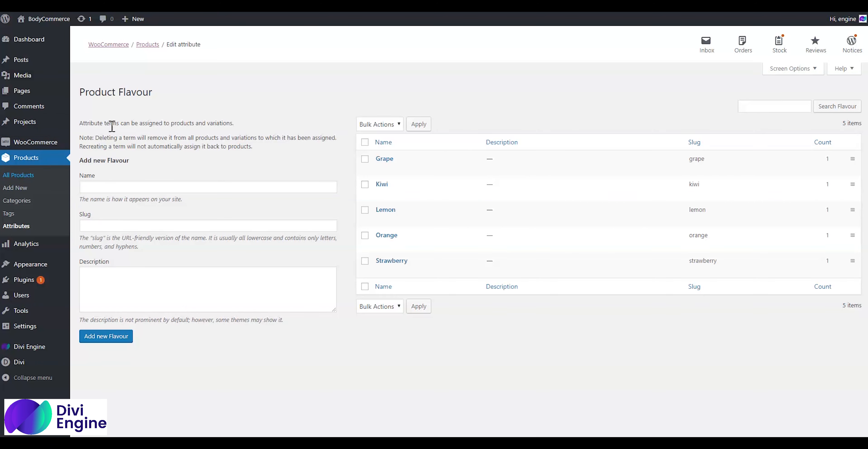
Add the existing Flavour attribute to the Iced Drinks product's data
{"action": "left_click", "coordinate": [163, 161]}
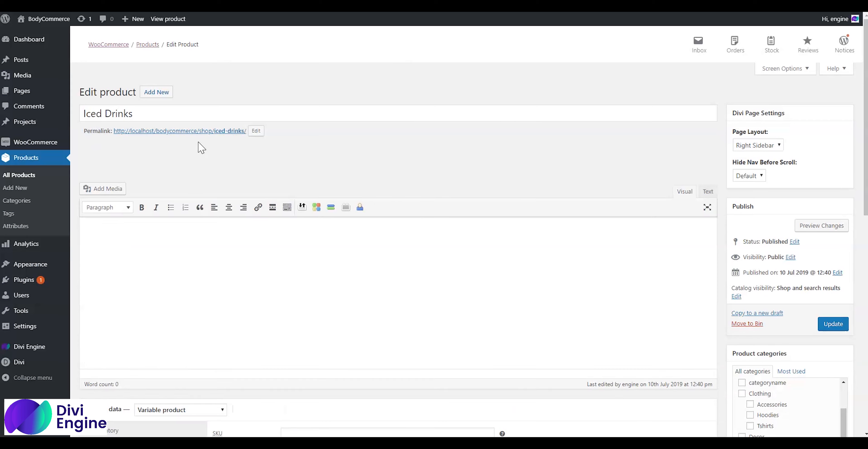
{"action": "scroll", "coordinate": [233, 199], "scroll_direction": "down", "scroll_amount": 6}
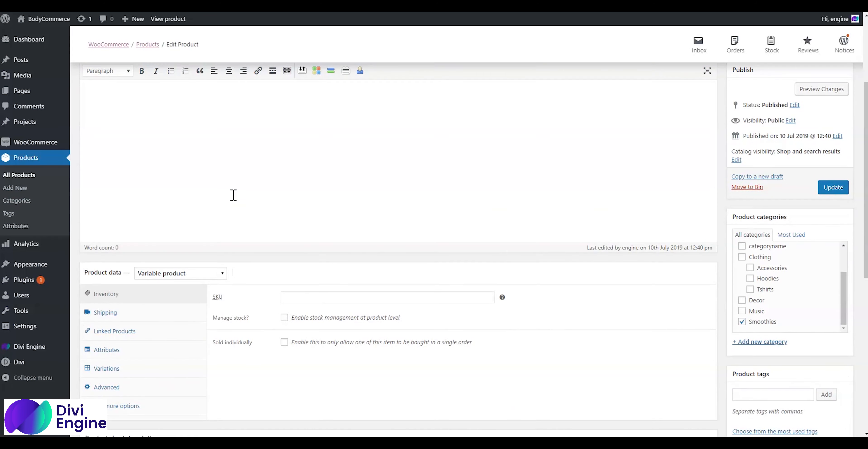
{"action": "left_click", "coordinate": [157, 216]}
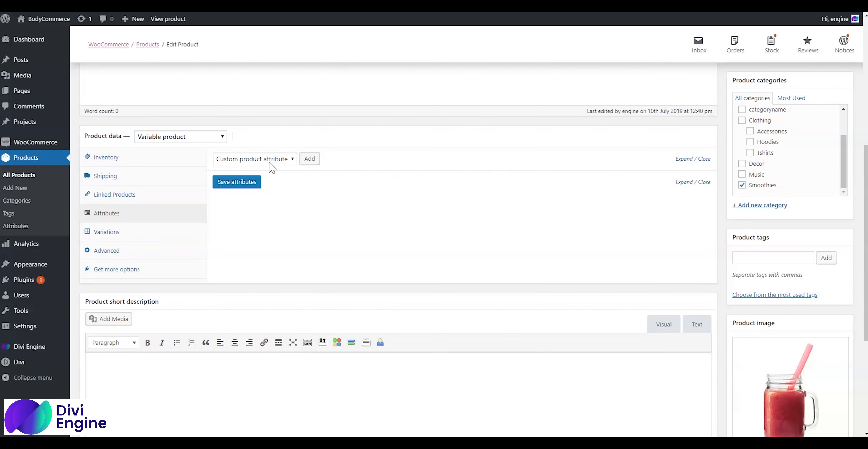
{"action": "left_click", "coordinate": [275, 162]}
{"action": "left_click", "coordinate": [274, 188]}
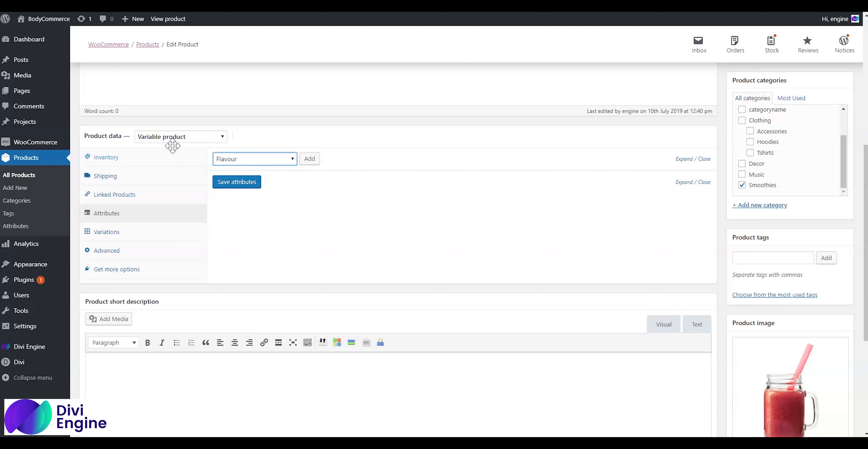
{"action": "left_click", "coordinate": [274, 162]}
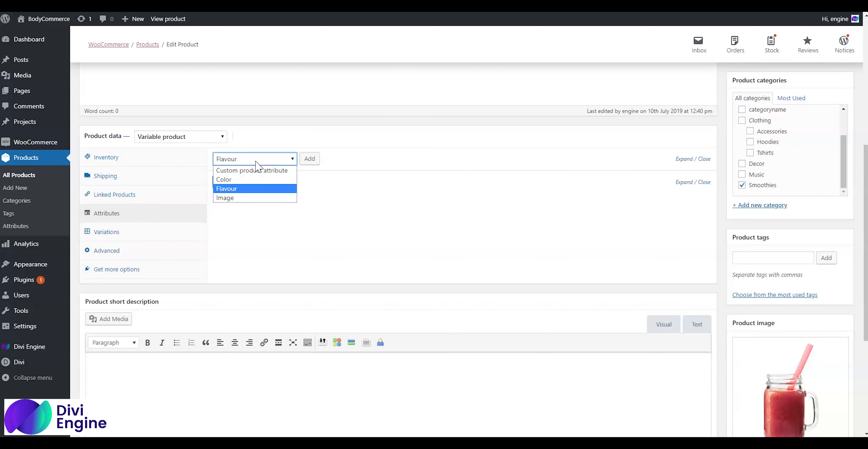
{"action": "left_click", "coordinate": [252, 189]}
{"action": "left_click", "coordinate": [308, 159]}
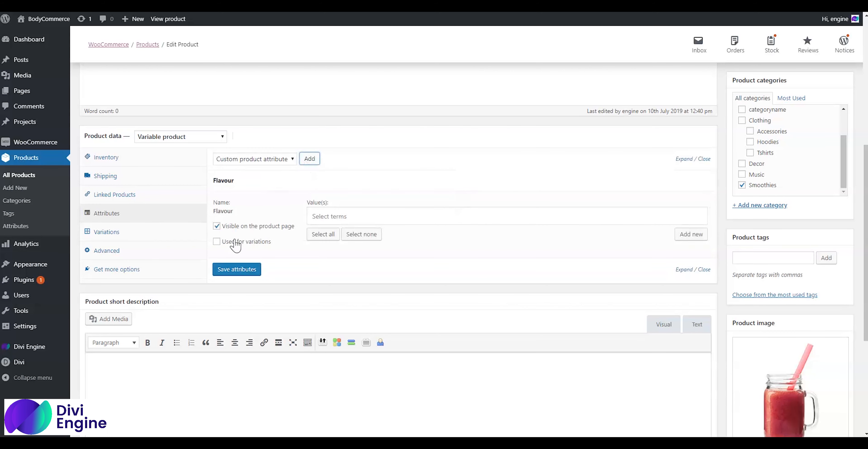
Assign all Flavour terms to the product, enable the attribute for variations and save the attributes
{"action": "left_click", "coordinate": [340, 216]}
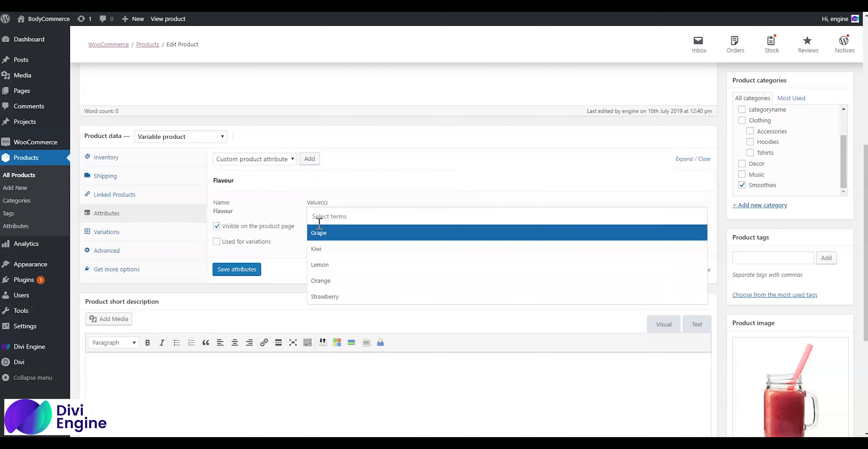
{"action": "left_click", "coordinate": [293, 214]}
{"action": "left_click", "coordinate": [326, 236]}
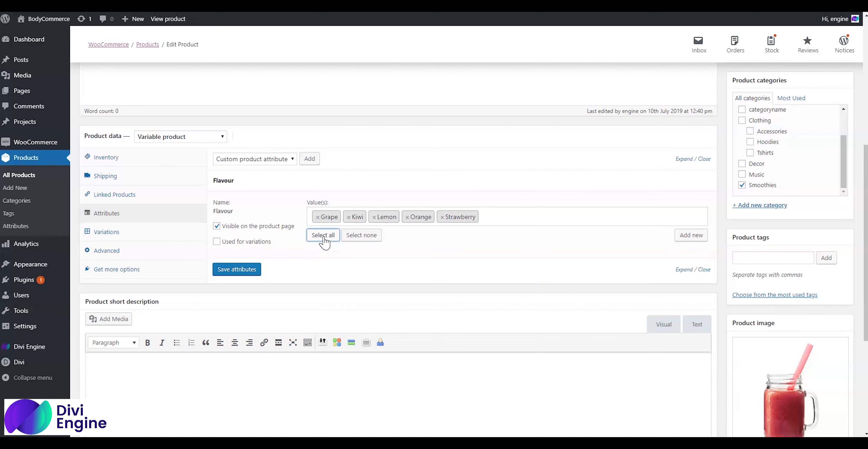
{"action": "left_click", "coordinate": [237, 242]}
{"action": "left_click", "coordinate": [238, 269]}
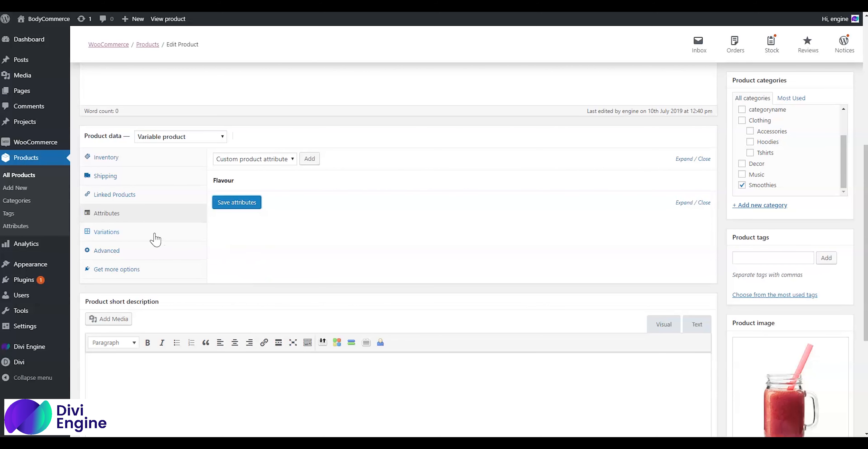
Create the Iced Drinks variations from all attributes and confirm the dialogs
{"action": "left_click", "coordinate": [155, 237]}
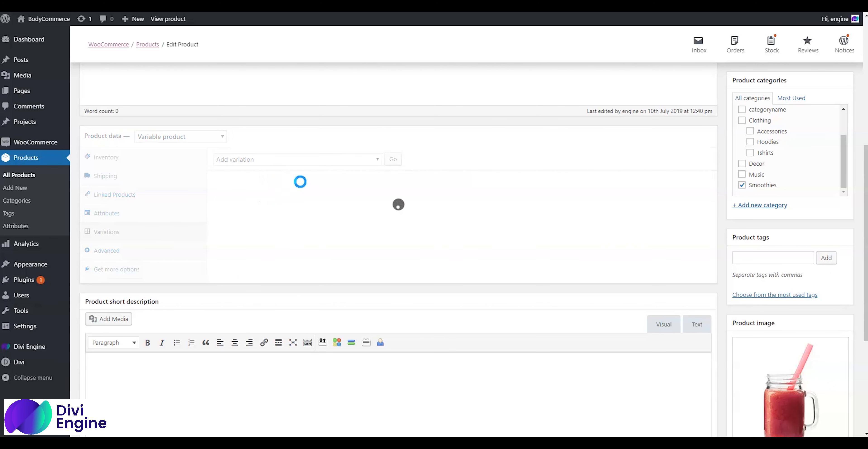
{"action": "left_click", "coordinate": [354, 160]}
{"action": "left_click", "coordinate": [355, 184]}
{"action": "left_click", "coordinate": [392, 161]}
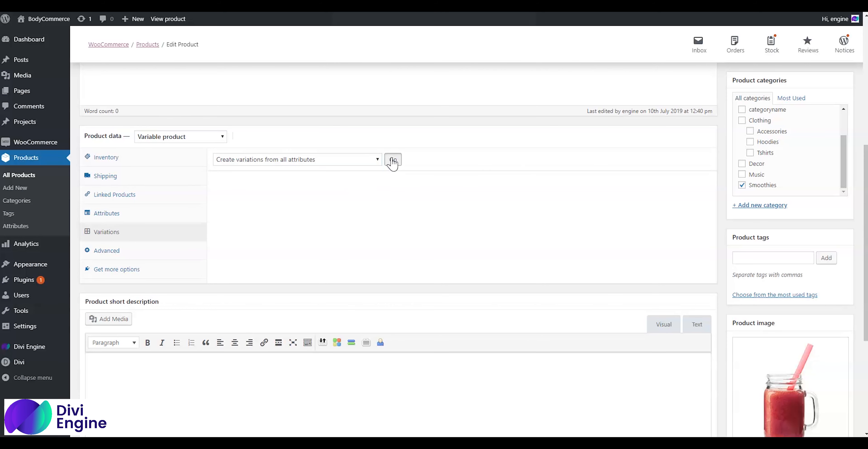
{"action": "left_click", "coordinate": [474, 59]}
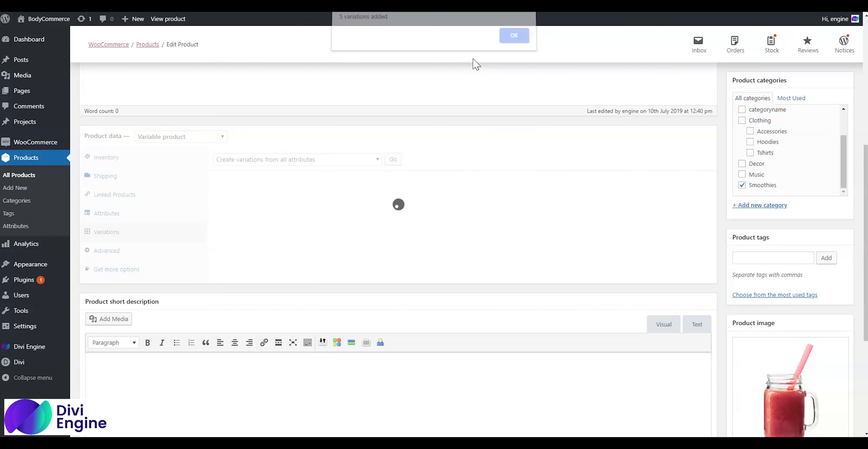
{"action": "left_click", "coordinate": [525, 39]}
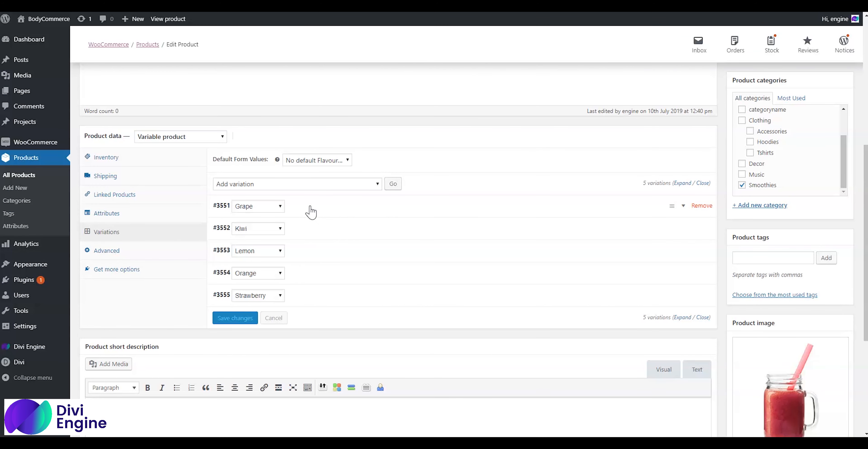
Set the Grape variation's regular price to 5.99 and copy the value
{"action": "left_click", "coordinate": [310, 212]}
{"action": "left_click", "coordinate": [296, 313]}
{"action": "type", "text": "5"}
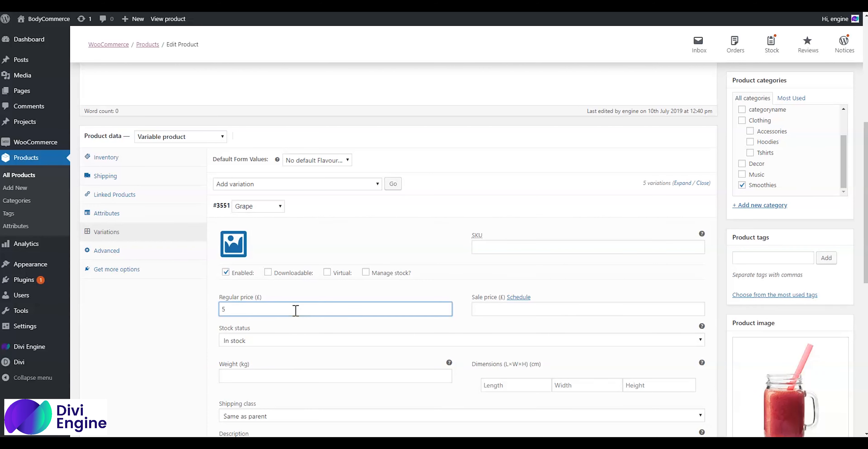
{"action": "left_click_drag", "start_coordinate": [248, 311], "coordinate": [169, 324]}
{"action": "key", "text": "ctrl+c"}
{"action": "left_click", "coordinate": [300, 203]}
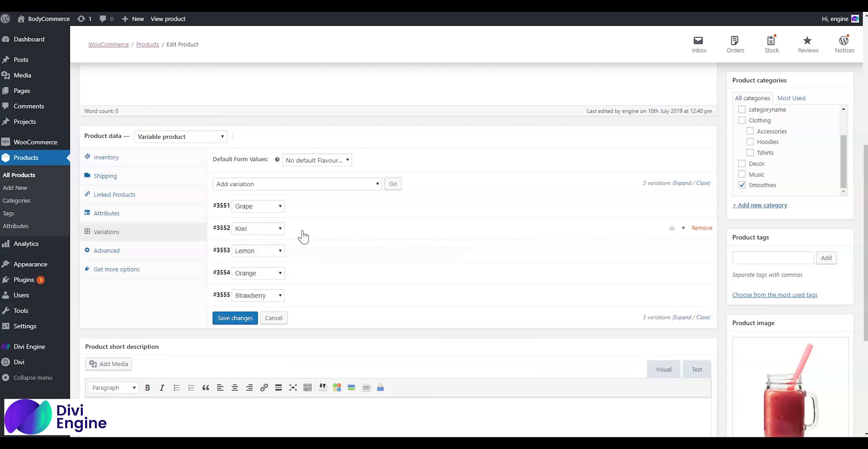
Set the regular price of the Kiwi and Lemon variations to the copied 5.99
{"action": "left_click", "coordinate": [301, 229]}
{"action": "left_click", "coordinate": [265, 330]}
{"action": "key", "text": "ctrl+v"}
{"action": "left_click", "coordinate": [304, 235]}
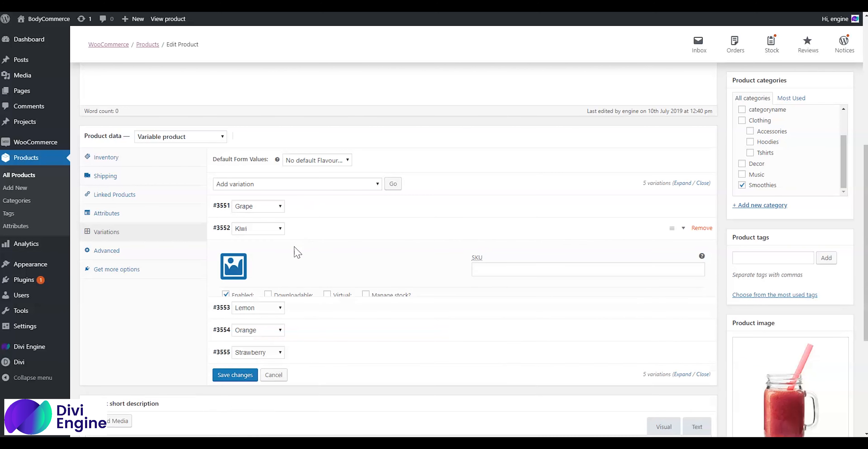
{"action": "left_click", "coordinate": [299, 258]}
{"action": "left_click", "coordinate": [275, 355]}
{"action": "key", "text": "ctrl+v"}
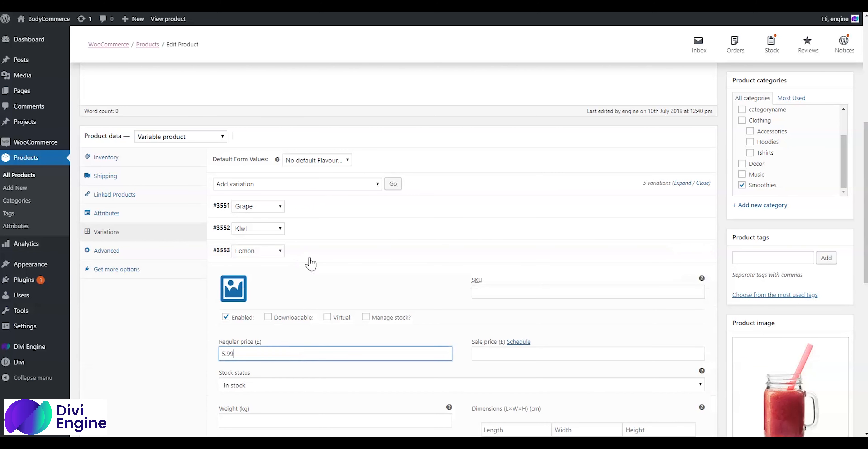
{"action": "left_click", "coordinate": [308, 260]}
Set the regular price of the Orange and Strawberry variations to the copied 5.99
{"action": "left_click", "coordinate": [306, 275]}
{"action": "left_click", "coordinate": [278, 375]}
{"action": "key", "text": "ctrl+v"}
{"action": "left_click", "coordinate": [306, 282]}
{"action": "left_click", "coordinate": [310, 300]}
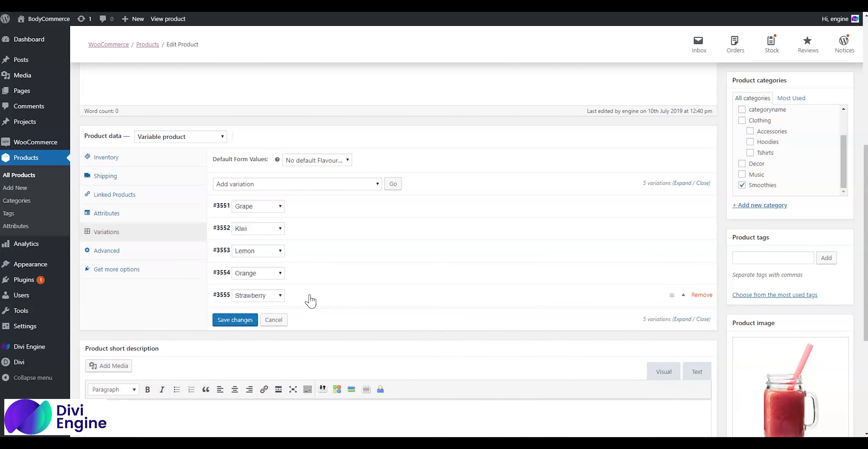
{"action": "left_click", "coordinate": [275, 399]}
{"action": "key", "text": "ctrl+v"}
{"action": "left_click", "coordinate": [310, 296]}
Check the Grape variation's settings and update the Iced Drinks product to save the variations
{"action": "scroll", "coordinate": [786, 184], "scroll_direction": "up", "scroll_amount": 2}
{"action": "scroll", "coordinate": [785, 184], "scroll_direction": "down", "scroll_amount": 3}
{"action": "scroll", "coordinate": [671, 227], "scroll_direction": "down", "scroll_amount": 1}
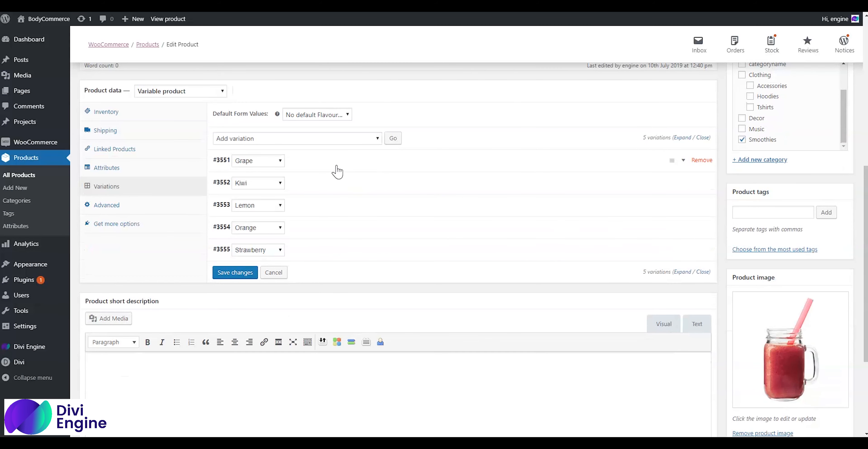
{"action": "left_click", "coordinate": [352, 170]}
{"action": "left_click", "coordinate": [527, 201]}
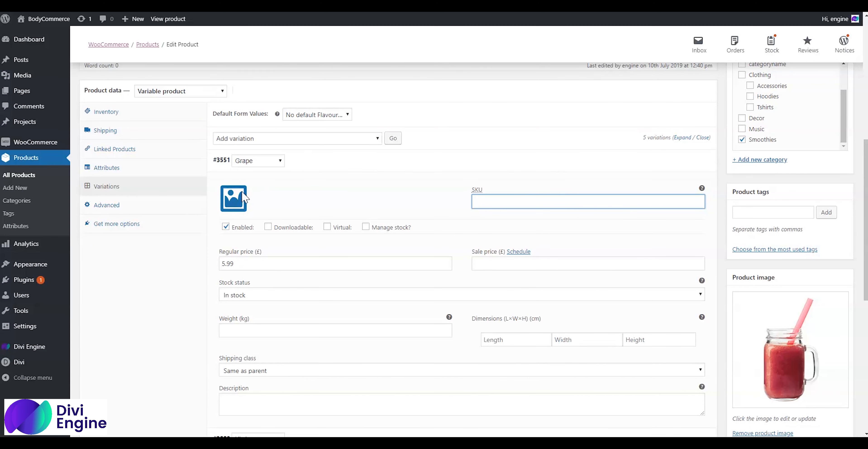
{"action": "left_click", "coordinate": [296, 170]}
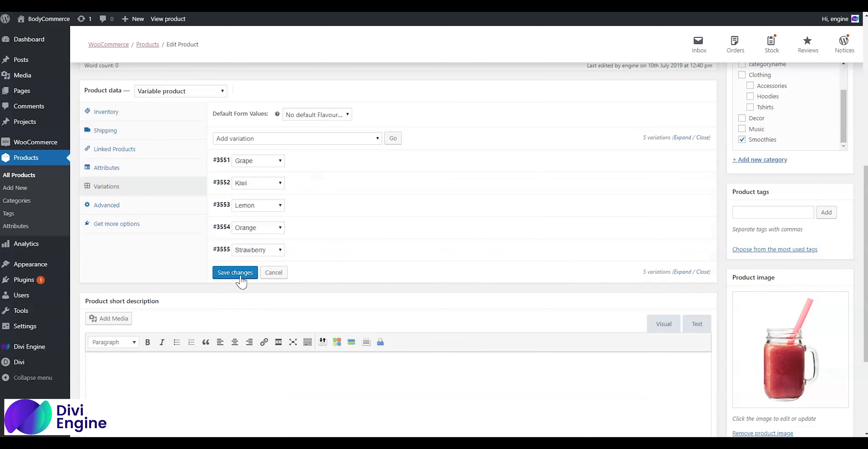
{"action": "scroll", "coordinate": [654, 183], "scroll_direction": "up", "scroll_amount": 5}
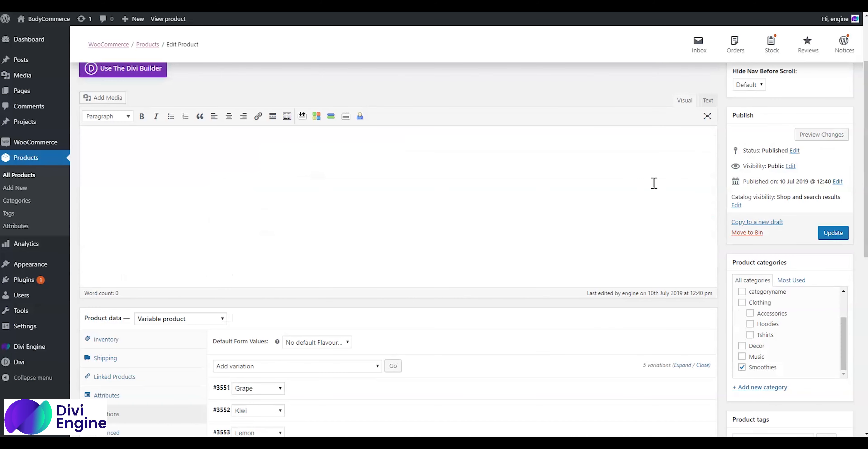
{"action": "left_click", "coordinate": [832, 232]}
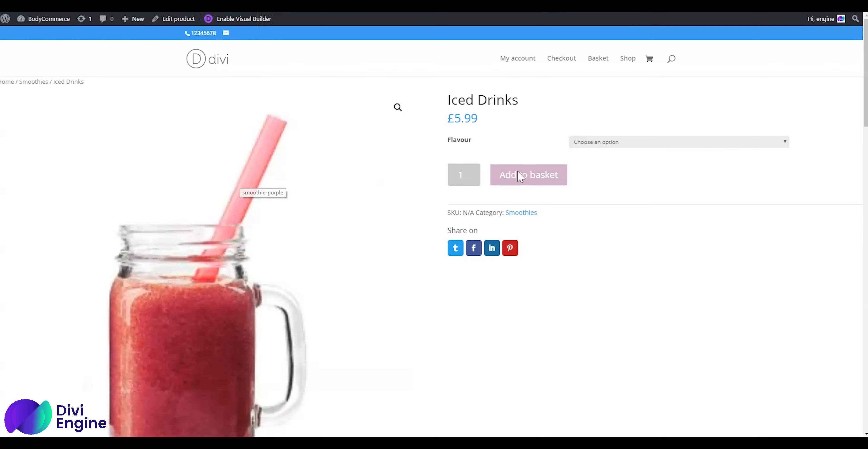
Try two Flavour options on the live Iced Drinks page and inspect its gallery and additional information
{"action": "left_click", "coordinate": [613, 141]}
{"action": "left_click", "coordinate": [614, 161]}
{"action": "left_click", "coordinate": [614, 142]}
{"action": "left_click", "coordinate": [614, 177]}
{"action": "scroll", "coordinate": [305, 152], "scroll_direction": "down", "scroll_amount": 8}
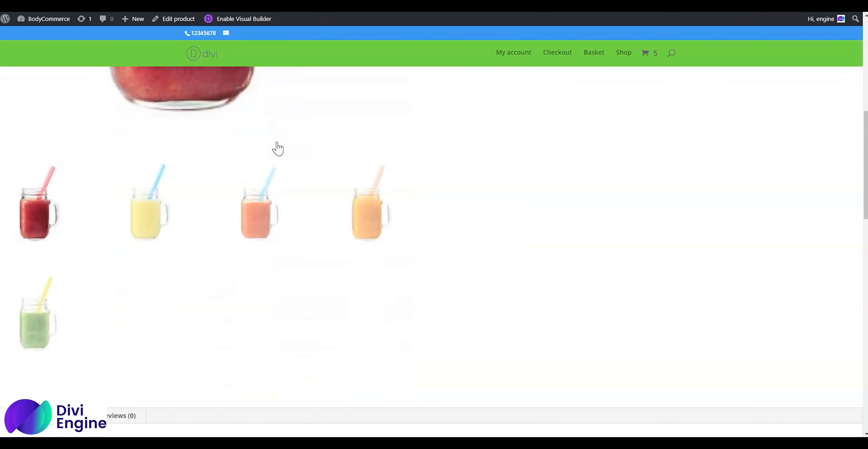
{"action": "left_click", "coordinate": [262, 223]}
{"action": "scroll", "coordinate": [111, 270], "scroll_direction": "down", "scroll_amount": 7}
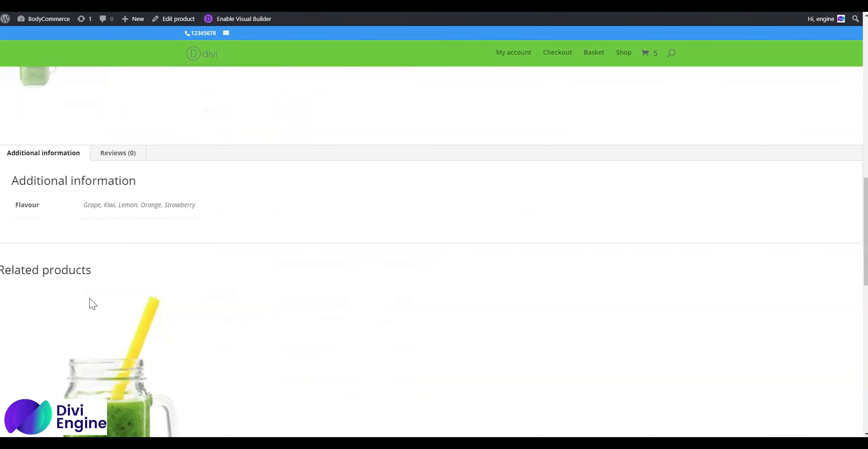
{"action": "scroll", "coordinate": [90, 301], "scroll_direction": "up", "scroll_amount": 15}
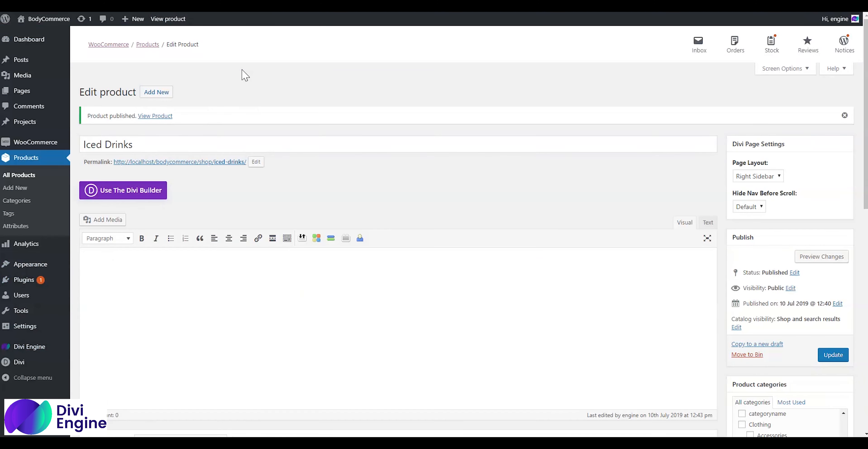
Open the Divi Library separately, add a layout named Iced Drinks with layout type Layout, and start building it from scratch
{"action": "mouse_move", "coordinate": [9, 361]}
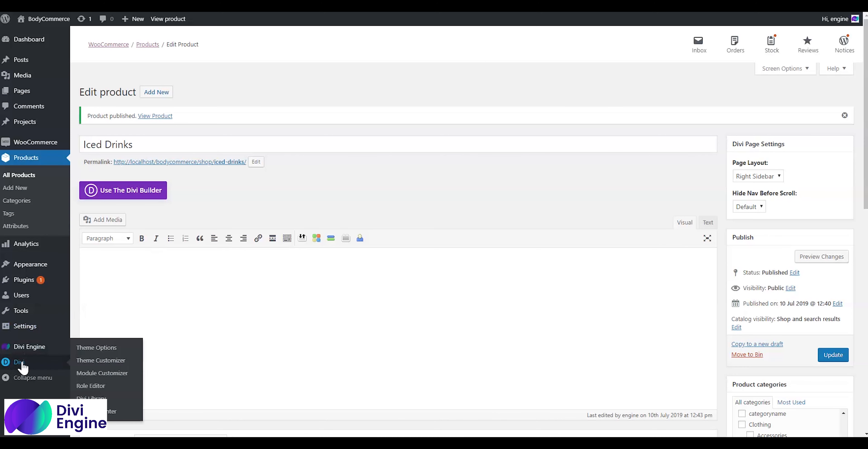
{"action": "right_click", "coordinate": [100, 400]}
{"action": "left_click", "coordinate": [158, 305]}
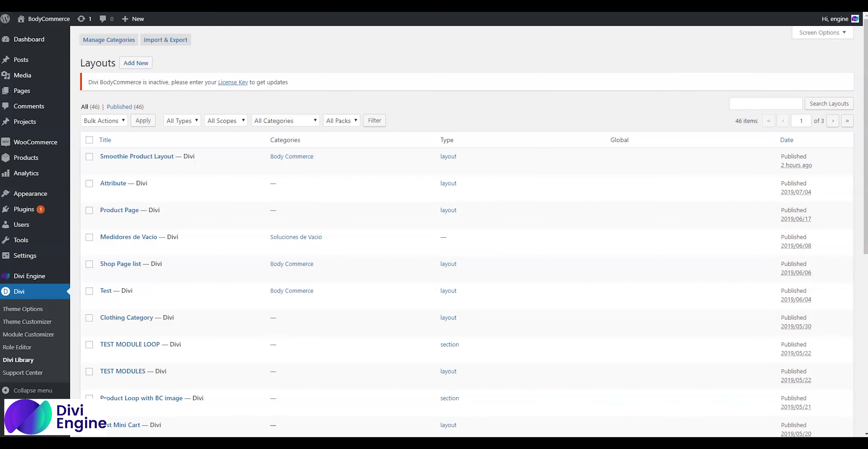
{"action": "left_click", "coordinate": [147, 67]}
{"action": "left_click", "coordinate": [411, 157]}
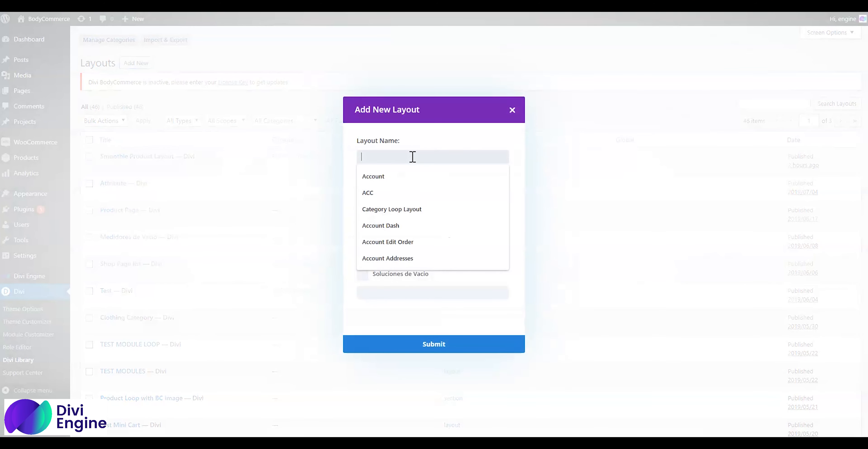
{"action": "type", "text": "Iced Drinks"}
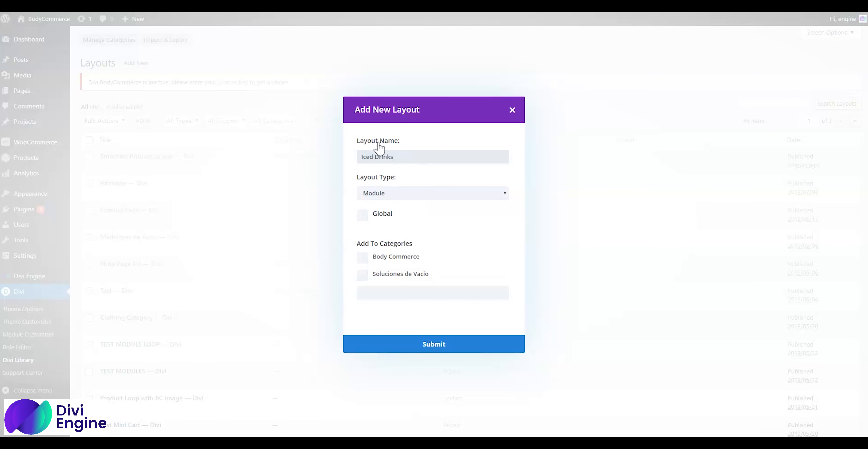
{"action": "left_click", "coordinate": [431, 193]}
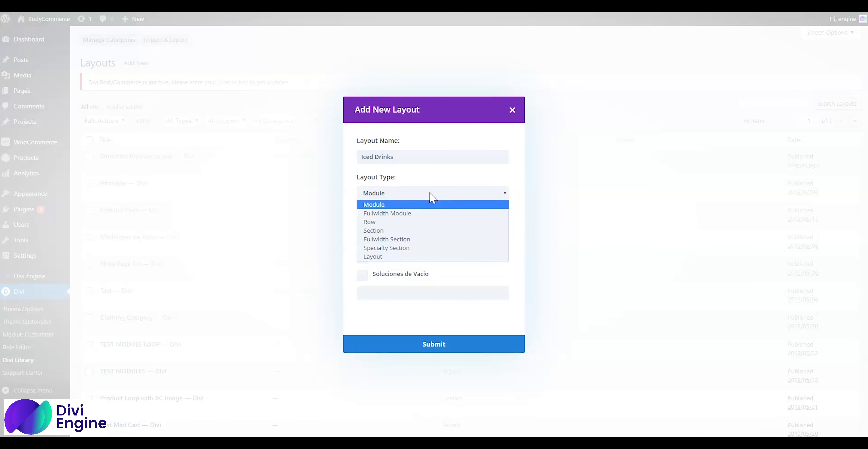
{"action": "left_click", "coordinate": [431, 258]}
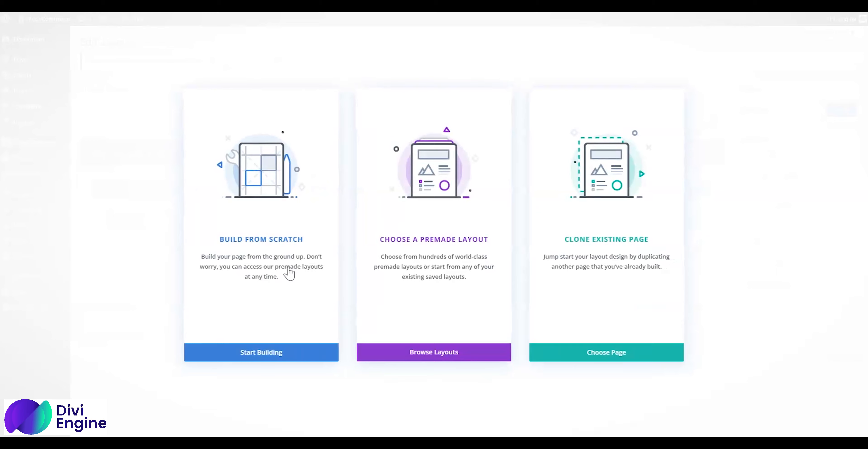
{"action": "left_click", "coordinate": [275, 360]}
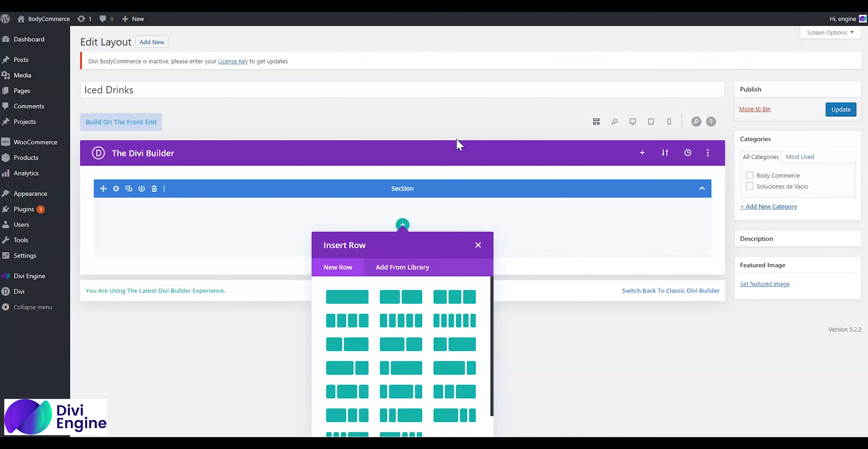
Insert a single-column row containing the .G Breadcrumbs - Global module with its default settings
{"action": "left_click", "coordinate": [345, 298]}
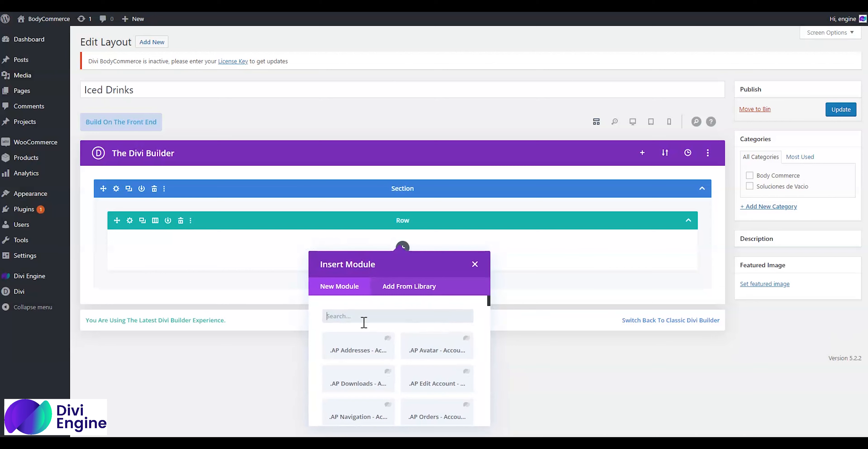
{"action": "type", "text": "b"}
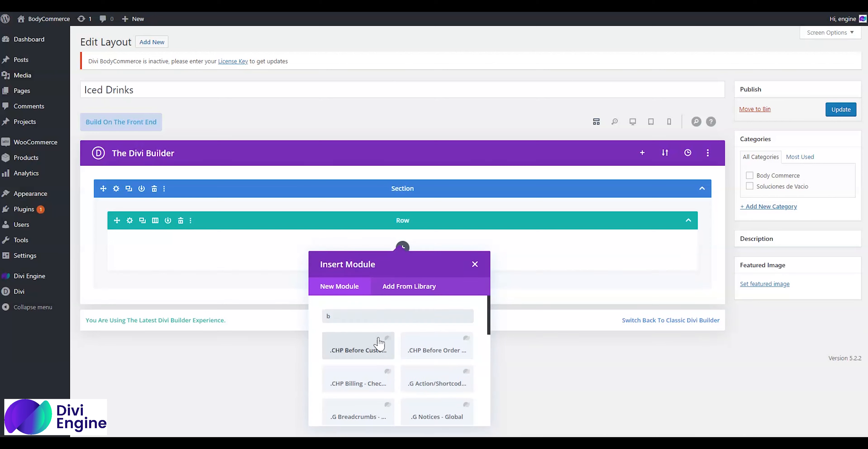
{"action": "type", "text": "rea"}
{"action": "left_click", "coordinate": [374, 351]}
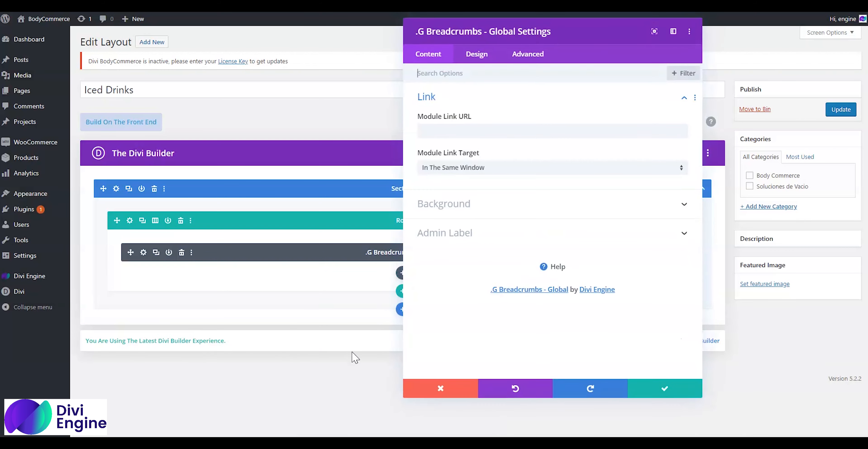
{"action": "left_click", "coordinate": [655, 387]}
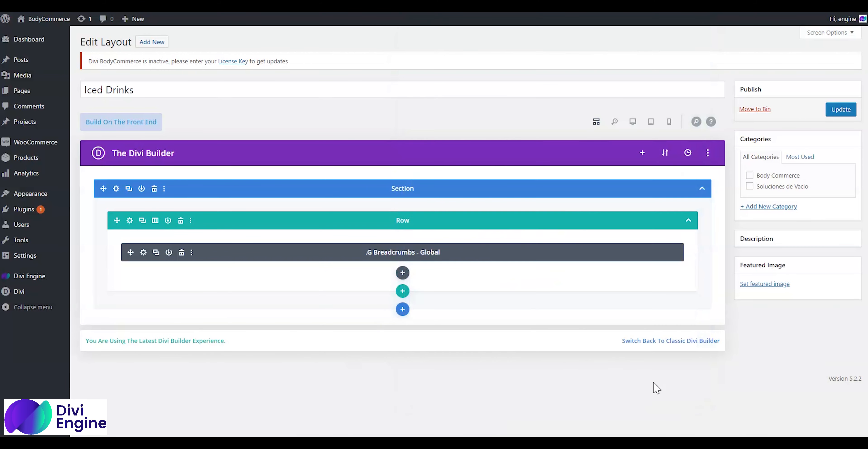
Add a row with two equal columns below the breadcrumbs row, dismissing the module picker without inserting anything
{"action": "left_click", "coordinate": [403, 292]}
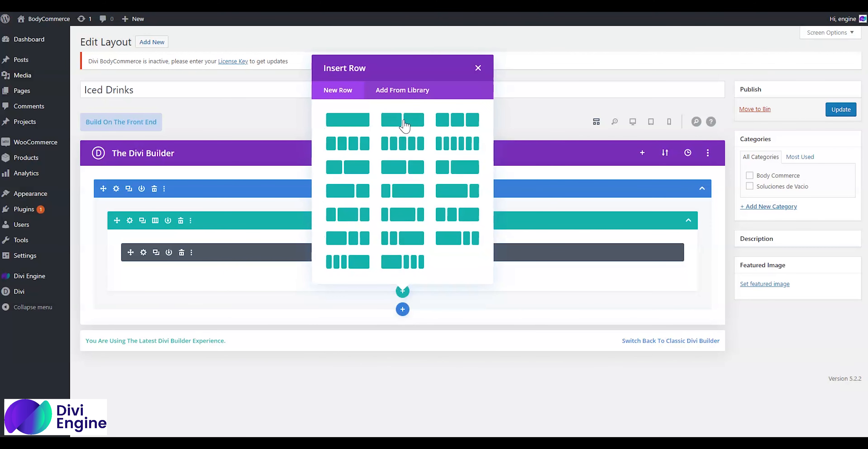
{"action": "left_click", "coordinate": [403, 122]}
{"action": "scroll", "coordinate": [292, 216], "scroll_direction": "down", "scroll_amount": 3}
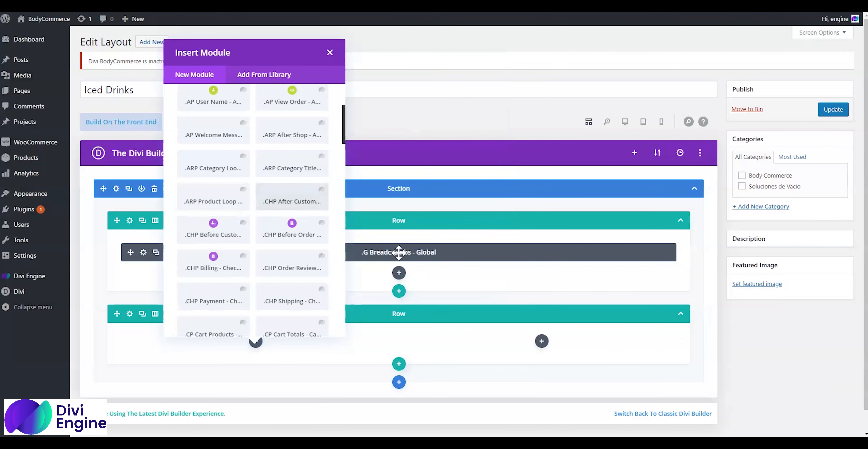
{"action": "left_click", "coordinate": [330, 53]}
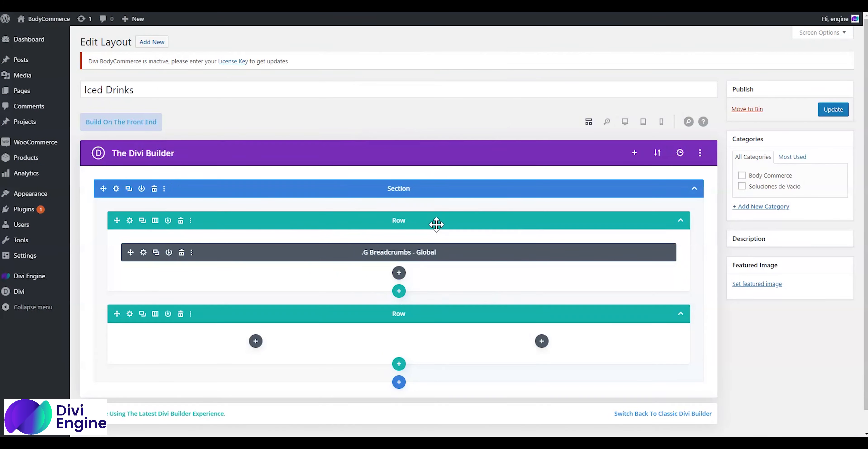
Insert the .PP Gallery - Product Page module in the two-column row's first column with the Horizontal Slider gallery style
{"action": "scroll", "coordinate": [436, 224], "scroll_direction": "down", "scroll_amount": 1}
{"action": "left_click", "coordinate": [256, 318]}
{"action": "type", "text": "ga"}
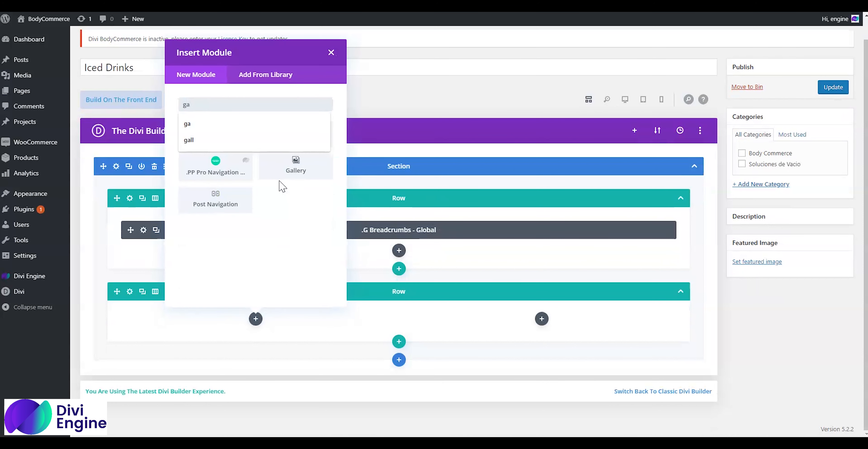
{"action": "left_click", "coordinate": [231, 59]}
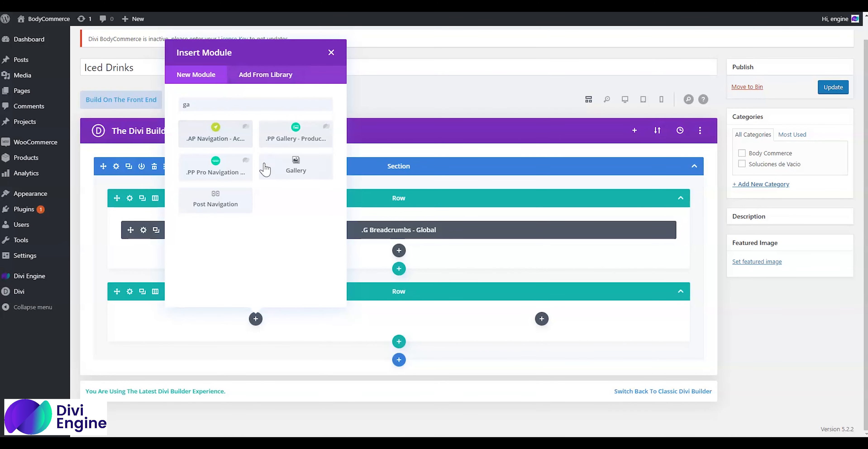
{"action": "left_click", "coordinate": [293, 143]}
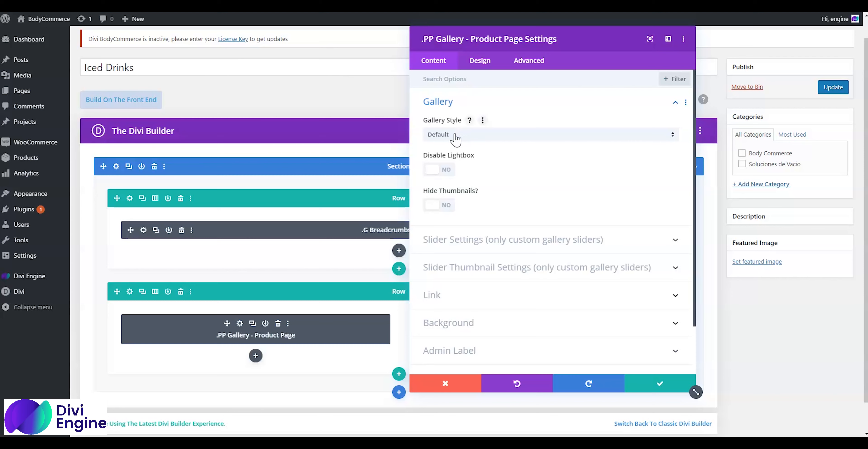
{"action": "left_click", "coordinate": [447, 135]}
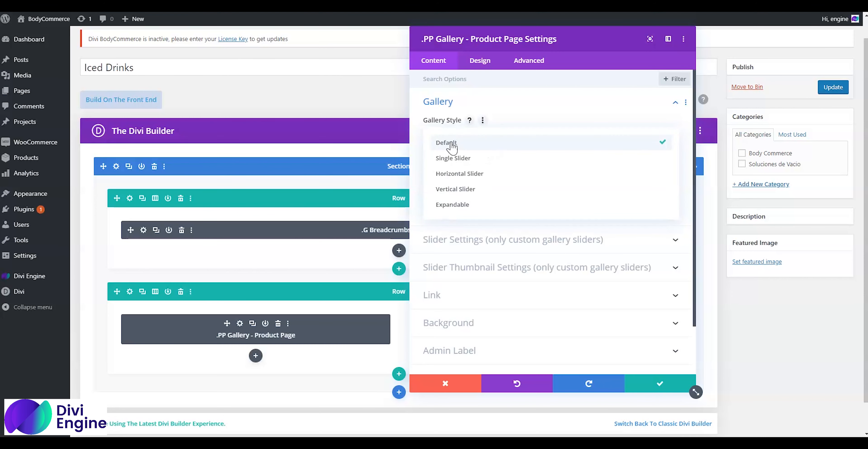
{"action": "left_click", "coordinate": [466, 175]}
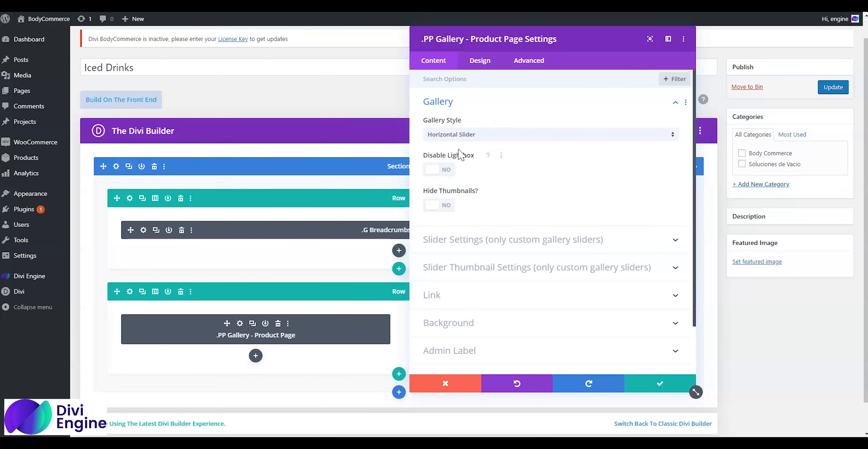
Disable Show Dots and Center Thumbnails for the gallery slider and save the gallery module's settings
{"action": "left_click", "coordinate": [472, 240]}
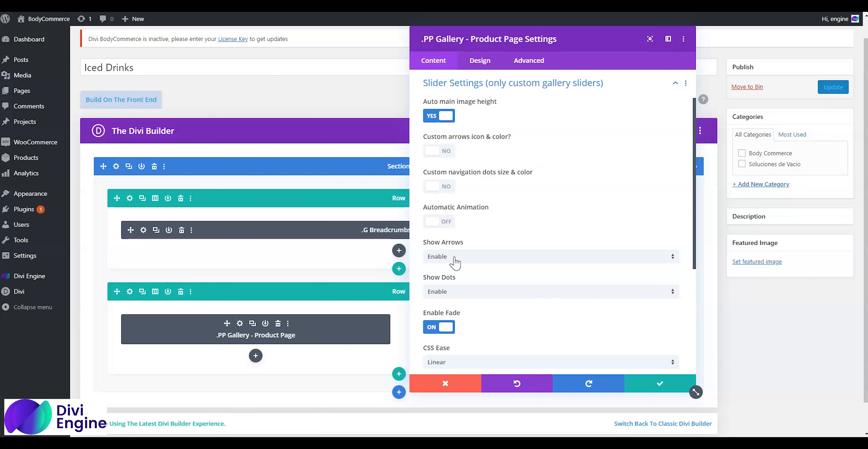
{"action": "left_click", "coordinate": [457, 297]}
{"action": "left_click", "coordinate": [465, 303]}
{"action": "scroll", "coordinate": [471, 322], "scroll_direction": "down", "scroll_amount": 4}
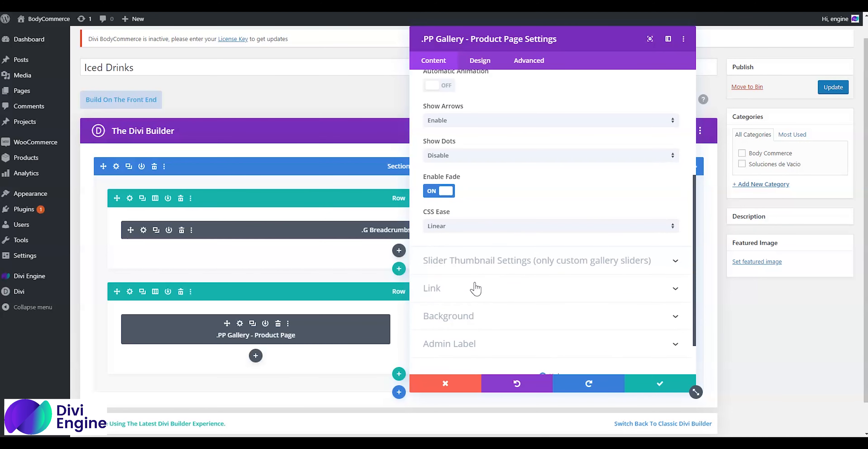
{"action": "left_click", "coordinate": [497, 262]}
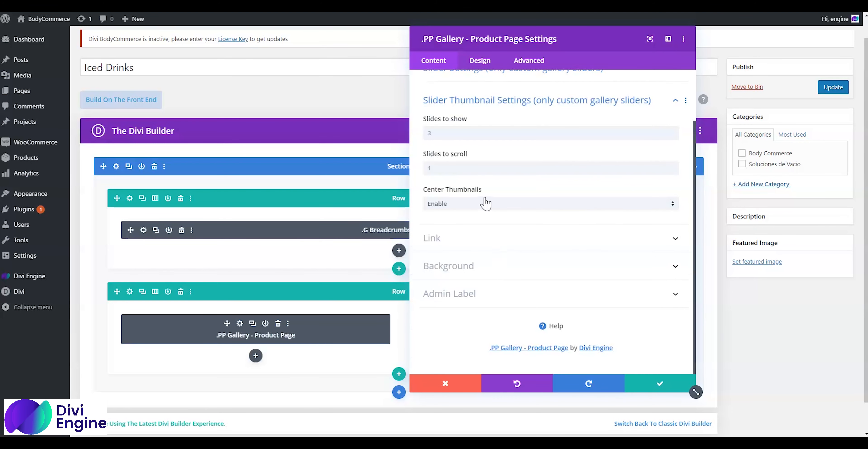
{"action": "left_click", "coordinate": [489, 212]}
{"action": "left_click", "coordinate": [495, 211]}
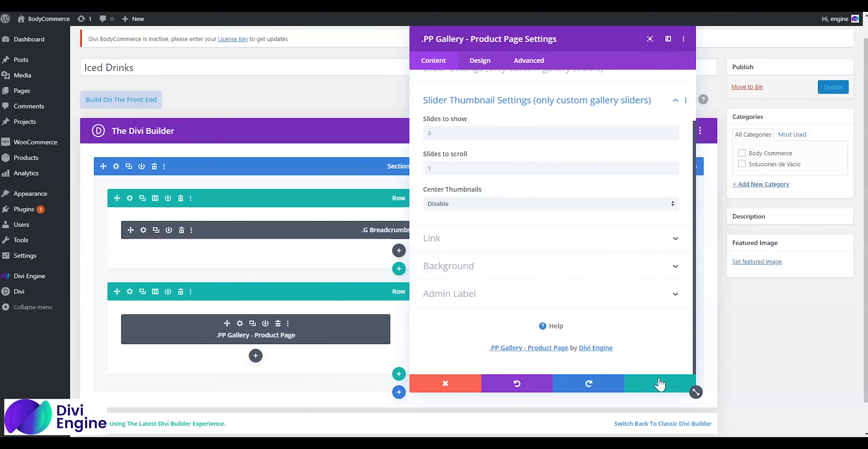
{"action": "left_click", "coordinate": [645, 385]}
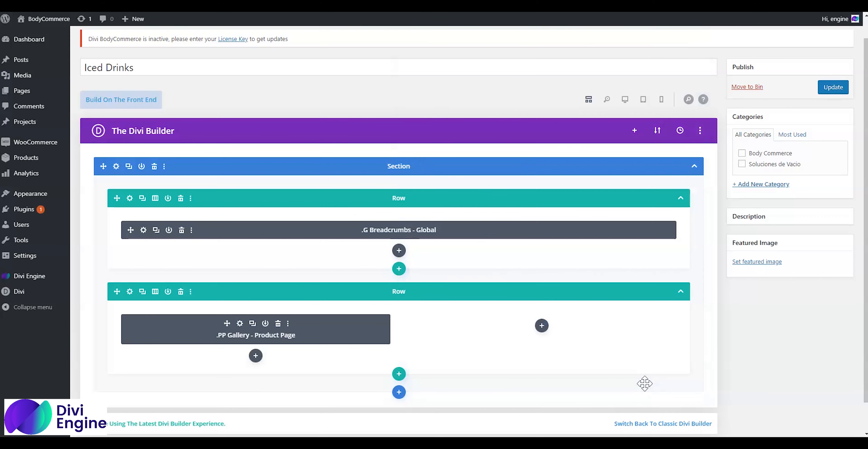
Insert the .PL Title - Product Page / Loop Layout module in the empty second column and save its default settings
{"action": "left_click", "coordinate": [541, 329]}
{"action": "type", "text": "ti"}
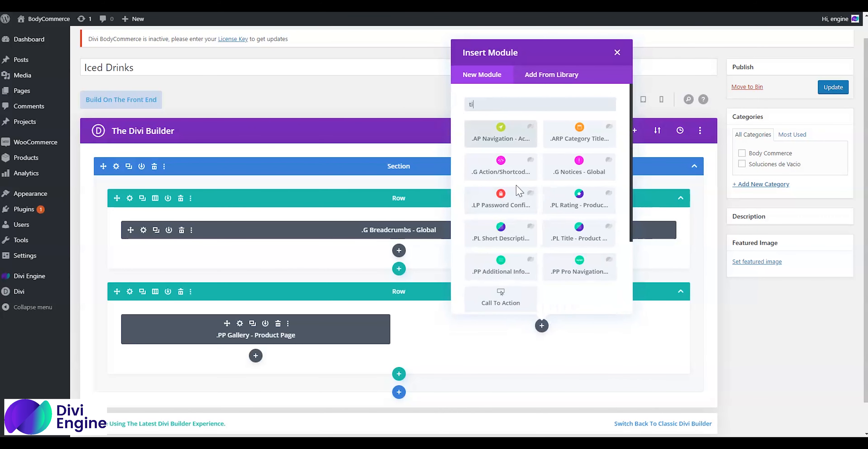
{"action": "type", "text": "t"}
{"action": "left_click", "coordinate": [585, 144]}
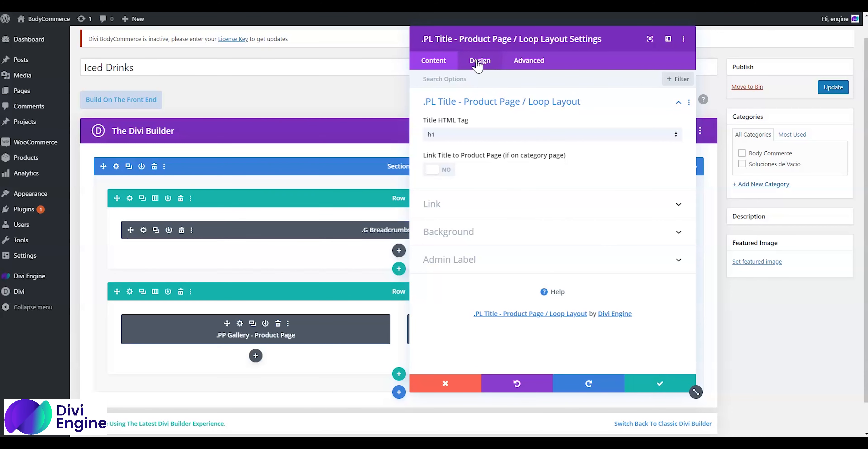
{"action": "left_click", "coordinate": [646, 385]}
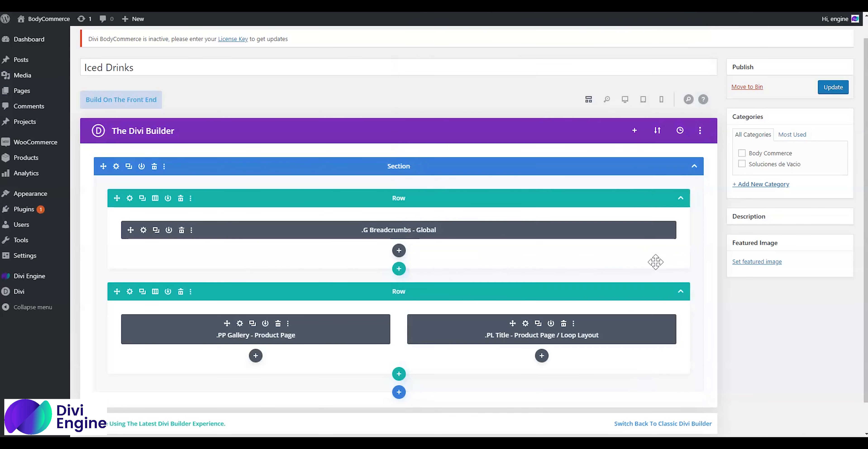
In the desktop preview, style the product title module's text with the Titillium Web font, 40px size and black colour
{"action": "left_click", "coordinate": [624, 100]}
{"action": "scroll", "coordinate": [405, 253], "scroll_direction": "down", "scroll_amount": 4}
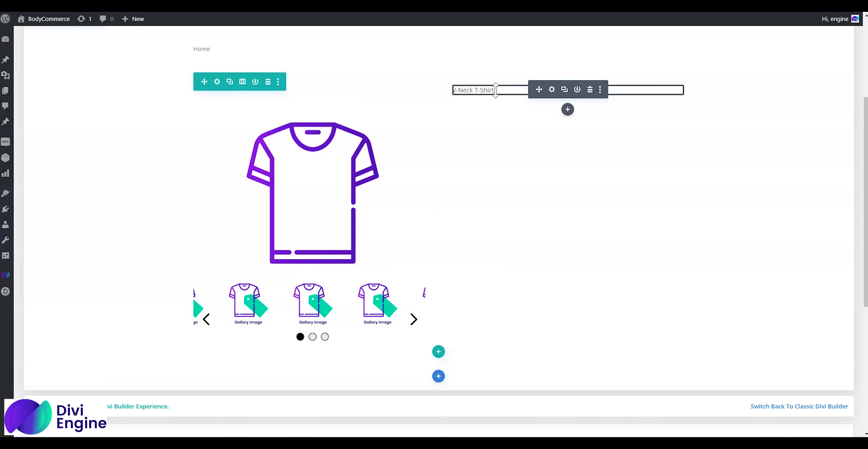
{"action": "left_click", "coordinate": [552, 89]}
{"action": "left_click_drag", "start_coordinate": [539, 35], "coordinate": [252, 39]}
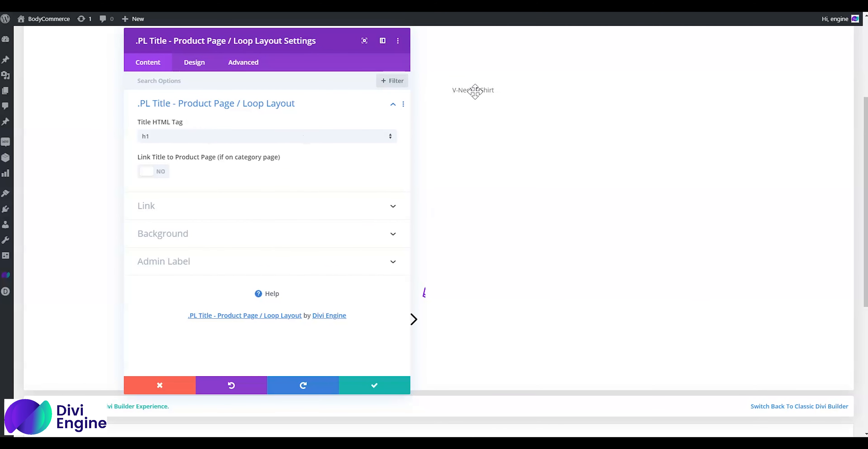
{"action": "left_click", "coordinate": [186, 63]}
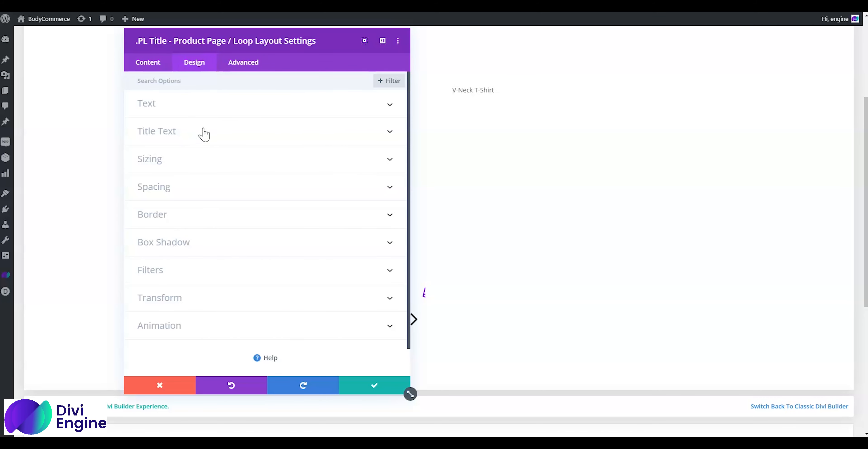
{"action": "left_click", "coordinate": [191, 138]}
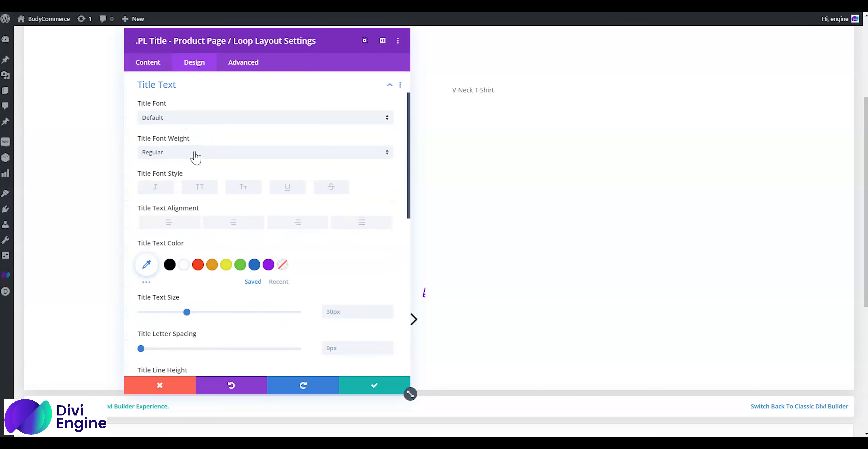
{"action": "left_click", "coordinate": [189, 119]}
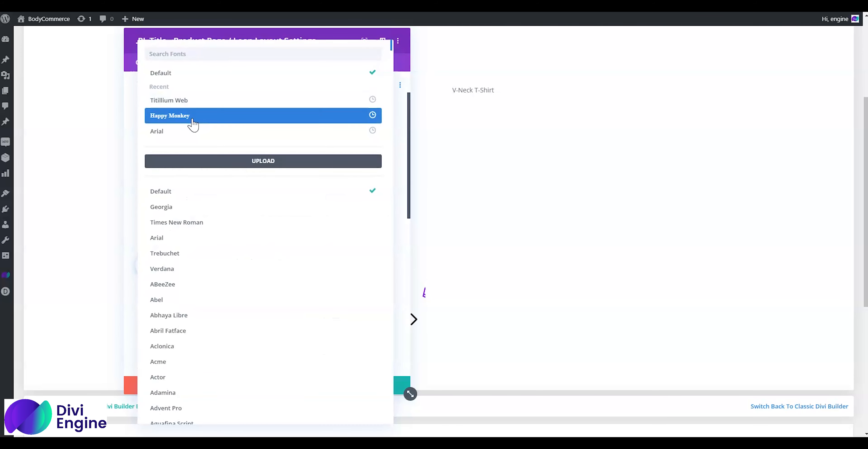
{"action": "left_click", "coordinate": [201, 102]}
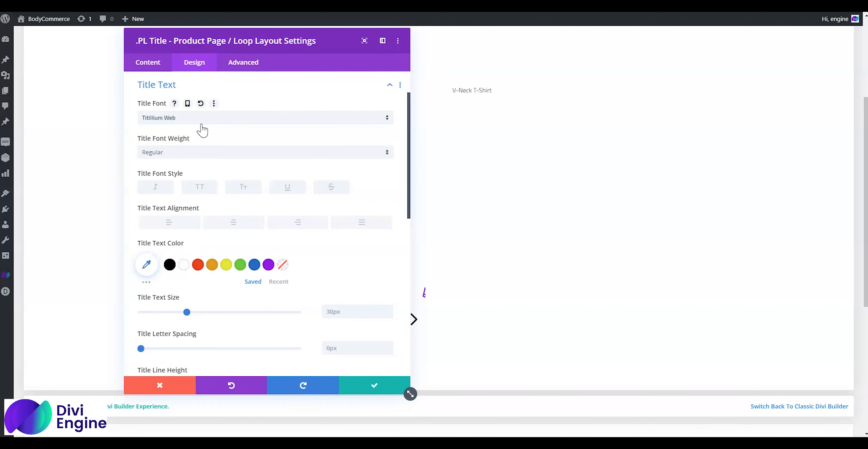
{"action": "left_click_drag", "start_coordinate": [187, 312], "coordinate": [202, 312]}
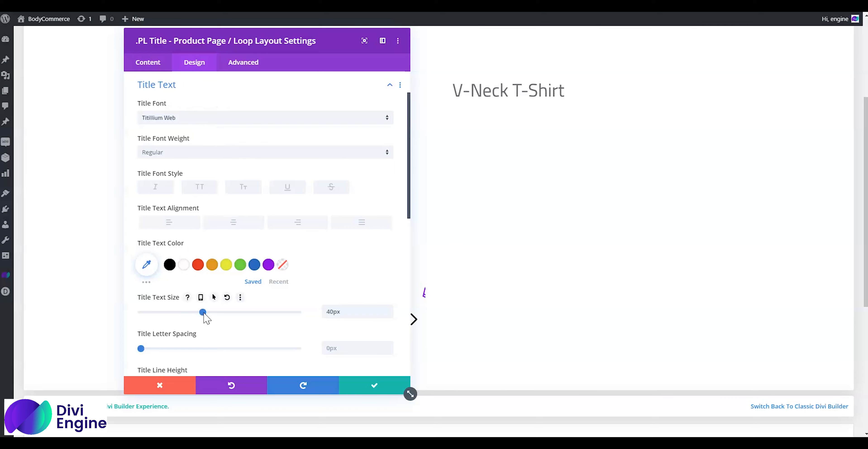
{"action": "left_click", "coordinate": [170, 264]}
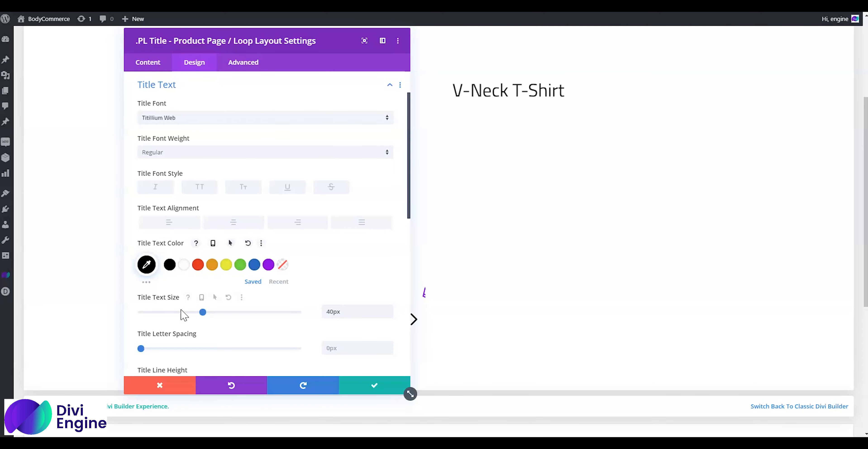
Set the product title's font weight to Bold and save the title module's settings
{"action": "left_click", "coordinate": [161, 152]}
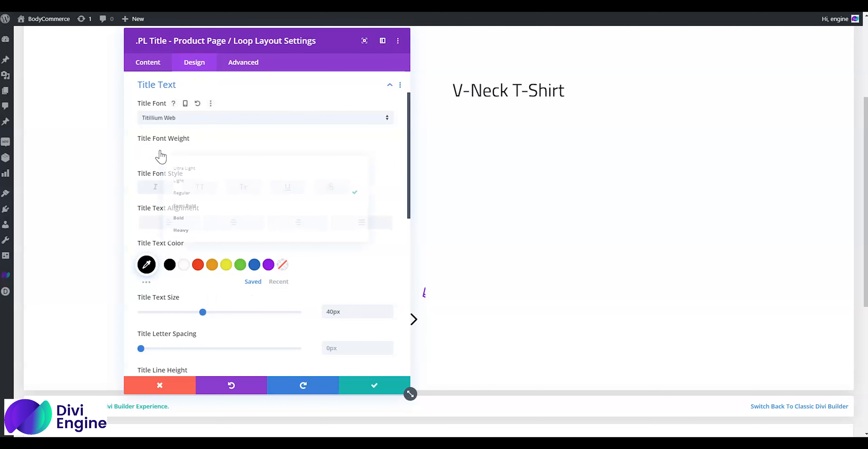
{"action": "left_click", "coordinate": [176, 223]}
{"action": "left_click", "coordinate": [367, 391]}
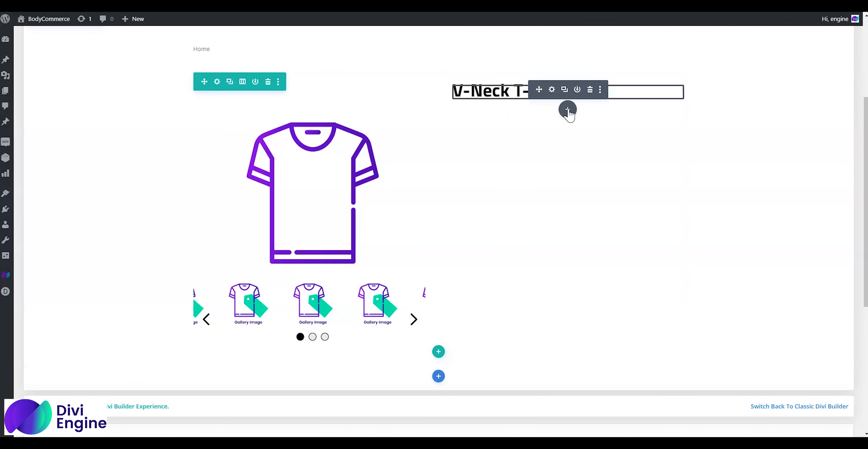
Insert the .PL Price - Product Page / Loop Layout module directly below the product title
{"action": "left_click", "coordinate": [567, 110]}
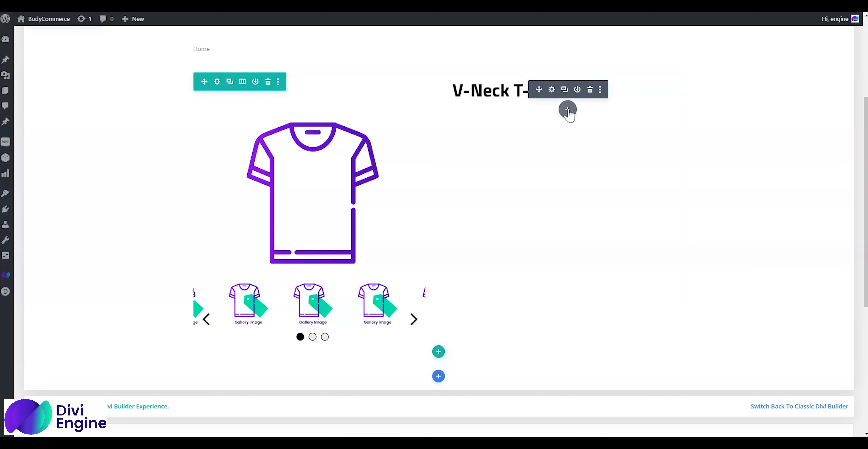
{"action": "type", "text": "pri"}
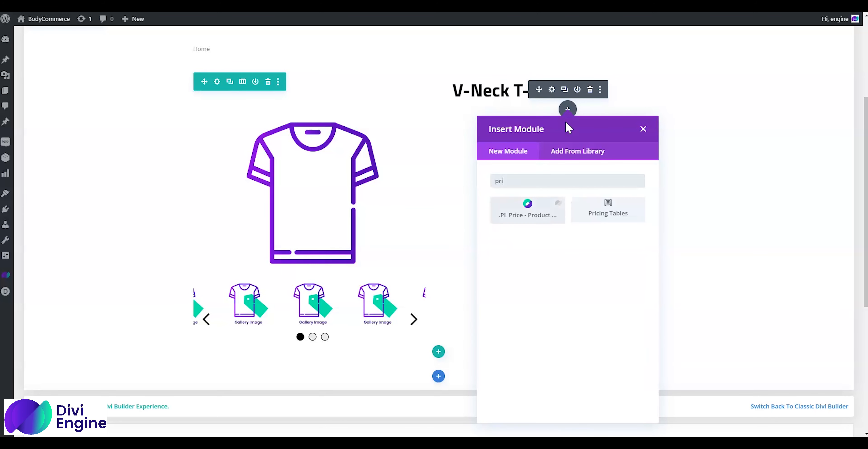
{"action": "left_click", "coordinate": [507, 213]}
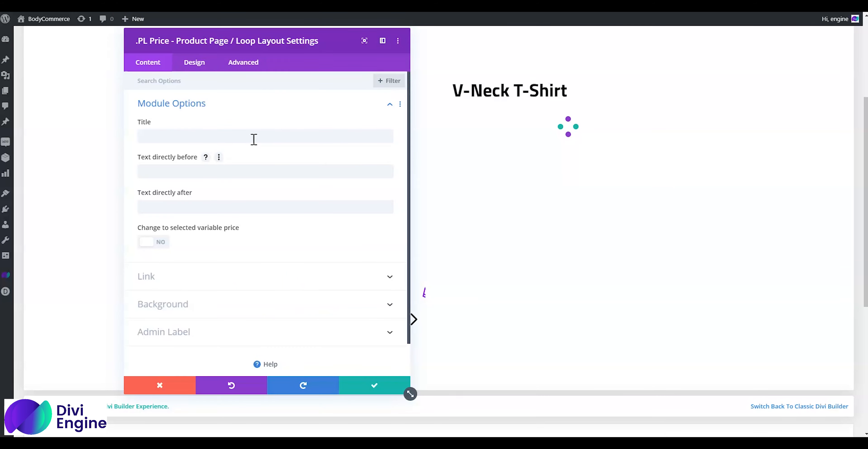
Style the price text with the Titillium Web font in black and save the price module's settings
{"action": "left_click", "coordinate": [202, 64]}
{"action": "left_click", "coordinate": [200, 135]}
{"action": "left_click", "coordinate": [189, 118]}
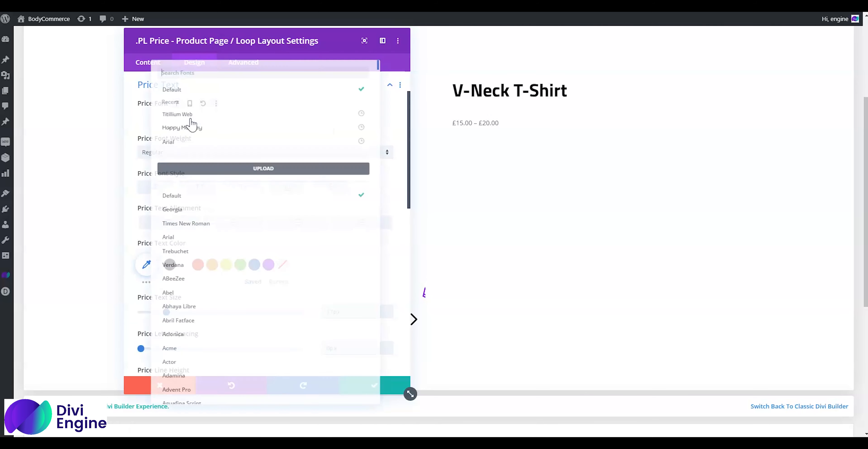
{"action": "left_click", "coordinate": [195, 101]}
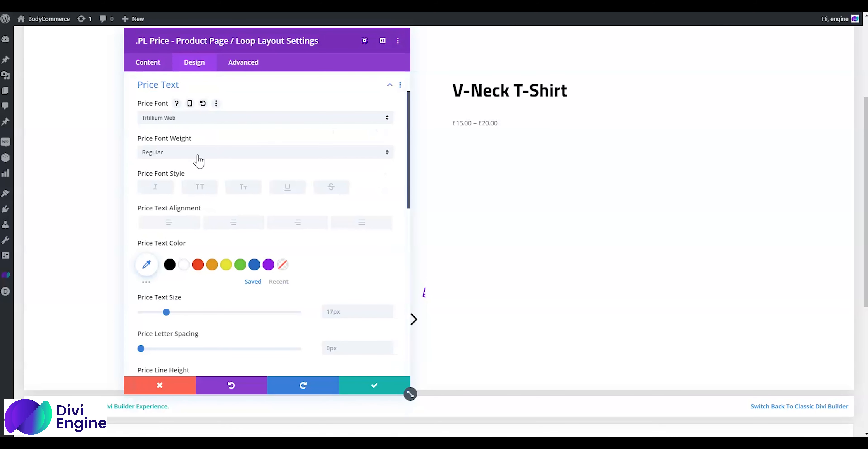
{"action": "left_click", "coordinate": [170, 264]}
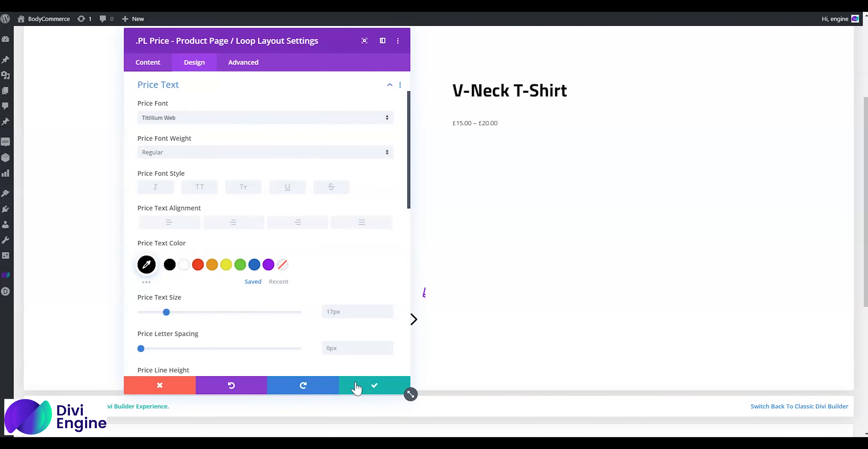
{"action": "left_click", "coordinate": [373, 385]}
Switch the builder to wireframe view and insert the .PL Rating - Product Page / Loop Layout module below the price module
{"action": "scroll", "coordinate": [600, 106], "scroll_direction": "up", "scroll_amount": 5}
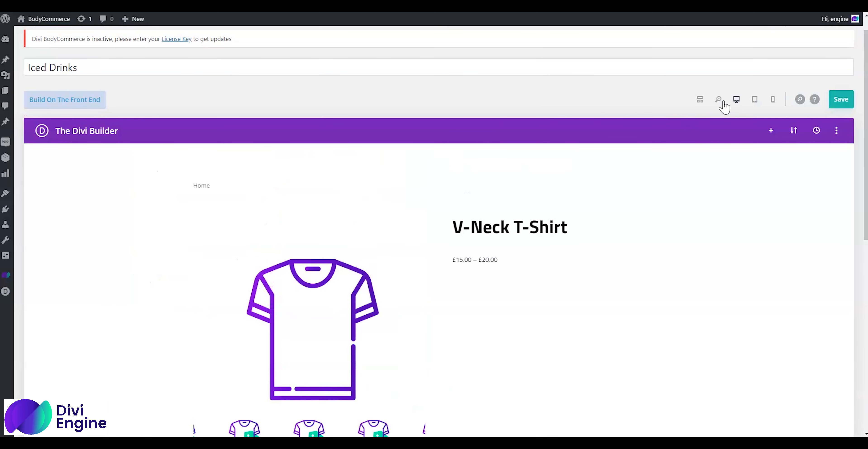
{"action": "left_click", "coordinate": [701, 100]}
{"action": "scroll", "coordinate": [562, 222], "scroll_direction": "down", "scroll_amount": 2}
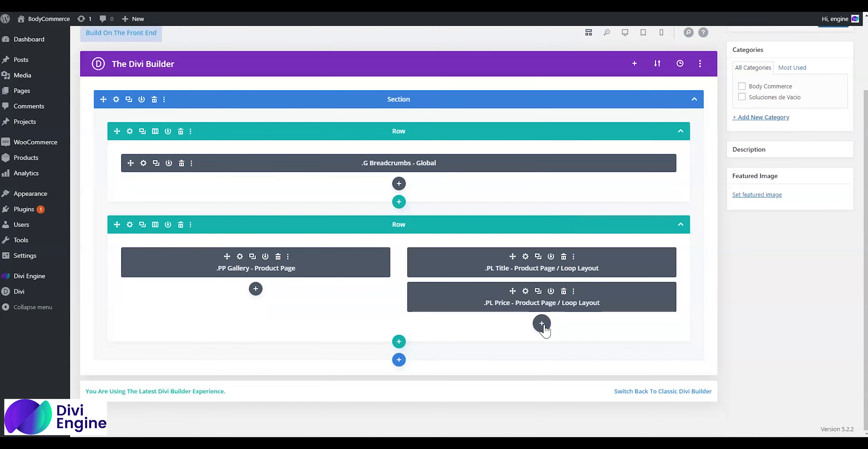
{"action": "left_click", "coordinate": [542, 324]}
{"action": "type", "text": "rat"}
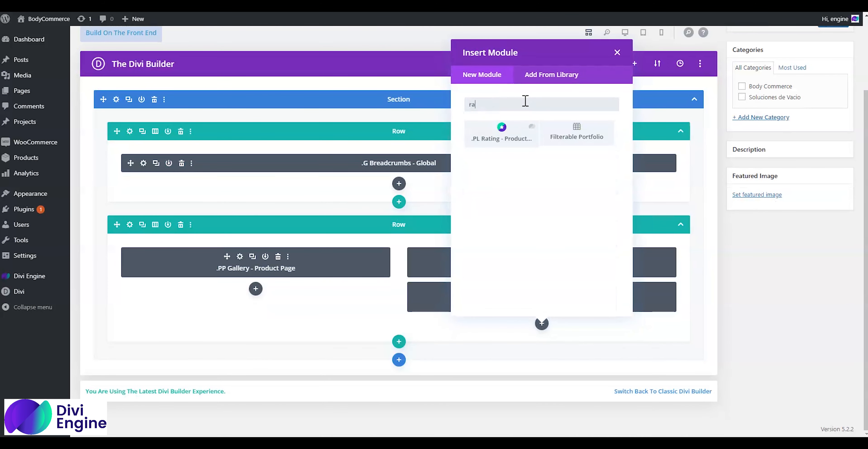
{"action": "left_click", "coordinate": [519, 131]}
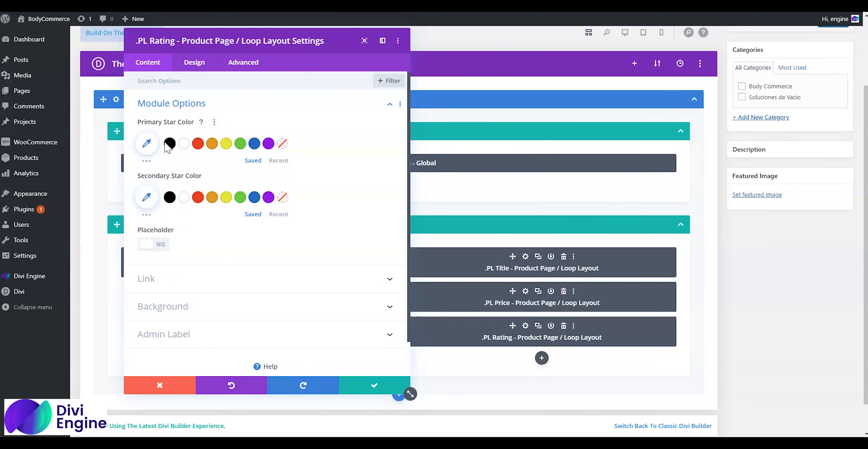
Set the rating's primary star color to black and secondary star color to #efefef, and save the rating module
{"action": "left_click", "coordinate": [170, 145]}
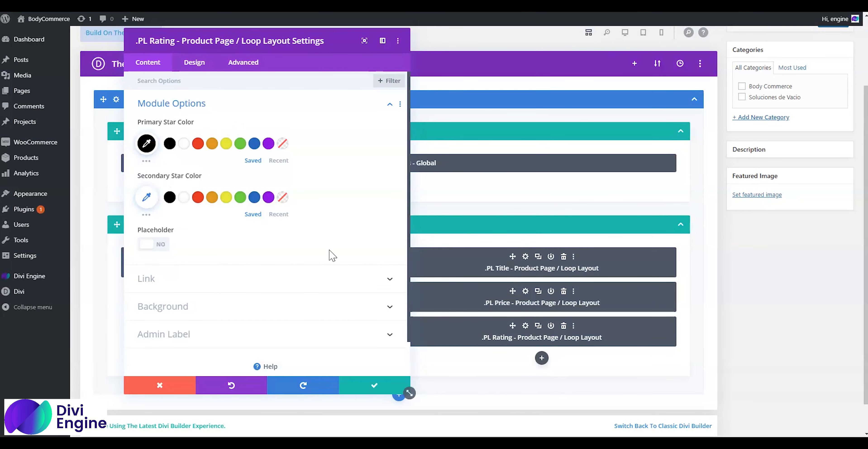
{"action": "left_click", "coordinate": [147, 198]}
{"action": "type", "text": "#efefef"}
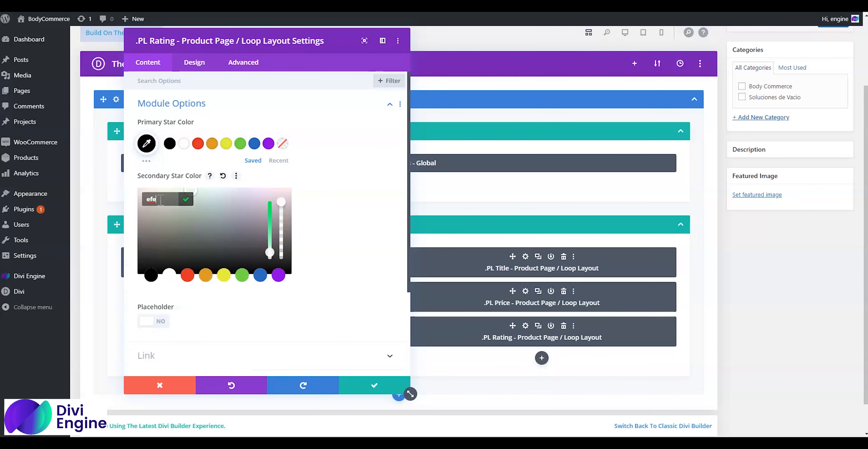
{"action": "left_click", "coordinate": [326, 273]}
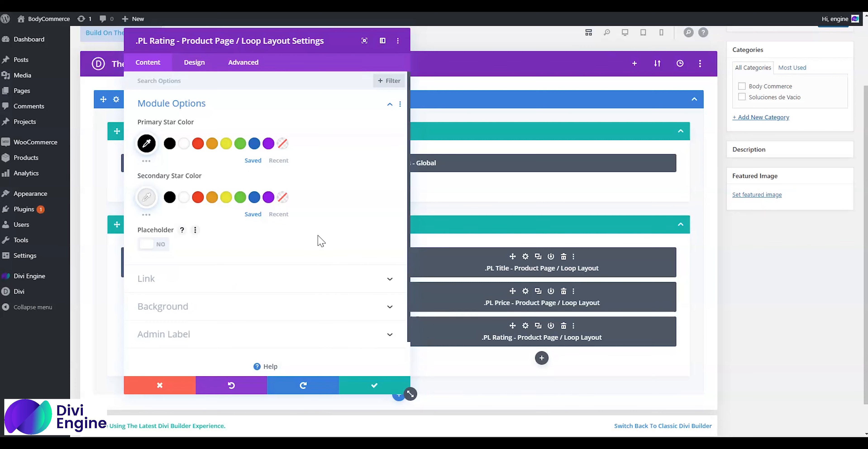
{"action": "left_click", "coordinate": [362, 386]}
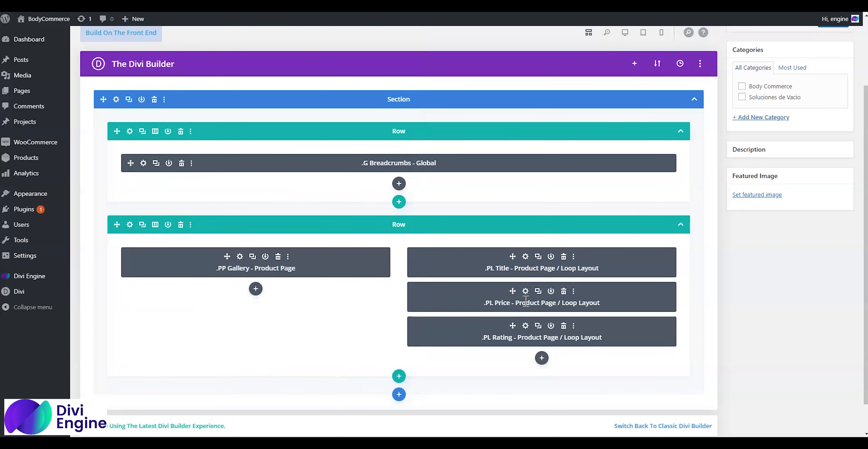
Insert the .PL Short Description - Product Page / Loop Layout module below the rating module and save its default settings
{"action": "left_click", "coordinate": [541, 356]}
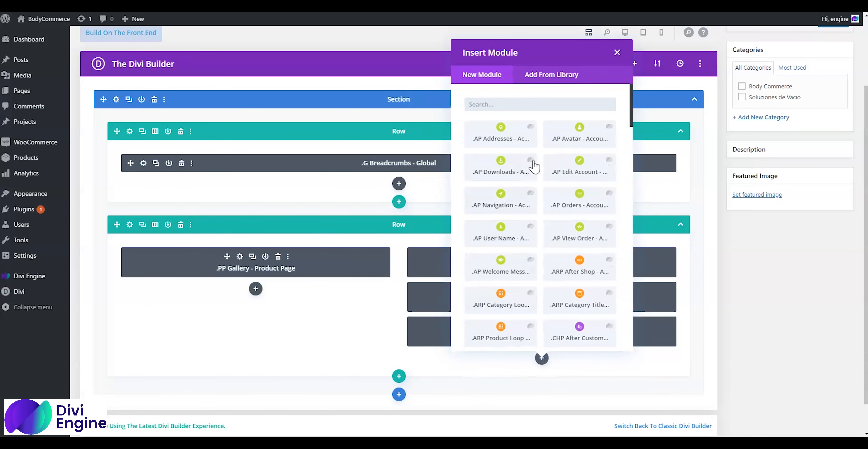
{"action": "type", "text": "sh"}
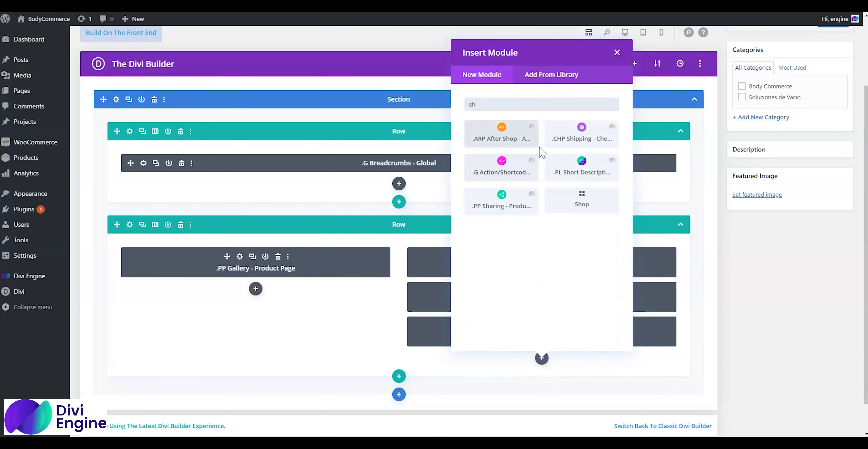
{"action": "left_click", "coordinate": [583, 168]}
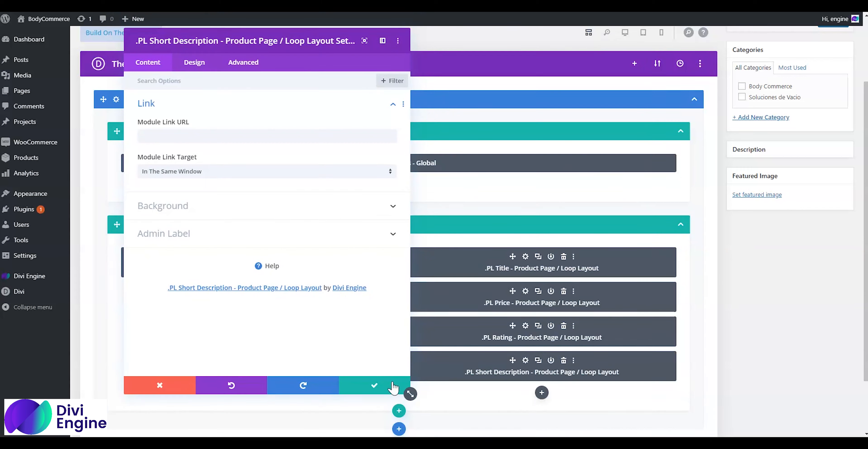
{"action": "left_click", "coordinate": [384, 389]}
Insert the .PL Add To Cart - Product Page / Loop Layout module below the short description module
{"action": "scroll", "coordinate": [613, 246], "scroll_direction": "down", "scroll_amount": 2}
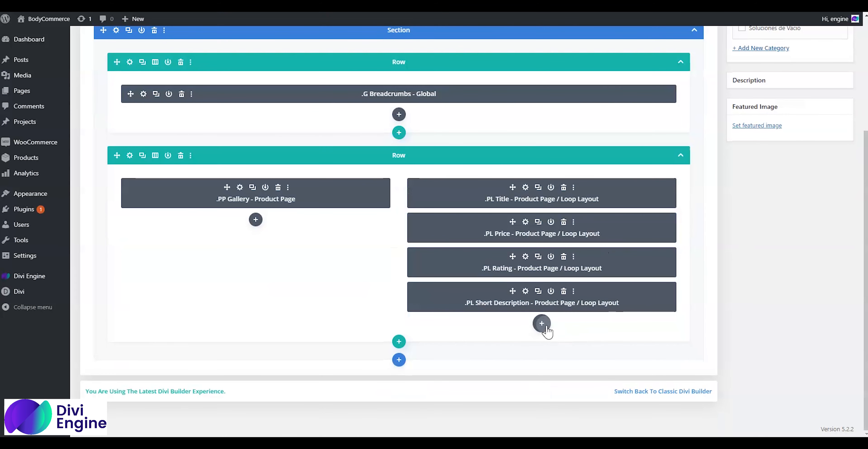
{"action": "left_click", "coordinate": [543, 324]}
{"action": "type", "text": "add"}
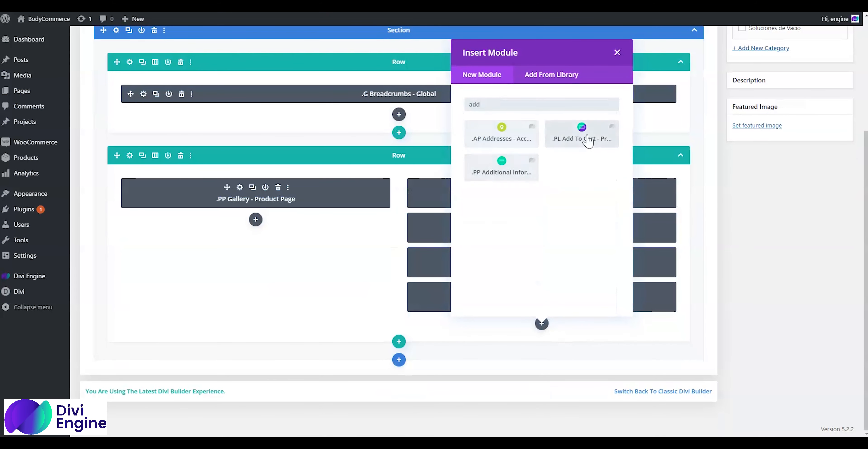
{"action": "left_click", "coordinate": [580, 175]}
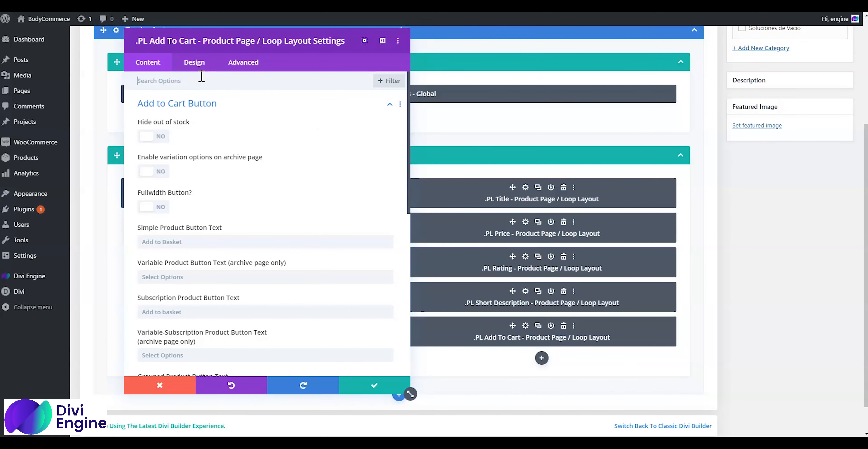
Enable custom styles for the add-to-cart button with white text and a black background, and save the module's settings
{"action": "left_click", "coordinate": [195, 63]}
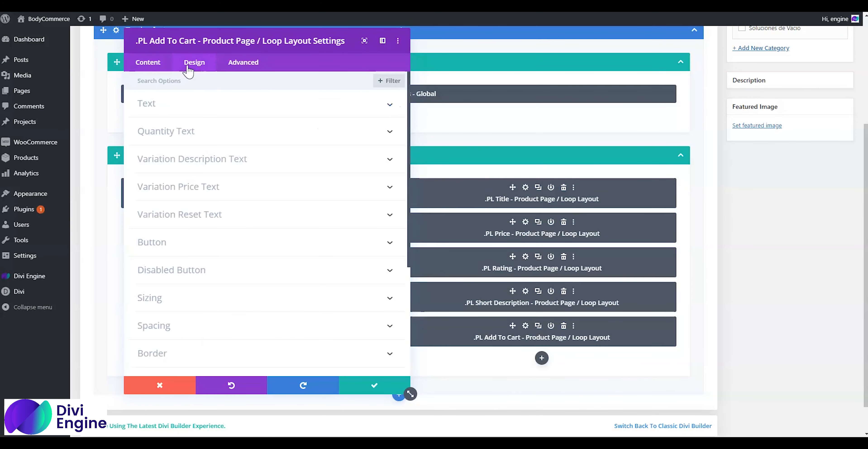
{"action": "left_click", "coordinate": [179, 242]}
{"action": "left_click", "coordinate": [157, 154]}
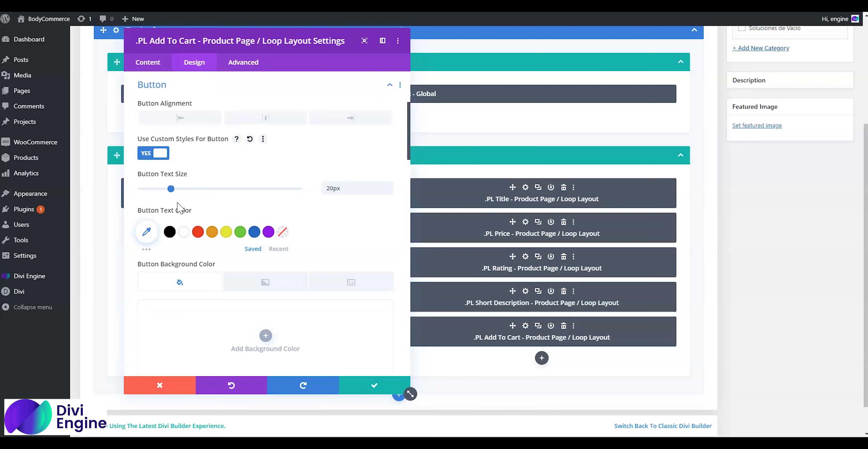
{"action": "left_click", "coordinate": [152, 231]}
{"action": "left_click", "coordinate": [171, 309]}
{"action": "left_click", "coordinate": [302, 263]}
{"action": "scroll", "coordinate": [302, 263], "scroll_direction": "down", "scroll_amount": 2}
{"action": "left_click", "coordinate": [205, 291]}
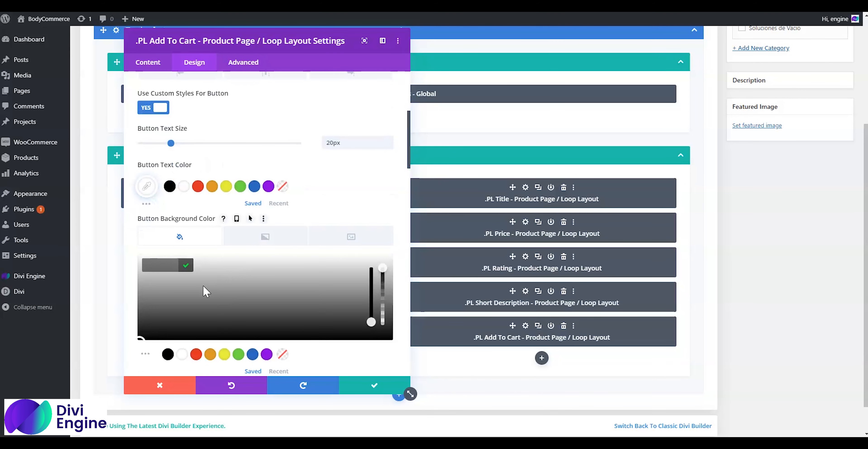
{"action": "left_click", "coordinate": [168, 354]}
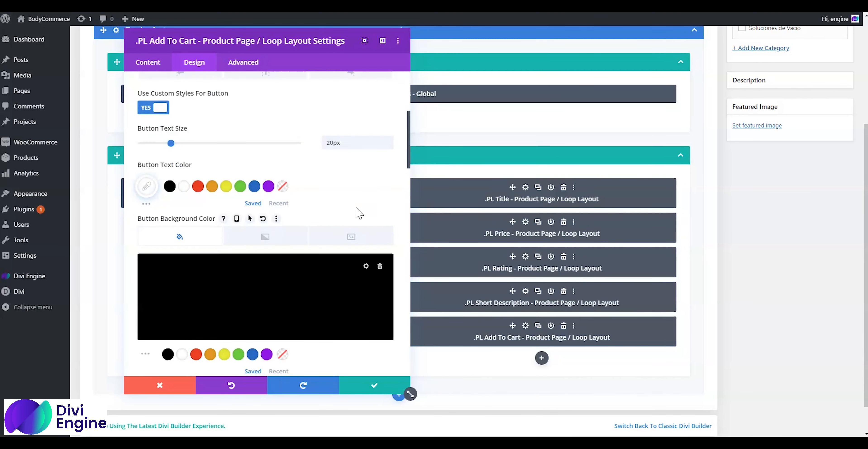
{"action": "left_click", "coordinate": [372, 385]}
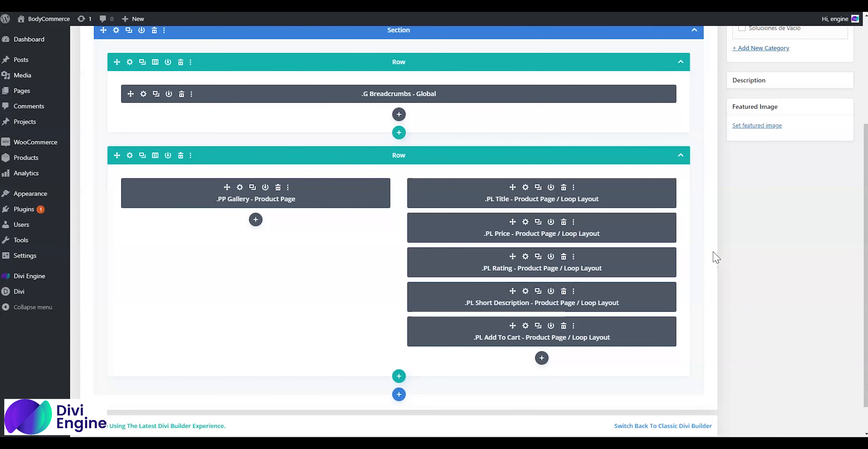
Save the Iced Drinks layout and open the Divi Engine BodyCommerce settings page
{"action": "scroll", "coordinate": [715, 258], "scroll_direction": "up", "scroll_amount": 5}
{"action": "left_click", "coordinate": [843, 110]}
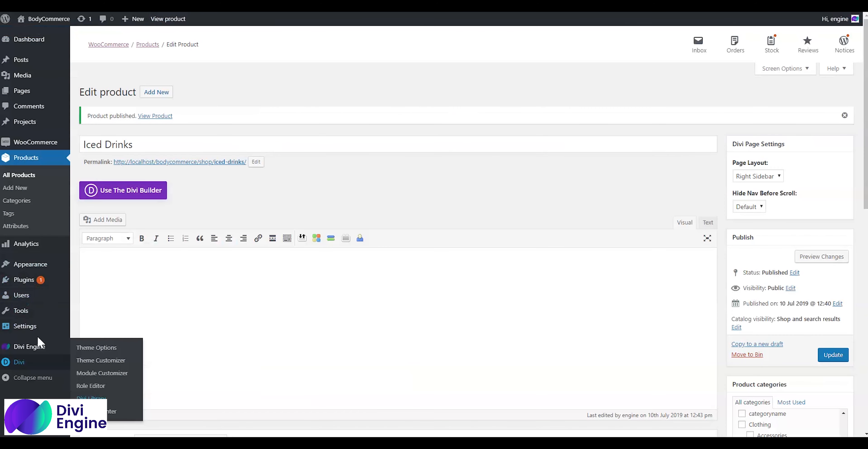
{"action": "mouse_move", "coordinate": [51, 347]}
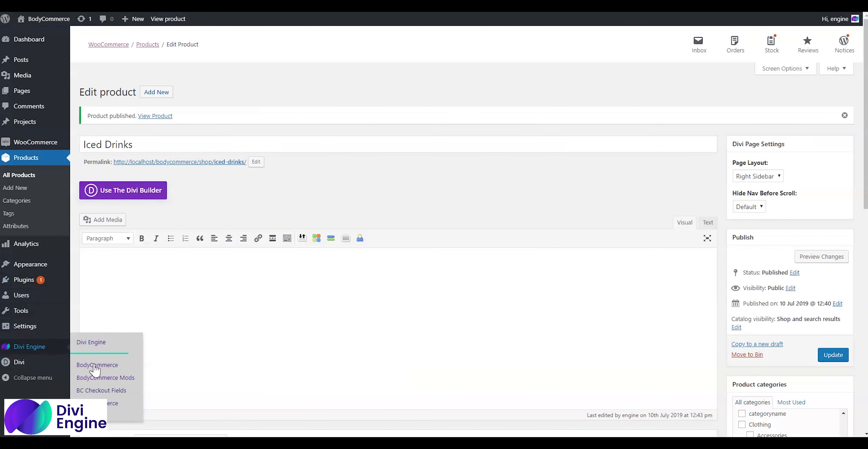
{"action": "right_click", "coordinate": [95, 369]}
{"action": "left_click", "coordinate": [155, 268]}
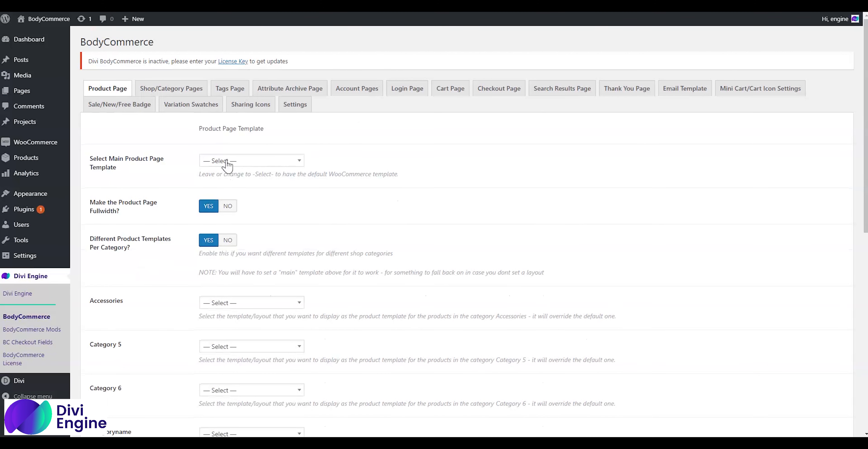
Set Iced Drinks as the main product page template and save the BodyCommerce settings
{"action": "left_click", "coordinate": [227, 161]}
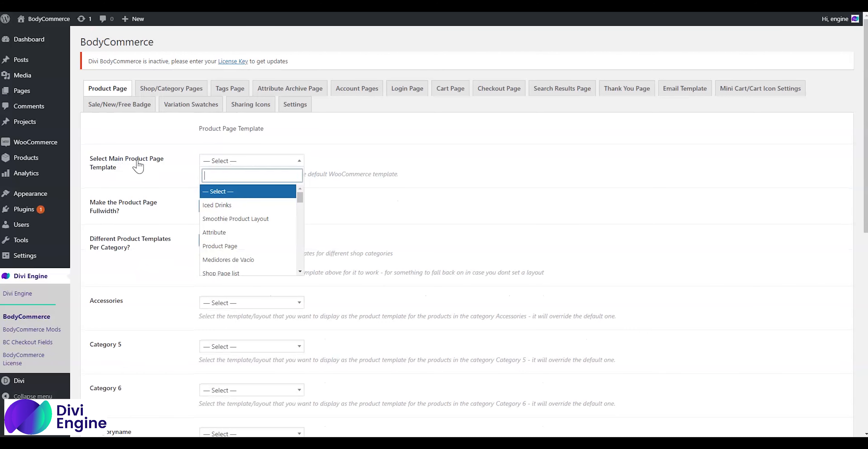
{"action": "left_click", "coordinate": [228, 207]}
{"action": "scroll", "coordinate": [192, 255], "scroll_direction": "down", "scroll_amount": 10}
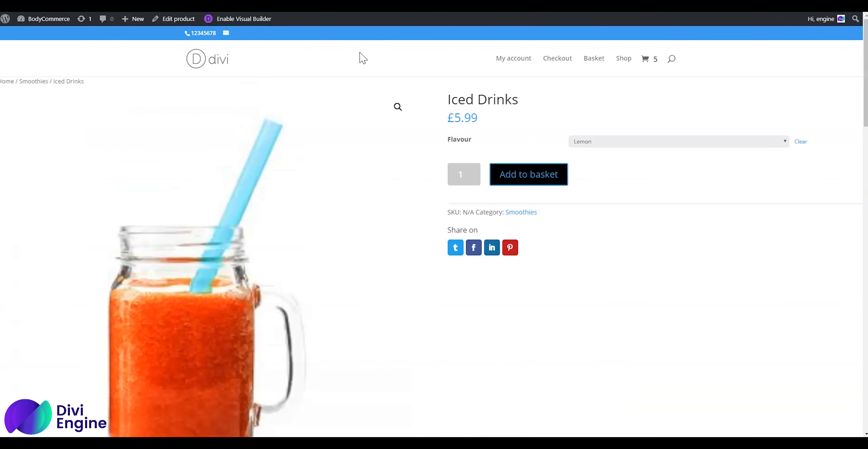
Reload the Iced Drinks product page and check the layout of its gallery, title, price, Flavour selector and add-to-basket button
{"action": "right_click", "coordinate": [360, 53]}
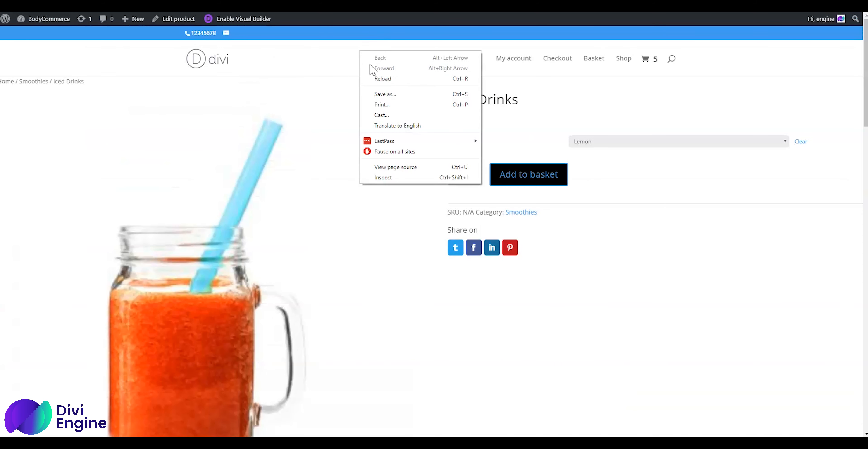
{"action": "left_click", "coordinate": [386, 79]}
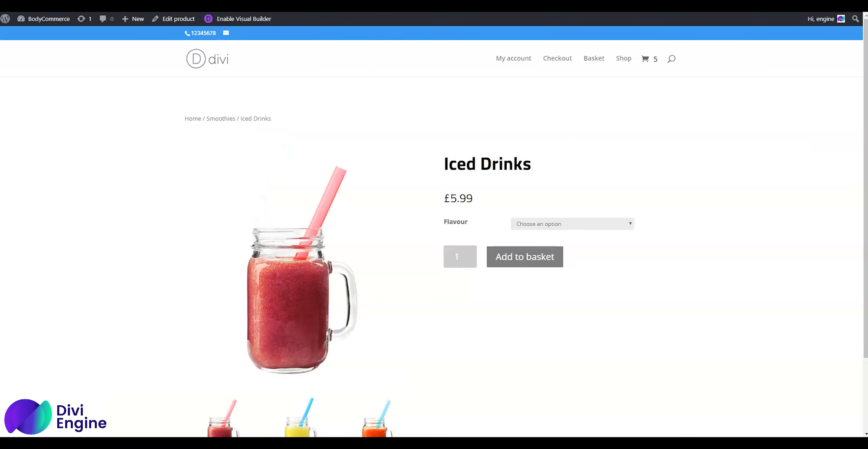
{"action": "scroll", "coordinate": [414, 150], "scroll_direction": "down", "scroll_amount": 3}
{"action": "scroll", "coordinate": [409, 149], "scroll_direction": "up", "scroll_amount": 3}
{"action": "scroll", "coordinate": [409, 148], "scroll_direction": "down", "scroll_amount": 3}
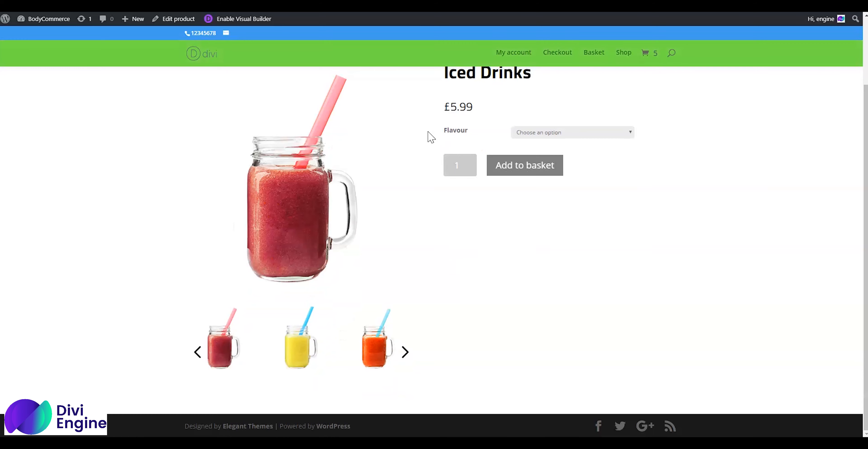
View the available Flavour options on the Iced Drinks product page
{"action": "scroll", "coordinate": [431, 137], "scroll_direction": "up", "scroll_amount": 3}
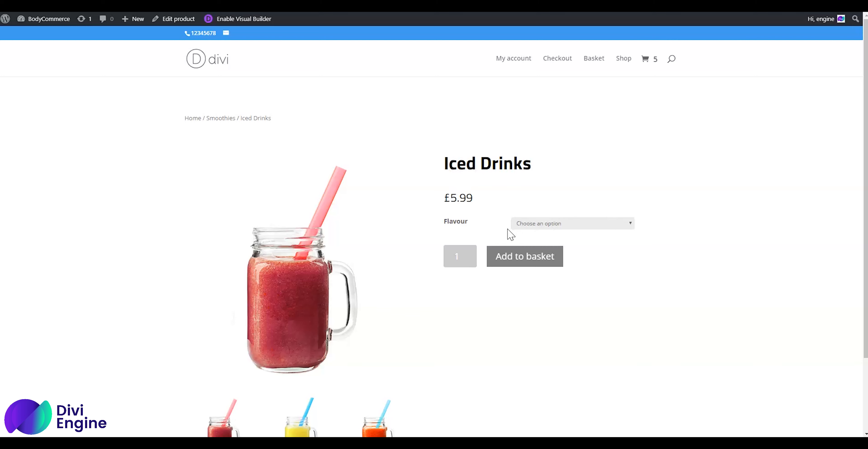
{"action": "left_click", "coordinate": [533, 228]}
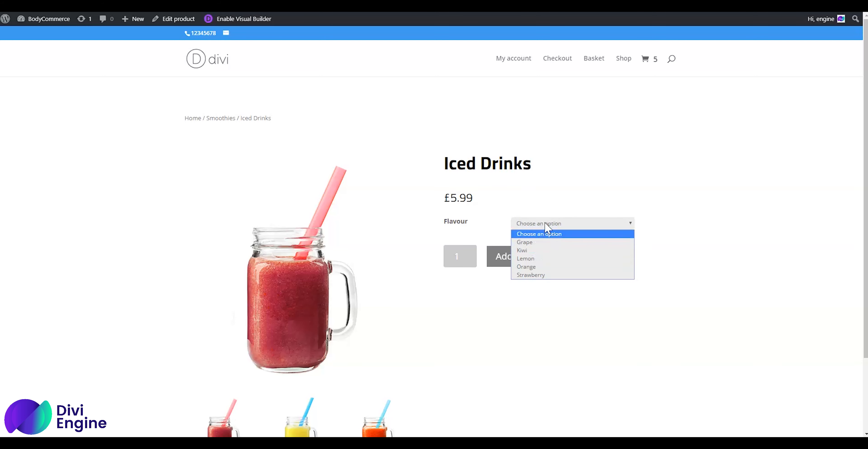
{"action": "left_click", "coordinate": [559, 203]}
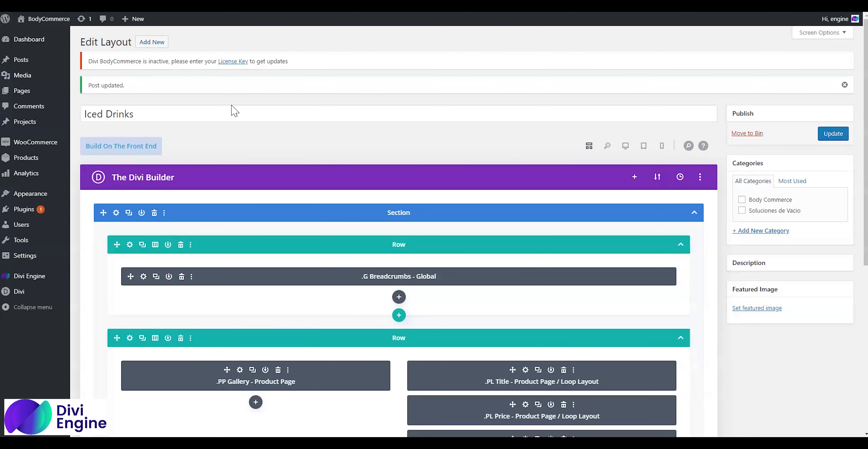
Set the bottom padding of the breadcrumbs row to 0px in the Iced Drinks layout and save the row settings
{"action": "scroll", "coordinate": [232, 111], "scroll_direction": "down", "scroll_amount": 2}
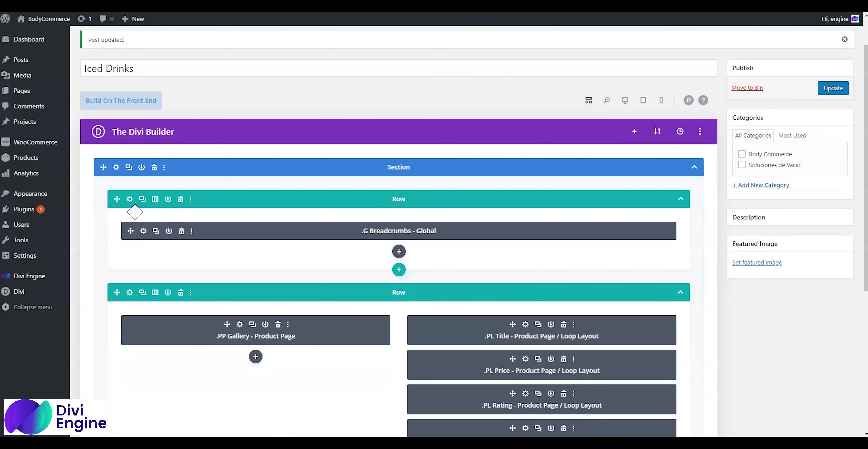
{"action": "left_click", "coordinate": [130, 199]}
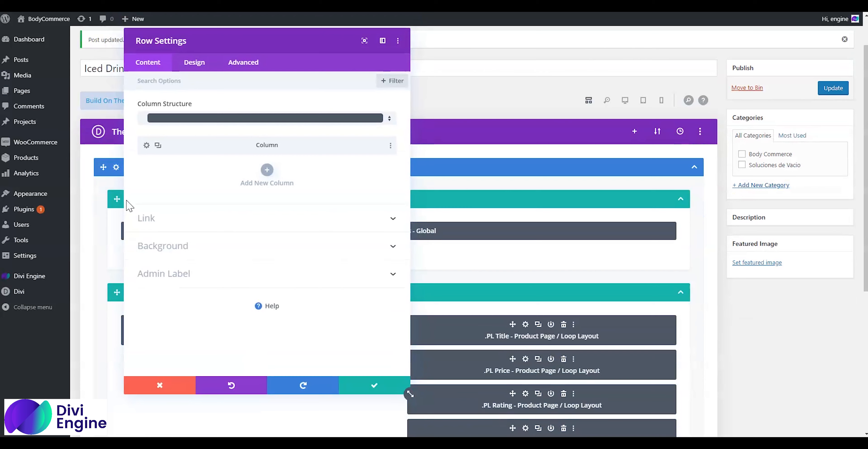
{"action": "left_click", "coordinate": [193, 64]}
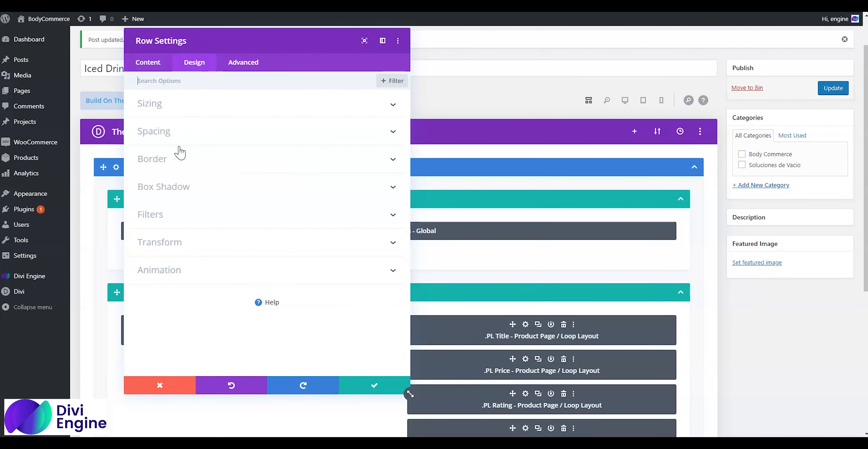
{"action": "left_click", "coordinate": [178, 134]}
{"action": "left_click", "coordinate": [224, 119]}
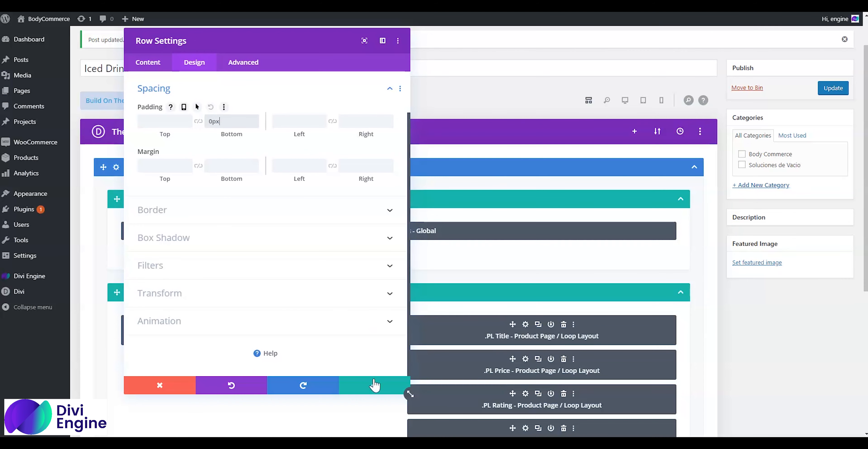
{"action": "left_click", "coordinate": [375, 385]}
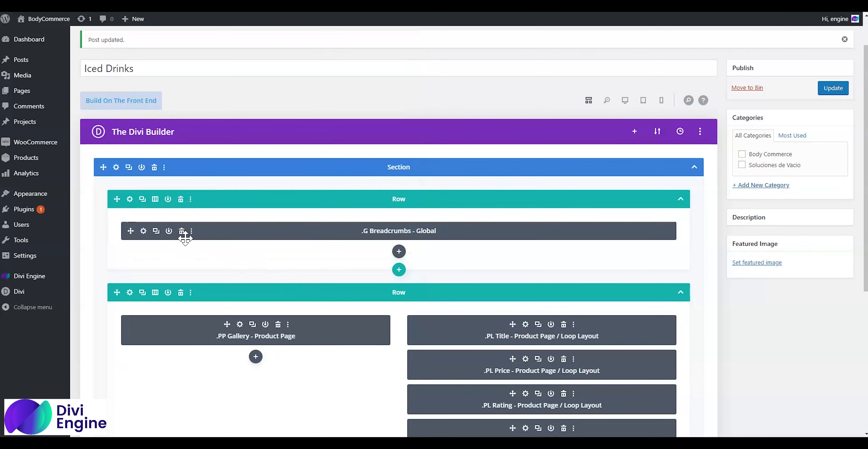
Preview the Iced Drinks layout in desktop view, return to the wireframe view and update the layout
{"action": "left_click", "coordinate": [626, 101]}
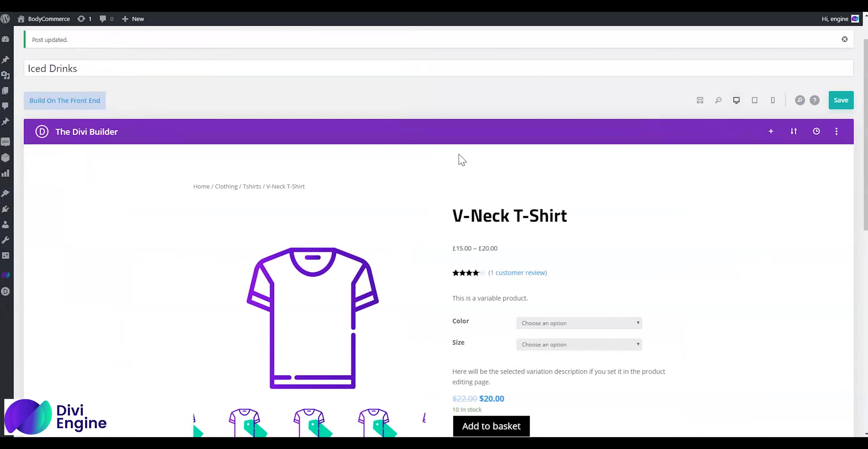
{"action": "left_click", "coordinate": [701, 100]}
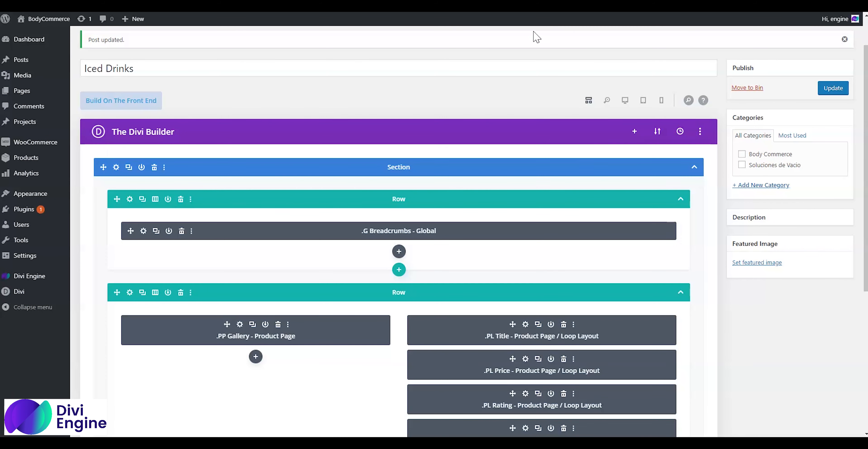
{"action": "left_click", "coordinate": [834, 88]}
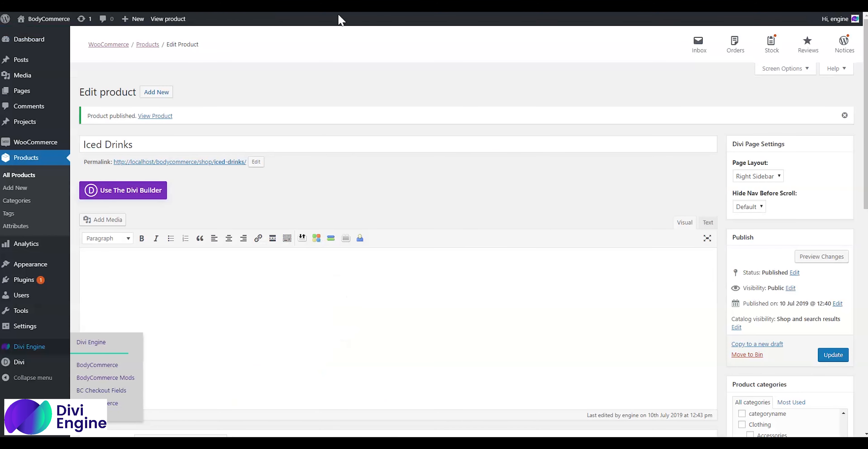
Copy the Smoothie product's "Tastes Like: Zingy Green Juice" text into the Iced Drinks short description and update the product
{"action": "scroll", "coordinate": [360, 232], "scroll_direction": "down", "scroll_amount": 5}
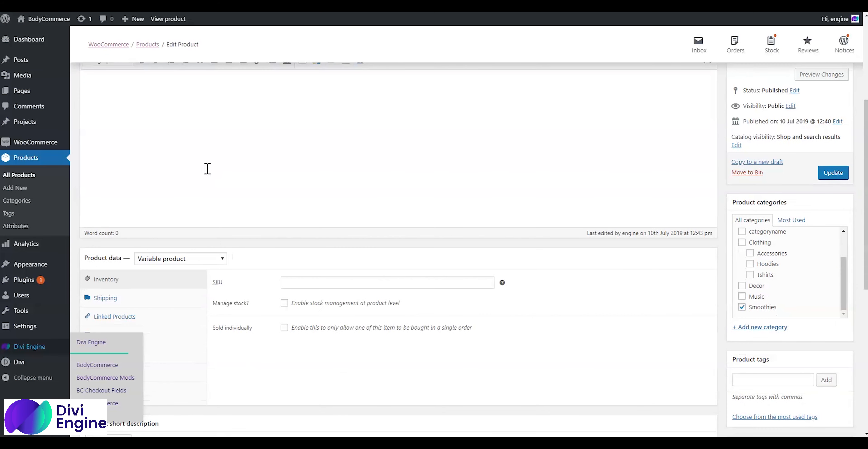
{"action": "scroll", "coordinate": [207, 168], "scroll_direction": "up", "scroll_amount": 4}
{"action": "scroll", "coordinate": [159, 163], "scroll_direction": "down", "scroll_amount": 10}
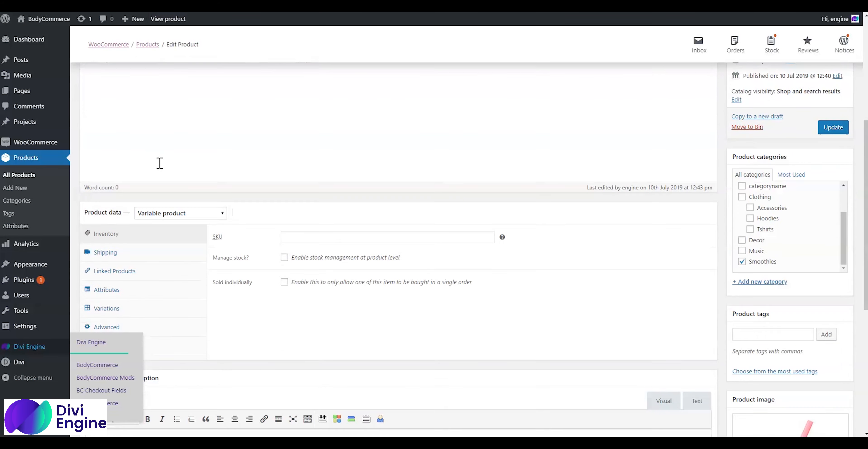
{"action": "left_click", "coordinate": [142, 208]}
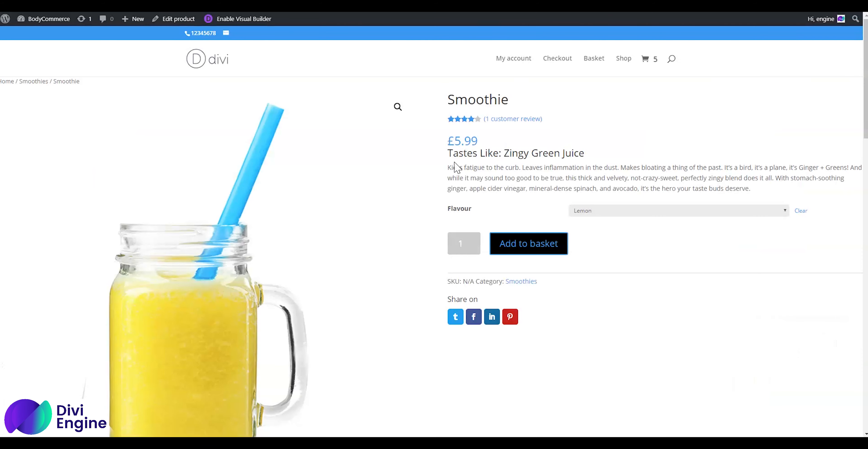
{"action": "left_click_drag", "start_coordinate": [450, 154], "coordinate": [761, 195]}
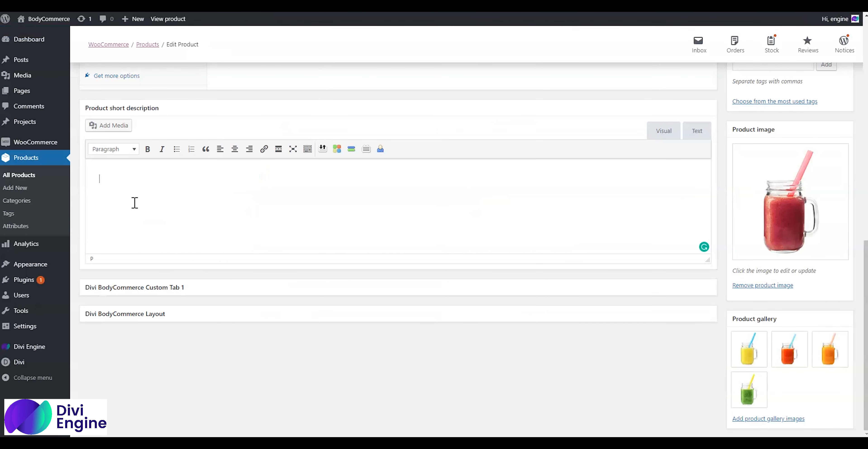
{"action": "type", "text": "Tastes Like: Zingy Green Juice Kicks fatigue to the curb. Leaves inflammation in the dust. Makes bloating a thing of the past. It’s a bird, it’s a plane, it’s Ginger + Greens! And while it may sound too good to be true, this thick and velvety, not-crazy-sweet, perfectly zingy blend does it all. With stomach-soothing ginger, apple cider vinegar, mineral-dense spinach, and avocado, it’s the hero your taste buds deserve."}
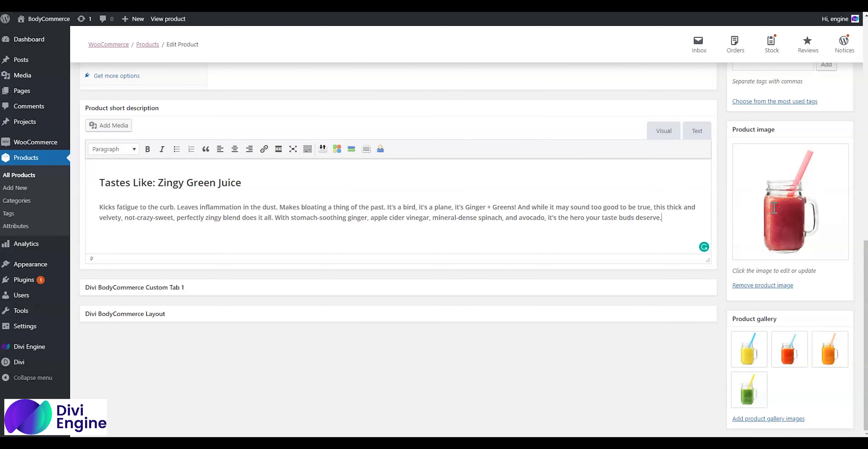
{"action": "scroll", "coordinate": [774, 207], "scroll_direction": "up", "scroll_amount": 8}
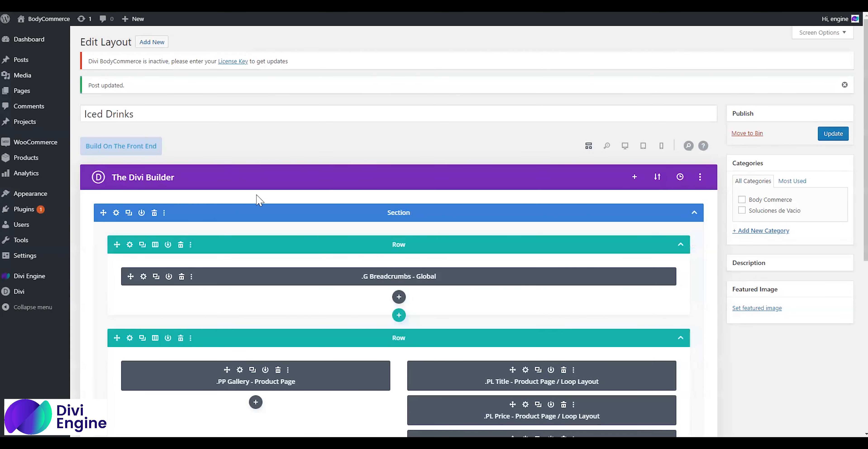
Review the modules in the Iced Drinks layout and reload the Iced Drinks product page to check the short description
{"action": "scroll", "coordinate": [258, 200], "scroll_direction": "down", "scroll_amount": 3}
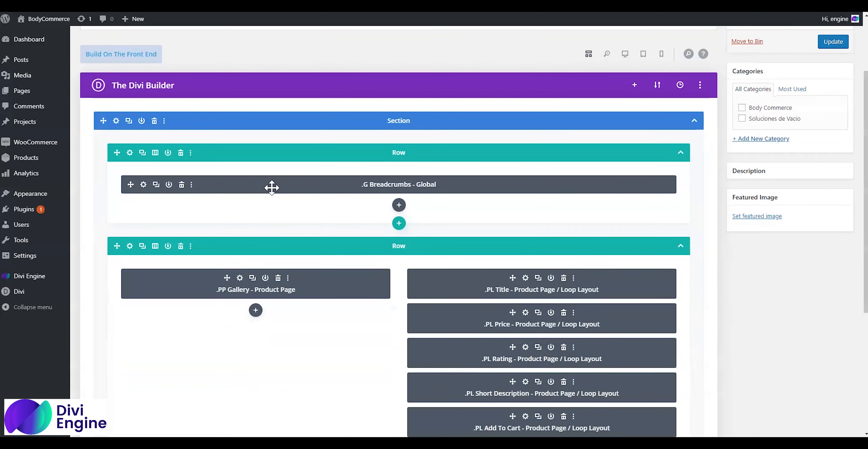
{"action": "scroll", "coordinate": [272, 187], "scroll_direction": "down", "scroll_amount": 4}
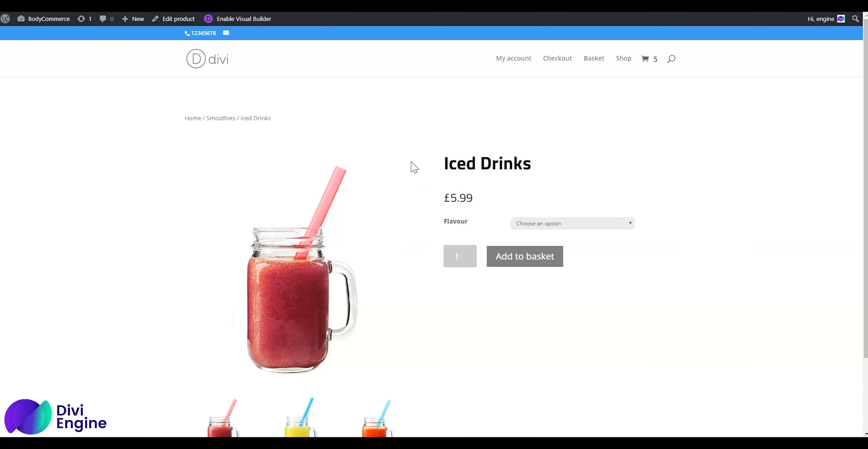
{"action": "right_click", "coordinate": [440, 125]}
{"action": "left_click", "coordinate": [461, 151]}
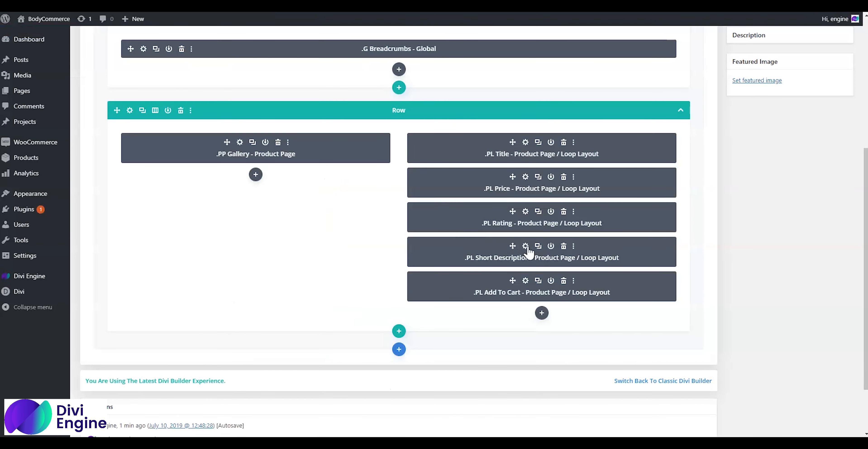
Set the Short Description module's text font to Titillium Web, save the module and update the Iced Drinks layout
{"action": "left_click", "coordinate": [525, 246]}
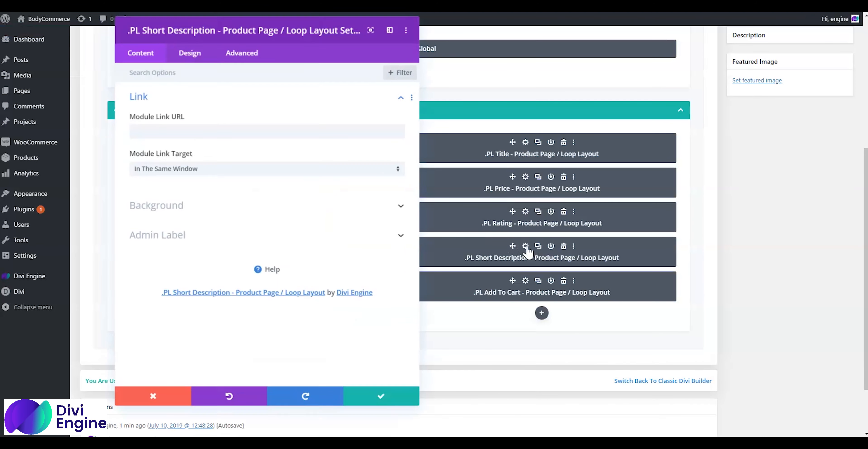
{"action": "left_click", "coordinate": [194, 62]}
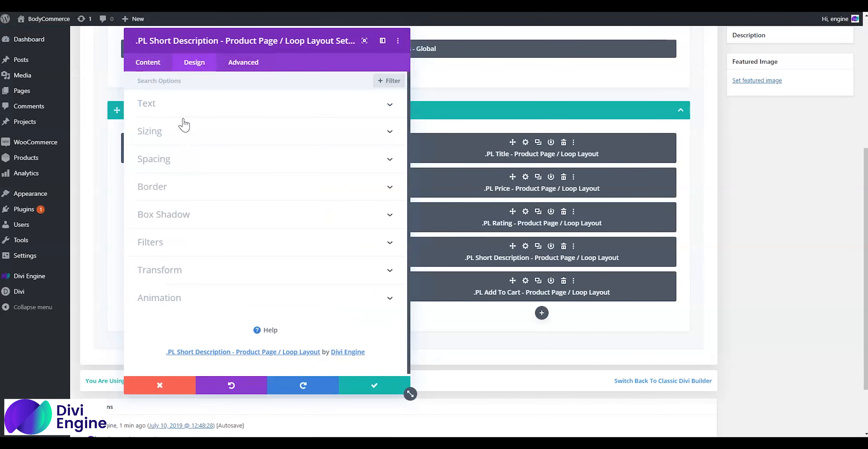
{"action": "left_click", "coordinate": [182, 107]}
{"action": "left_click", "coordinate": [184, 139]}
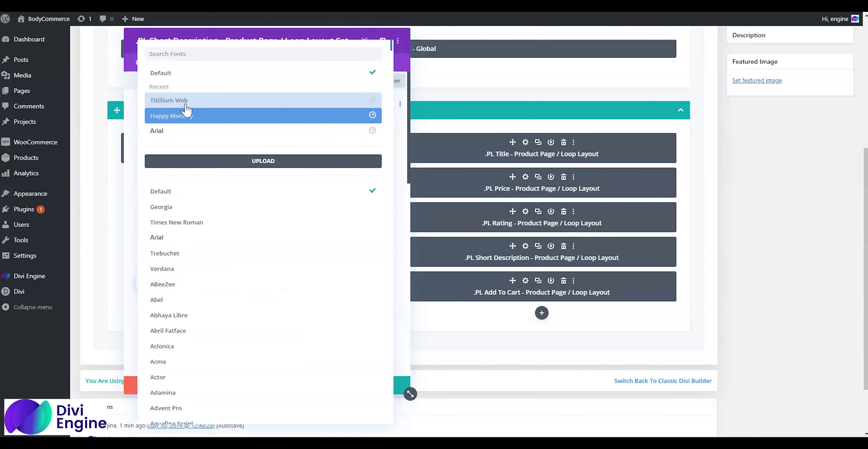
{"action": "left_click", "coordinate": [185, 102]}
{"action": "left_click", "coordinate": [383, 394]}
{"action": "scroll", "coordinate": [802, 78], "scroll_direction": "up", "scroll_amount": 1}
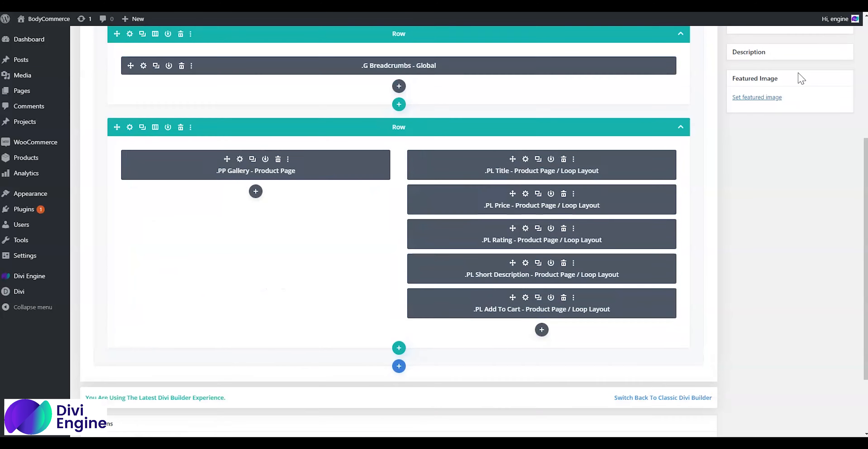
{"action": "scroll", "coordinate": [801, 78], "scroll_direction": "up", "scroll_amount": 3}
{"action": "left_click", "coordinate": [834, 42]}
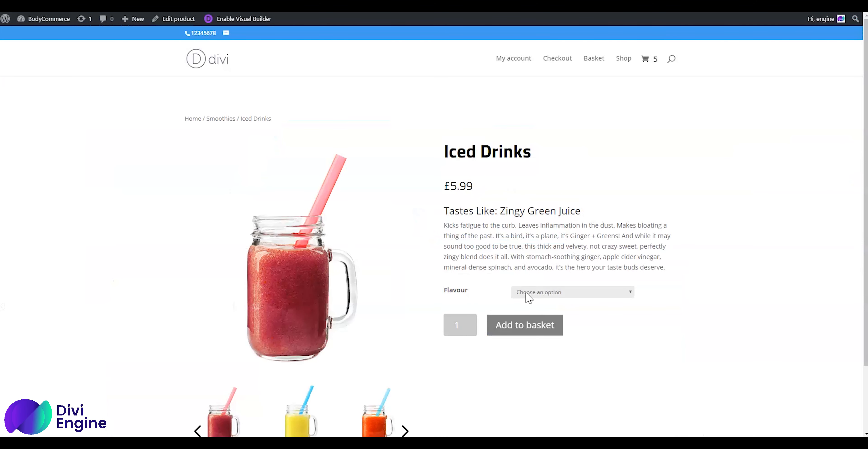
Check how the Flavour choices are presented below the short description on the Iced Drinks page
{"action": "left_click", "coordinate": [532, 295]}
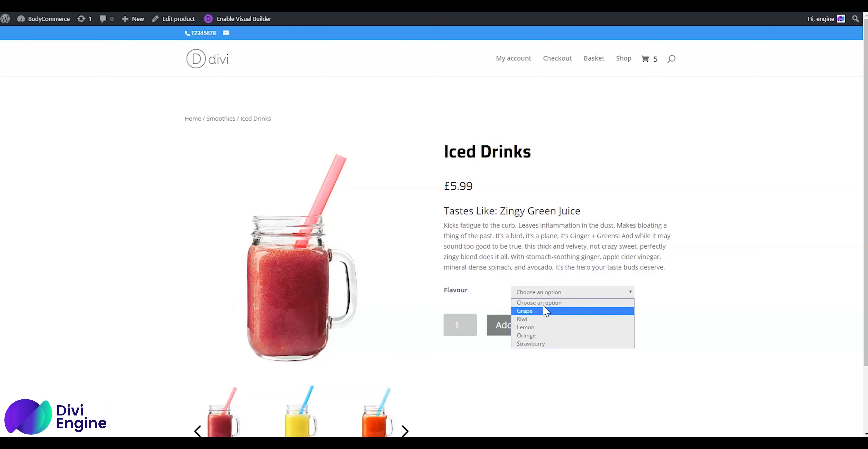
{"action": "left_click", "coordinate": [559, 264]}
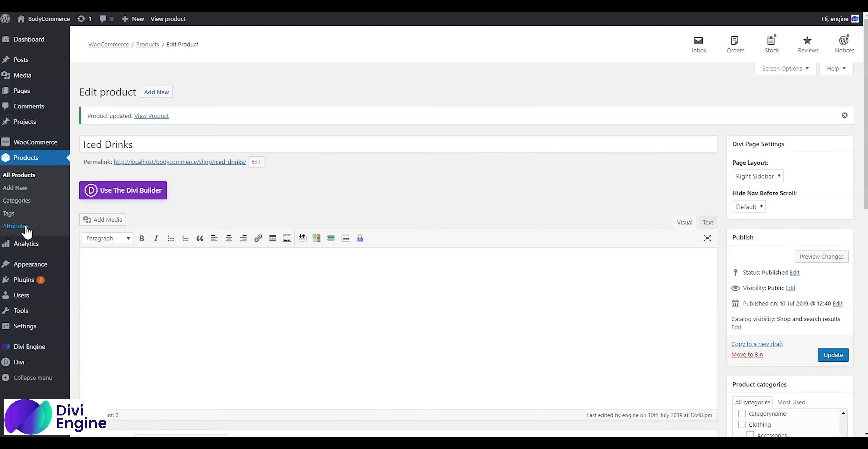
Edit the Flavour product attribute, set its type to Image and update it
{"action": "left_click", "coordinate": [26, 227]}
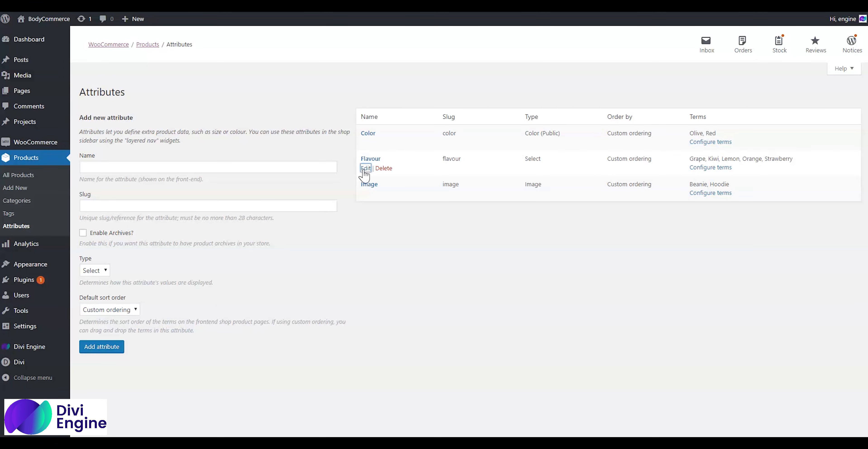
{"action": "left_click", "coordinate": [366, 168]}
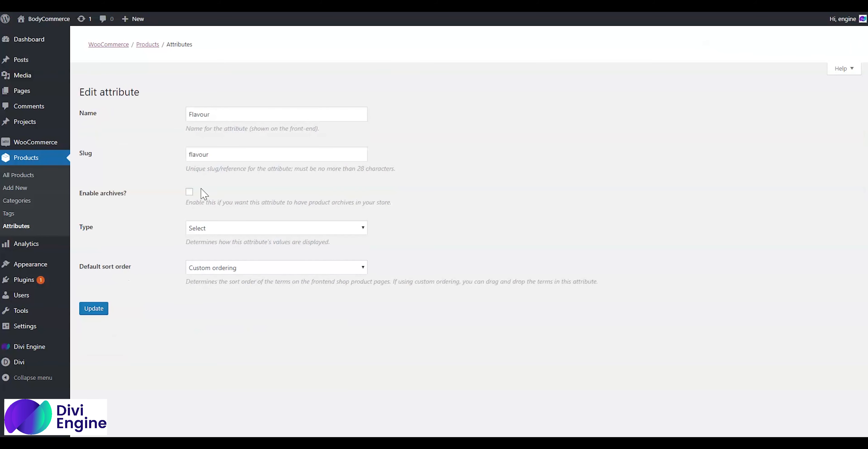
{"action": "left_click", "coordinate": [196, 231]}
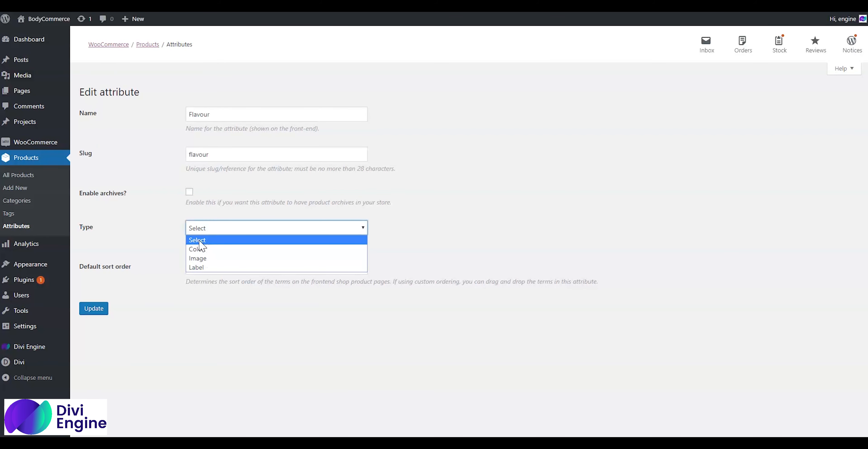
{"action": "left_click", "coordinate": [222, 258]}
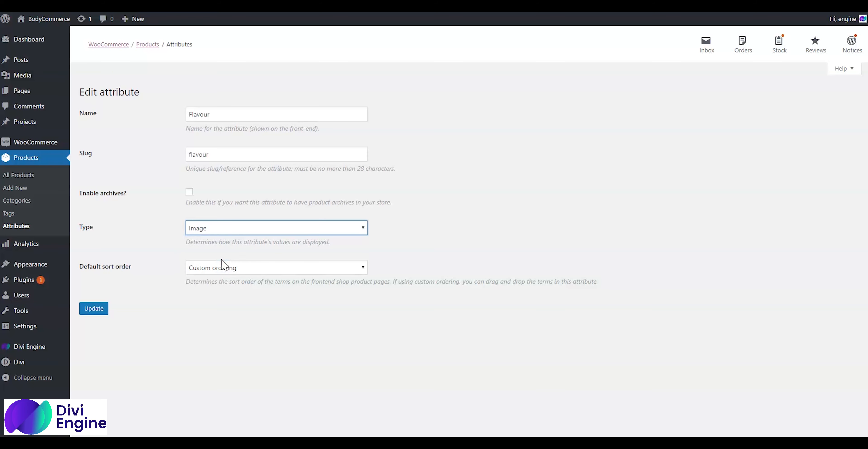
{"action": "left_click", "coordinate": [94, 313]}
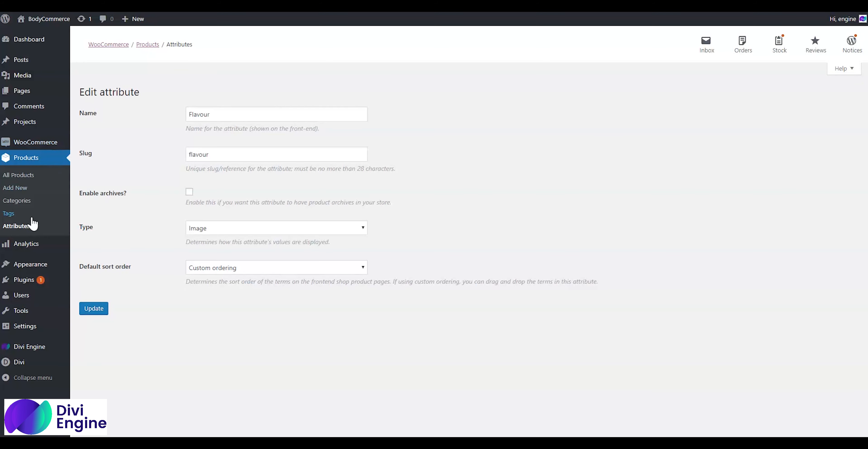
Open the Flavour attribute's terms and examine the images assigned to them and the image URL field for new terms
{"action": "left_click", "coordinate": [28, 227]}
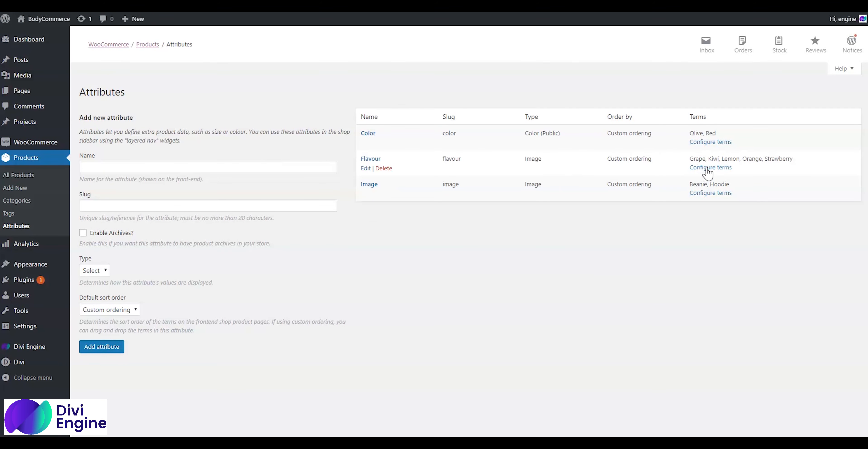
{"action": "left_click", "coordinate": [708, 168]}
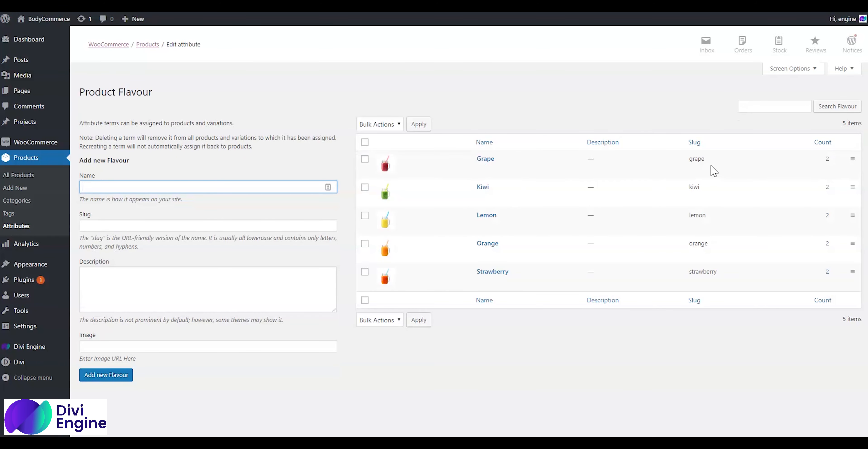
{"action": "left_click", "coordinate": [96, 346]}
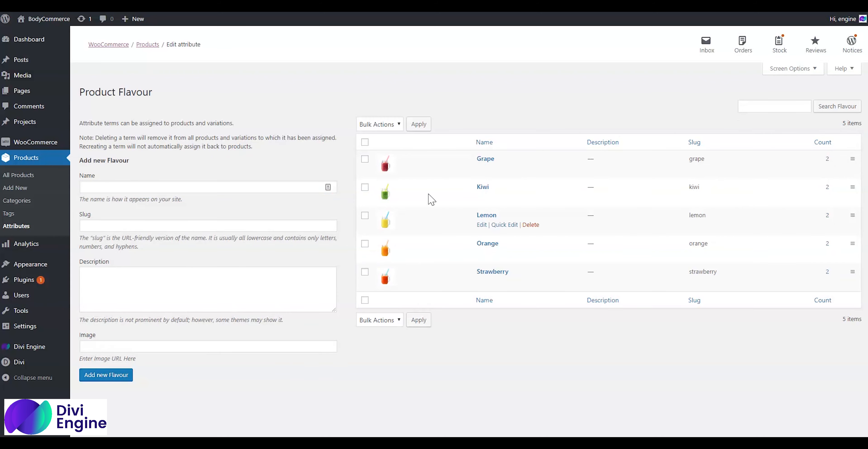
Reload the Iced Drinks product page and try each Flavour image swatch, finishing on Kiwi
{"action": "left_click", "coordinate": [482, 168]}
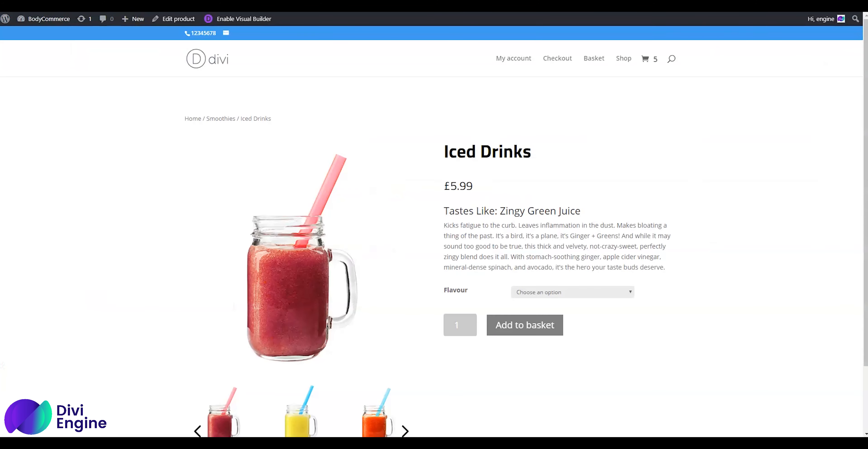
{"action": "right_click", "coordinate": [371, 83]}
{"action": "left_click", "coordinate": [401, 117]}
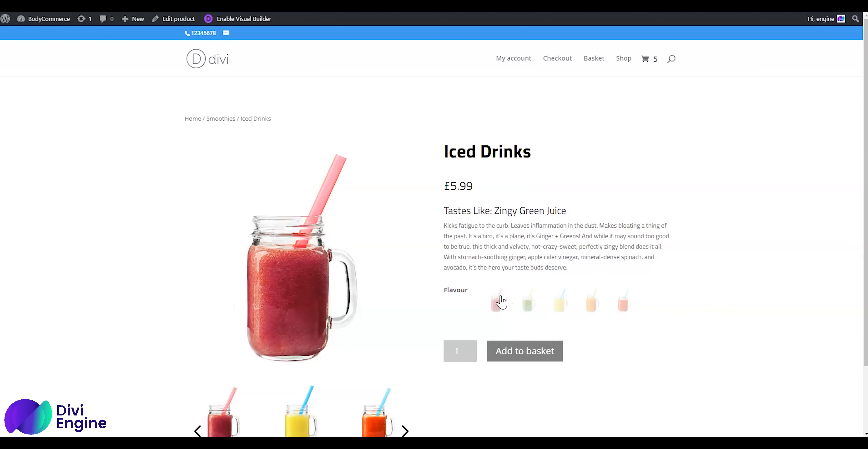
{"action": "left_click", "coordinate": [496, 303]}
{"action": "left_click", "coordinate": [531, 308]}
{"action": "left_click", "coordinate": [561, 307]}
{"action": "left_click", "coordinate": [592, 307]}
{"action": "left_click", "coordinate": [622, 307]}
{"action": "left_click", "coordinate": [535, 309]}
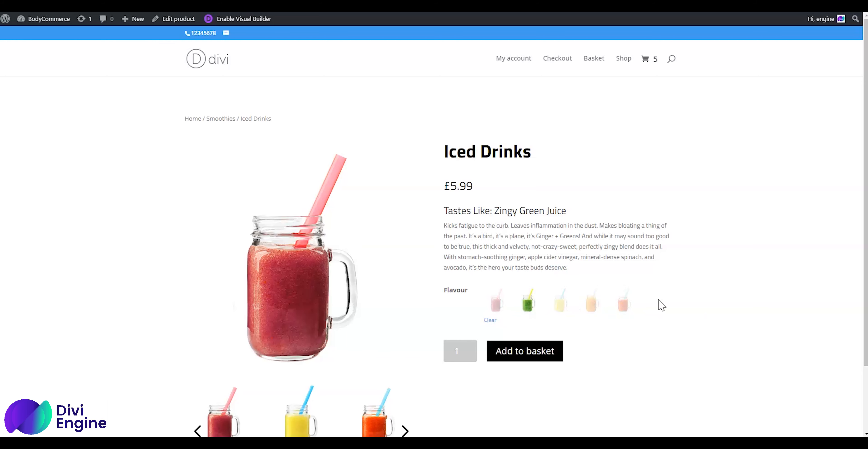
Reload the Iced Drinks page and open the product's editing page in a separate browser tab
{"action": "right_click", "coordinate": [626, 176]}
{"action": "left_click", "coordinate": [647, 203]}
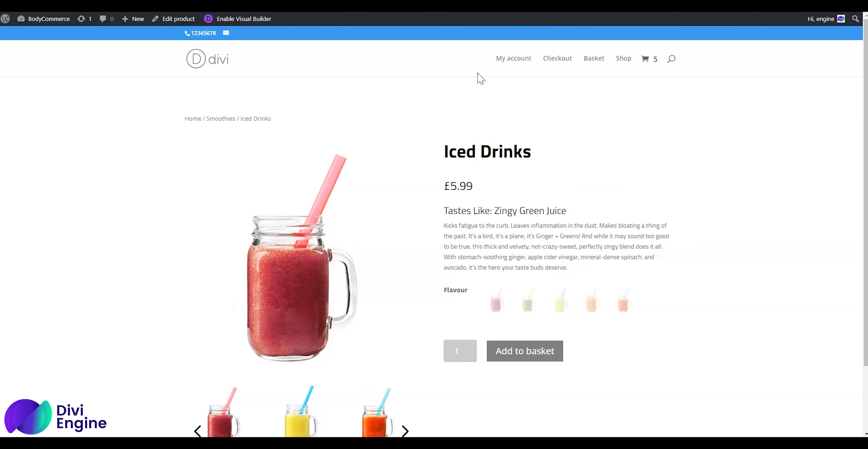
{"action": "right_click", "coordinate": [181, 19]}
{"action": "left_click", "coordinate": [202, 26]}
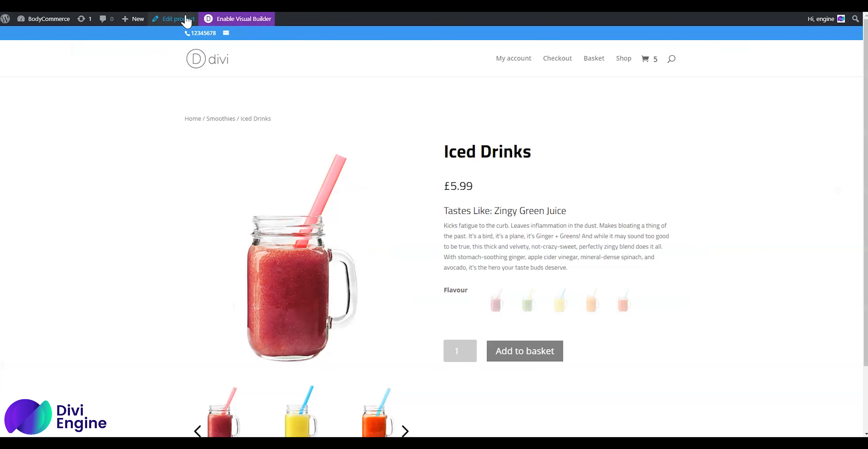
{"action": "right_click", "coordinate": [169, 19]}
{"action": "left_click", "coordinate": [186, 26]}
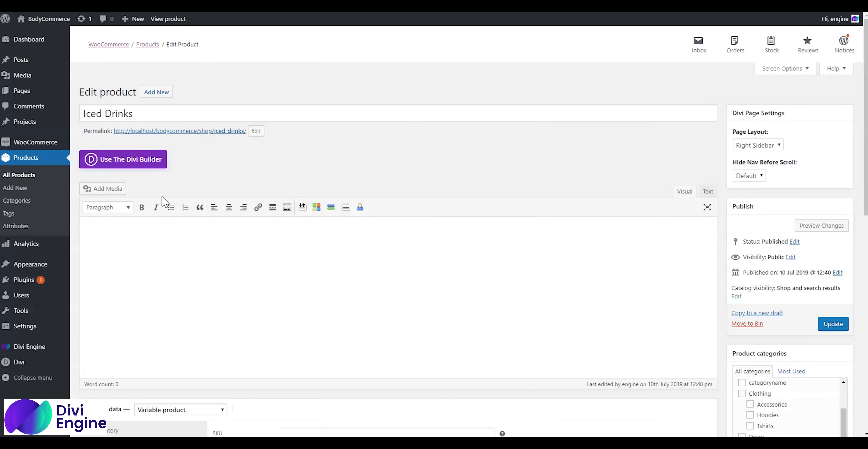
Set Grape as the default Flavour in the product's variations, save the variation changes and update the product
{"action": "scroll", "coordinate": [164, 201], "scroll_direction": "down", "scroll_amount": 6}
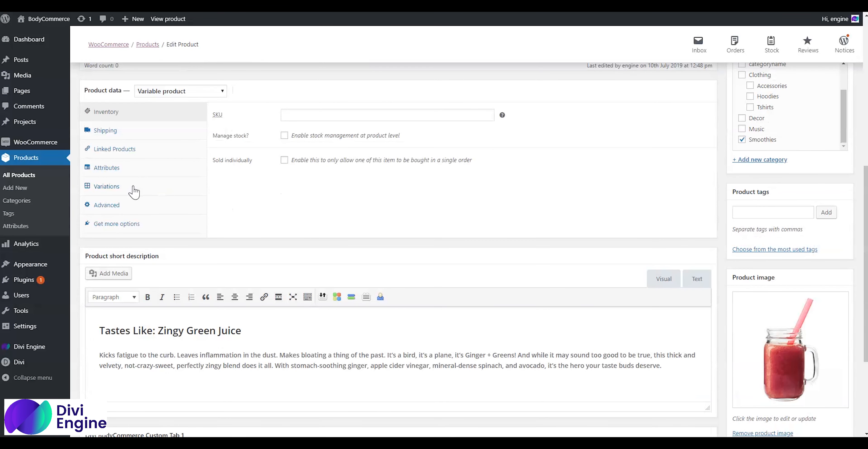
{"action": "left_click", "coordinate": [133, 188]}
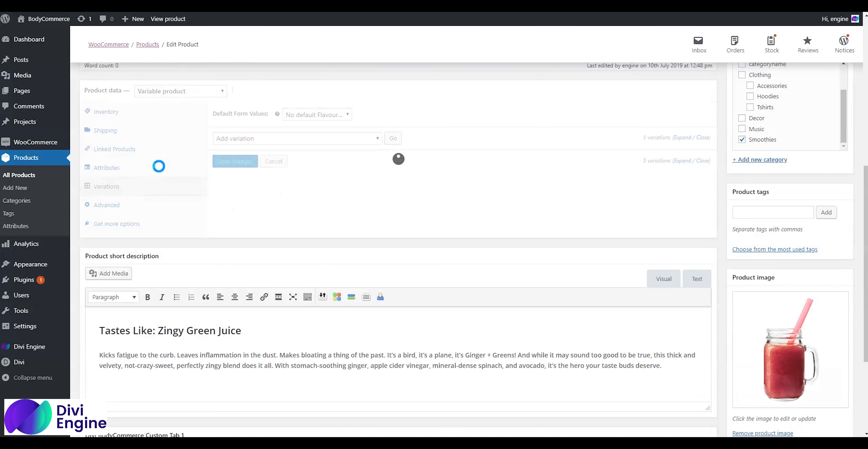
{"action": "left_click", "coordinate": [302, 167]}
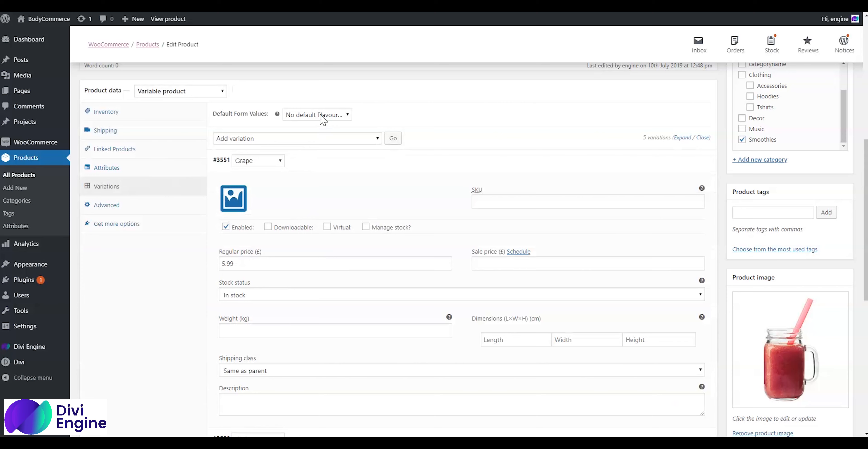
{"action": "left_click", "coordinate": [310, 167]}
{"action": "left_click", "coordinate": [315, 115]}
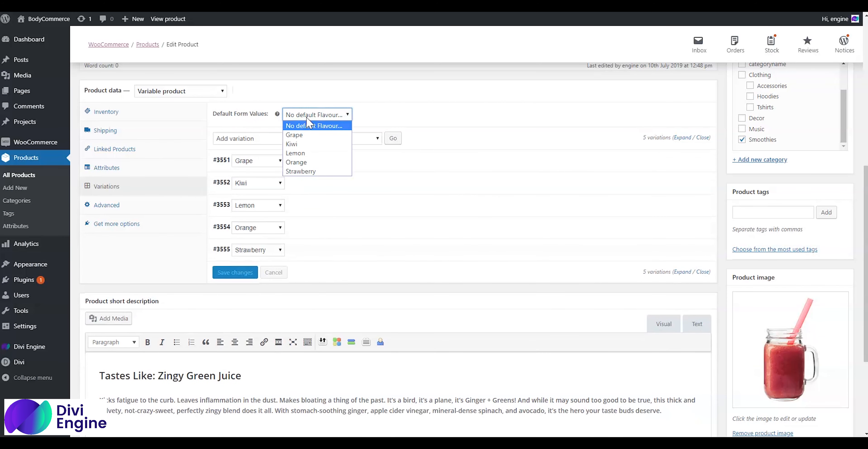
{"action": "left_click", "coordinate": [314, 136]}
{"action": "left_click", "coordinate": [235, 273]}
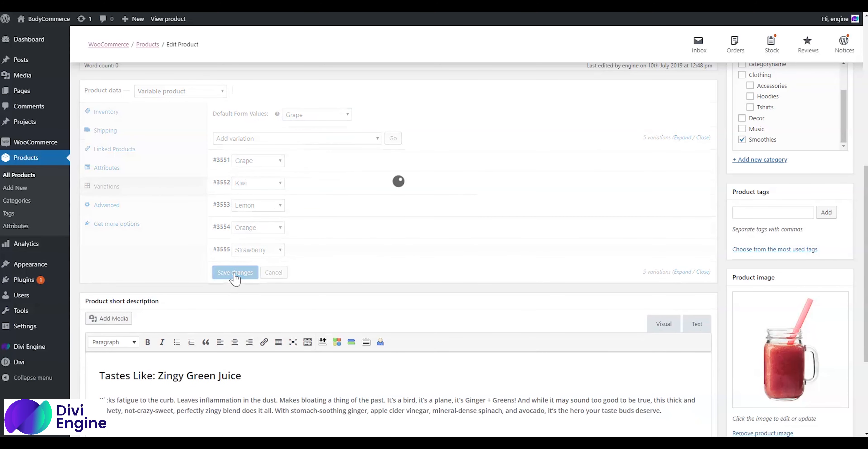
{"action": "scroll", "coordinate": [742, 170], "scroll_direction": "up", "scroll_amount": 4}
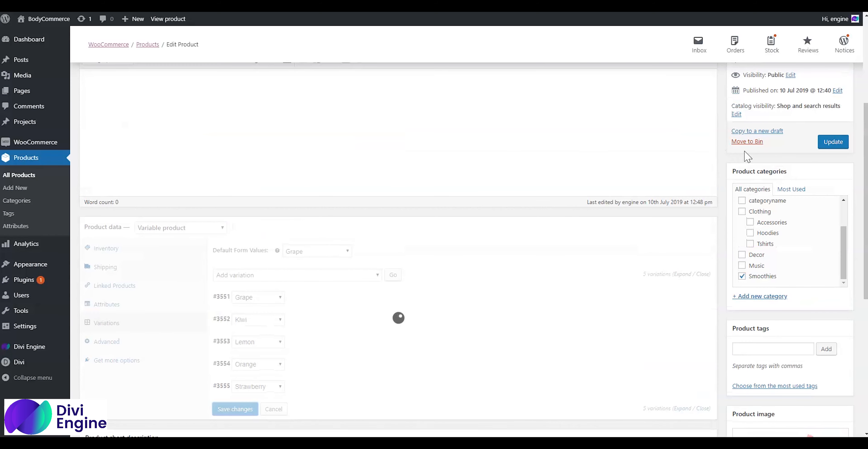
{"action": "left_click", "coordinate": [831, 145]}
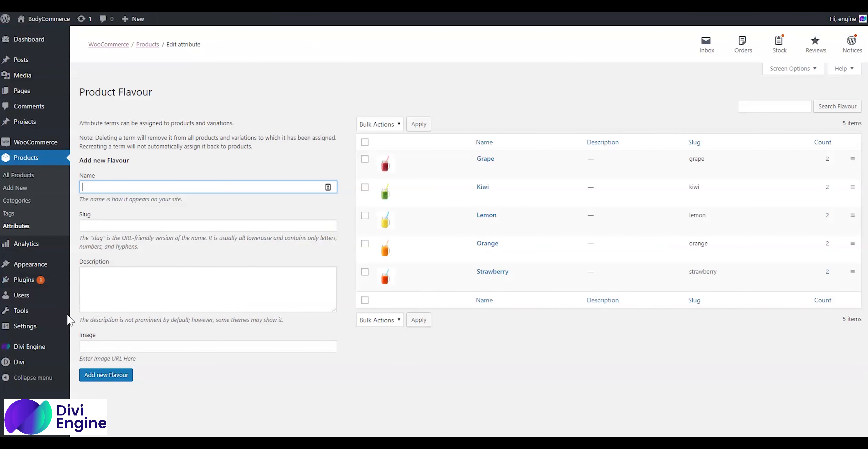
Enable the custom quantity field in the BodyCommerce Mods form field settings and save the changes
{"action": "mouse_move", "coordinate": [50, 351]}
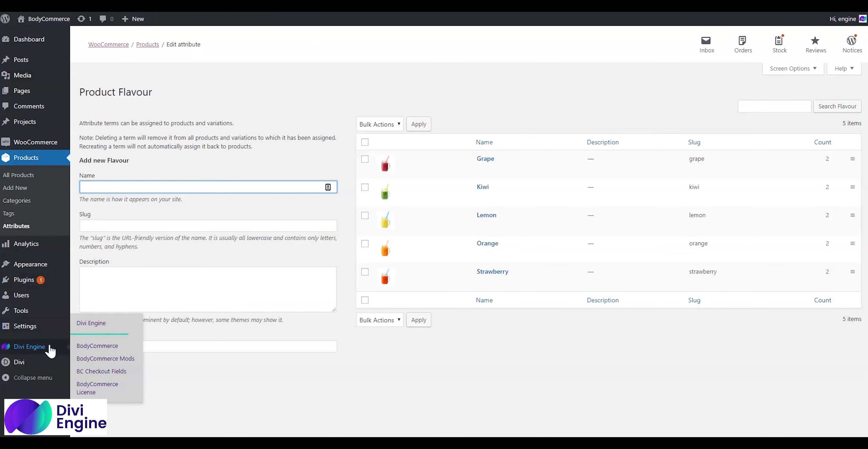
{"action": "left_click", "coordinate": [106, 361]}
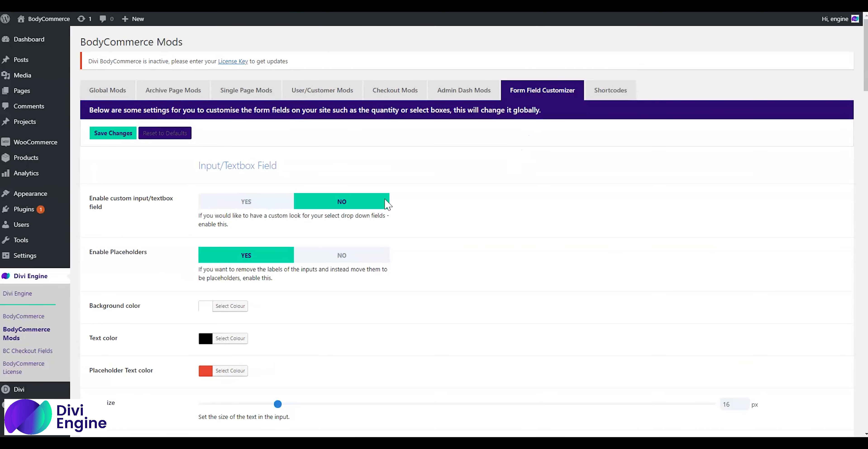
{"action": "scroll", "coordinate": [219, 180], "scroll_direction": "down", "scroll_amount": 15}
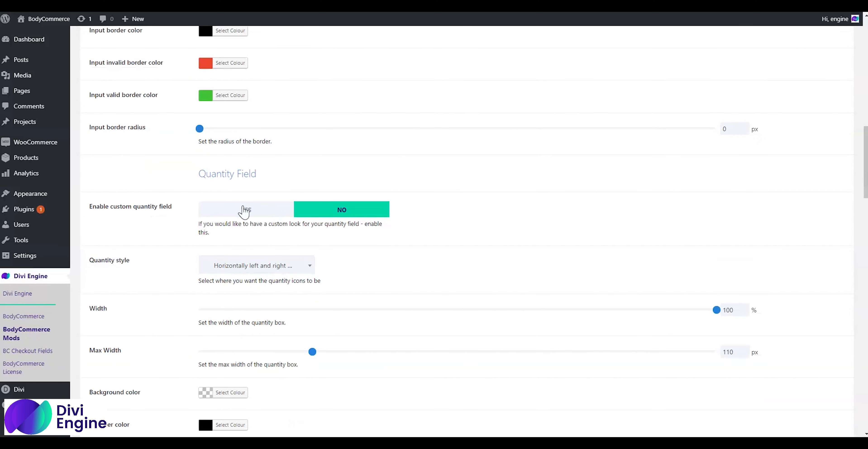
{"action": "left_click", "coordinate": [252, 212]}
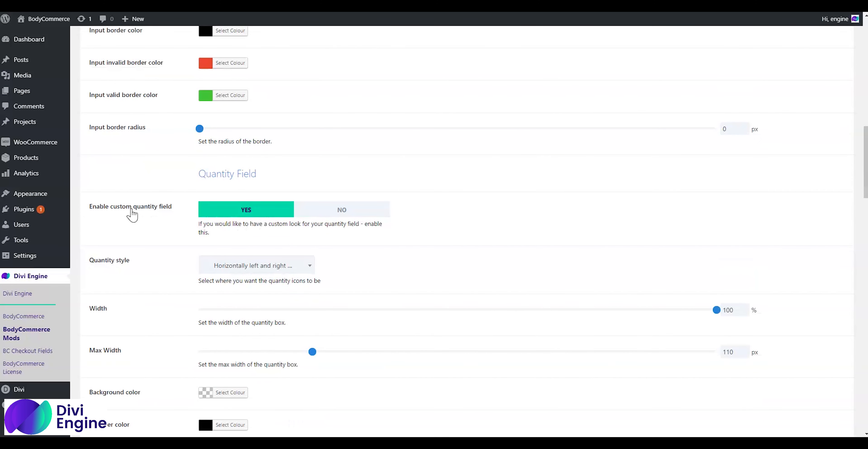
{"action": "scroll", "coordinate": [180, 207], "scroll_direction": "down", "scroll_amount": 3}
{"action": "scroll", "coordinate": [231, 174], "scroll_direction": "down", "scroll_amount": 20}
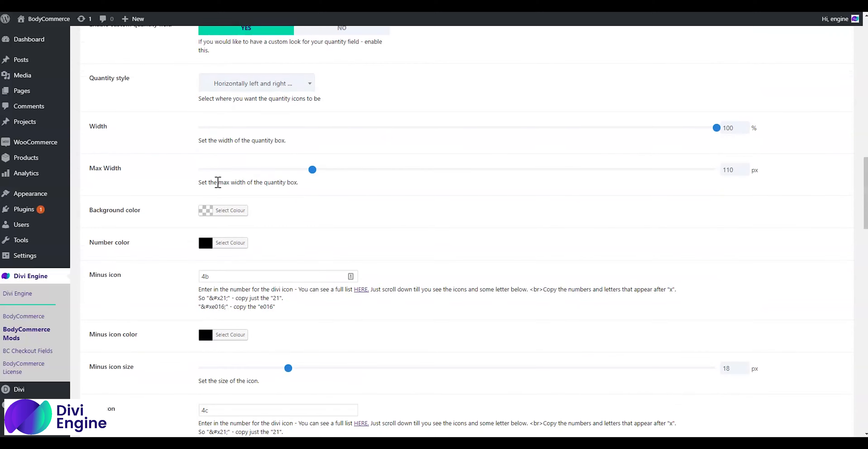
{"action": "scroll", "coordinate": [171, 268], "scroll_direction": "down", "scroll_amount": 15}
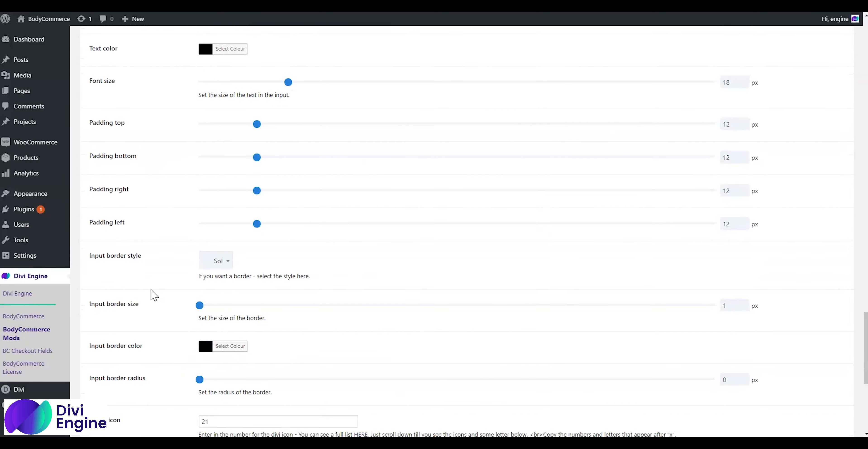
{"action": "left_click", "coordinate": [117, 387]}
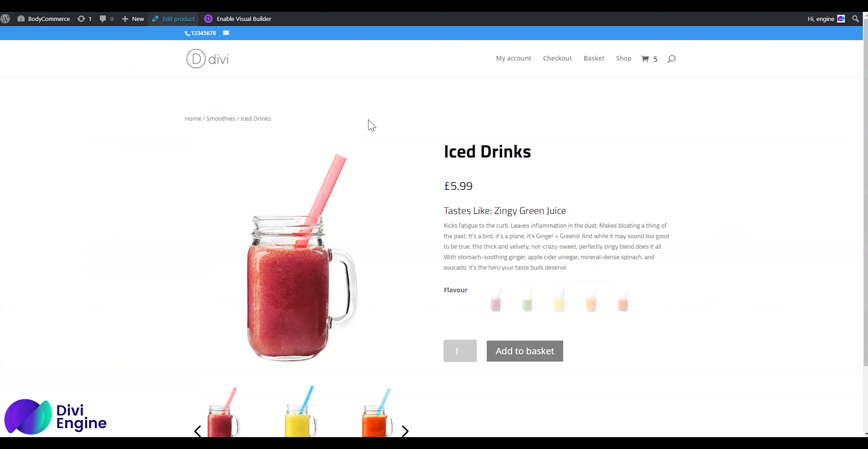
Reload the Iced Drinks page and try the quantity controls and the Strawberry and Kiwi swatches
{"action": "right_click", "coordinate": [388, 99]}
{"action": "left_click", "coordinate": [412, 125]}
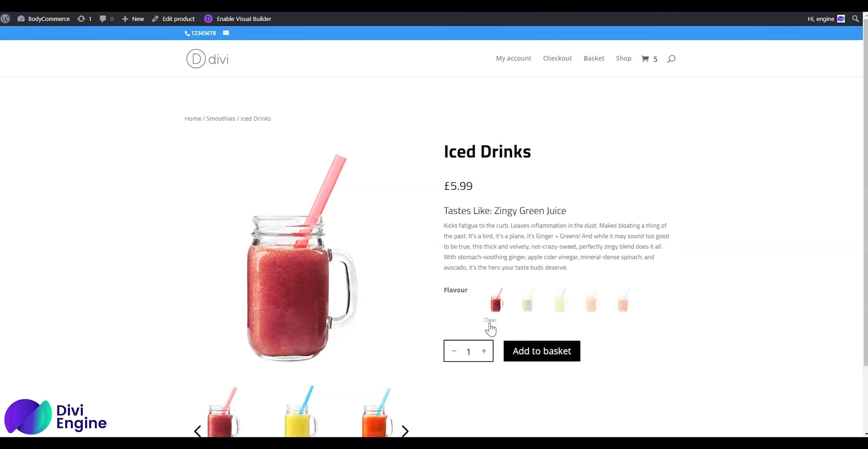
{"action": "left_click", "coordinate": [455, 352]}
{"action": "left_click", "coordinate": [485, 351]}
{"action": "left_click", "coordinate": [623, 305]}
{"action": "left_click", "coordinate": [534, 305]}
Advance the product gallery's thumbnails on the Iced Drinks page and review the whole page layout
{"action": "scroll", "coordinate": [427, 335], "scroll_direction": "down", "scroll_amount": 2}
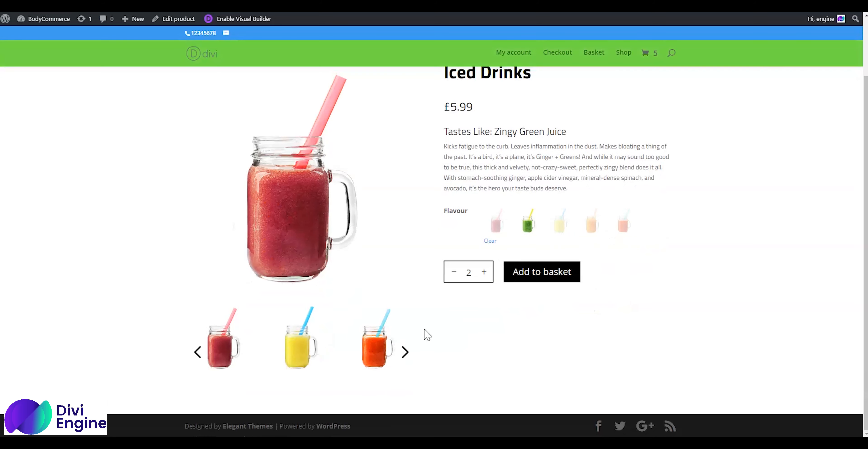
{"action": "left_click", "coordinate": [402, 355]}
{"action": "left_click", "coordinate": [402, 355]}
{"action": "scroll", "coordinate": [410, 350], "scroll_direction": "up", "scroll_amount": 2}
{"action": "scroll", "coordinate": [411, 348], "scroll_direction": "down", "scroll_amount": 1}
{"action": "scroll", "coordinate": [412, 355], "scroll_direction": "up", "scroll_amount": 1}
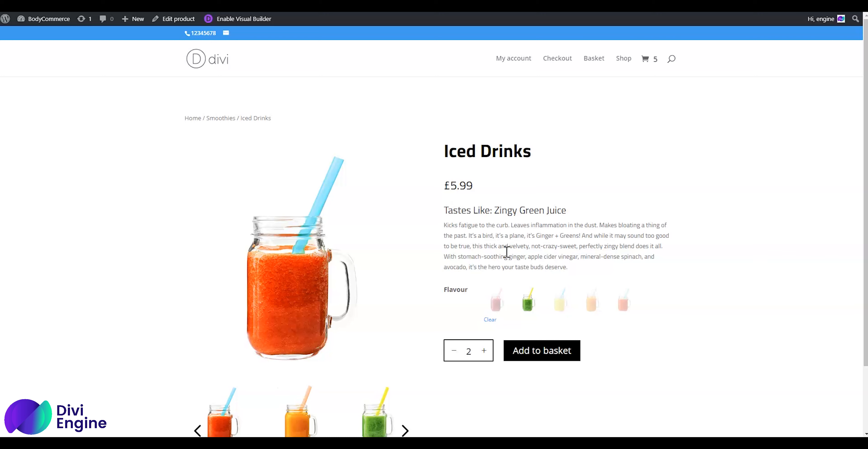
{"action": "scroll", "coordinate": [517, 274], "scroll_direction": "down", "scroll_amount": 2}
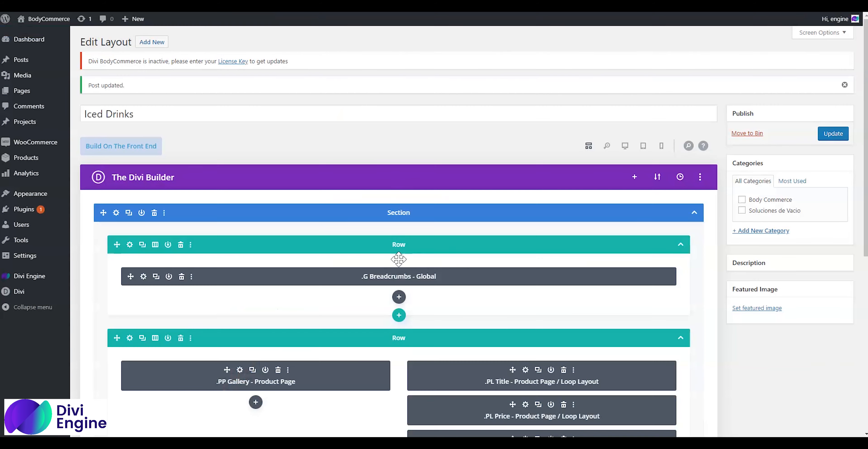
{"action": "scroll", "coordinate": [391, 267], "scroll_direction": "down", "scroll_amount": 9}
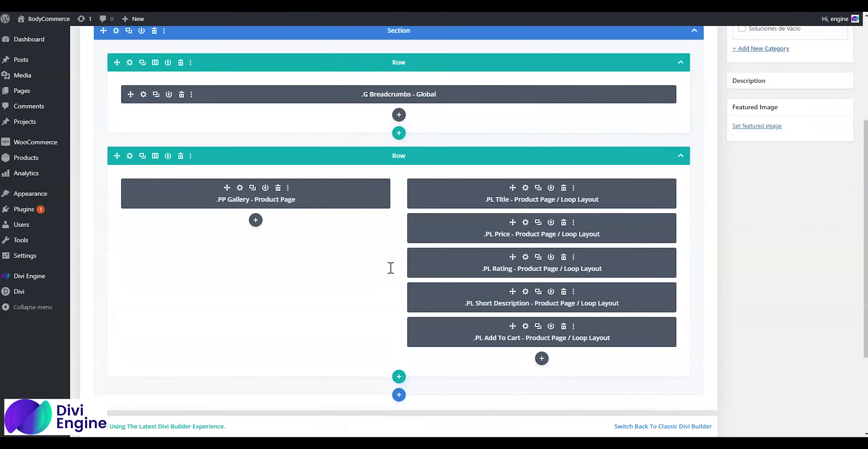
{"action": "left_click", "coordinate": [399, 247]}
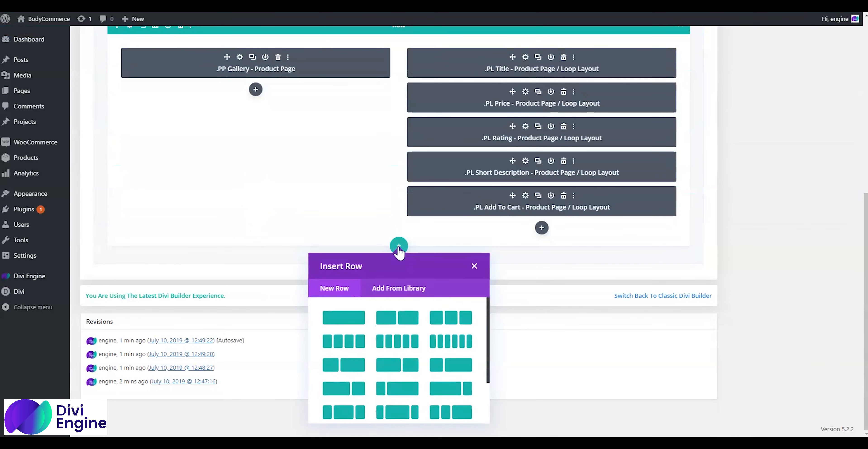
{"action": "left_click", "coordinate": [347, 322]}
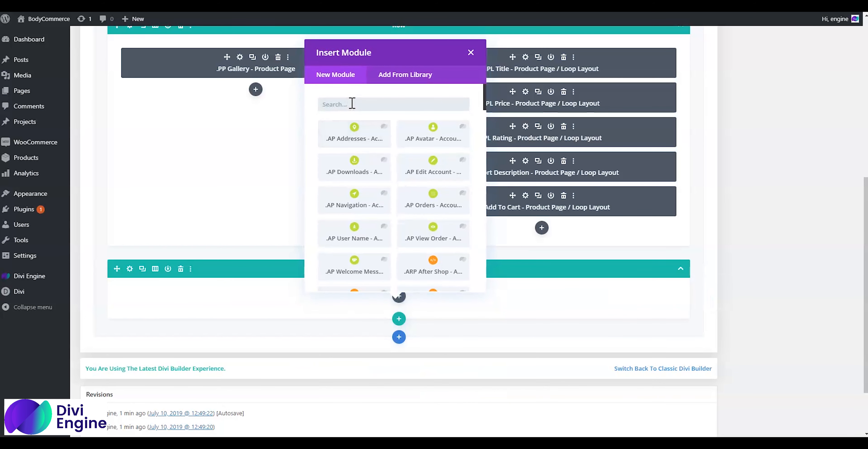
{"action": "type", "text": "d"}
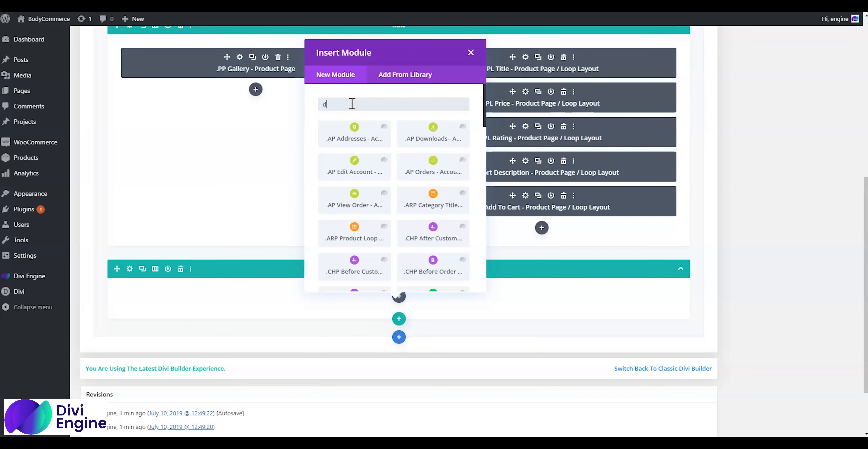
{"action": "type", "text": "i"}
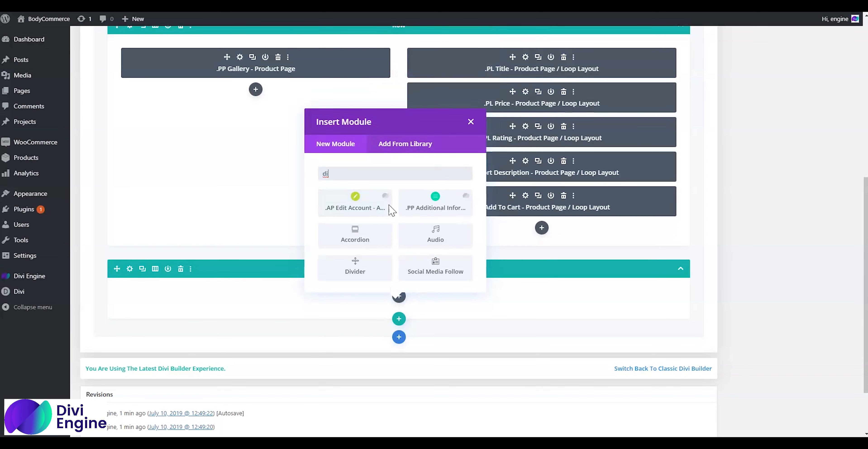
{"action": "left_click", "coordinate": [368, 261]}
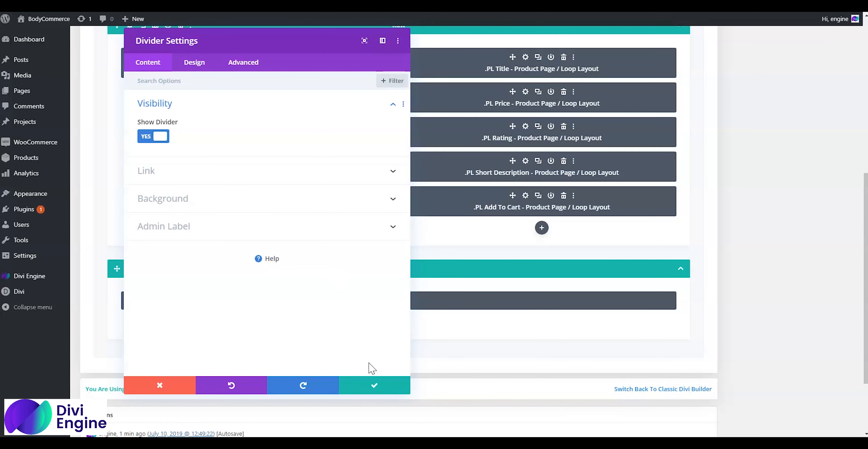
{"action": "left_click", "coordinate": [360, 391]}
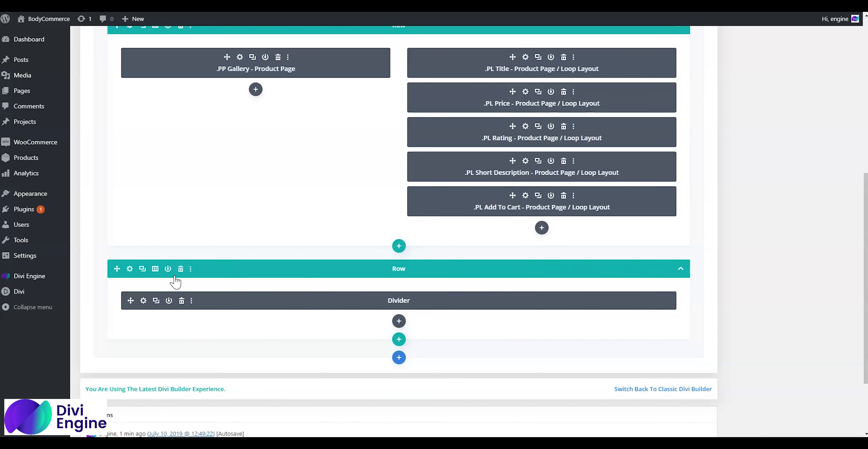
{"action": "left_click", "coordinate": [181, 269]}
Add a regular section with a single-column row below the product section and insert a Divider module with Show Divider turned off
{"action": "left_click", "coordinate": [398, 264]}
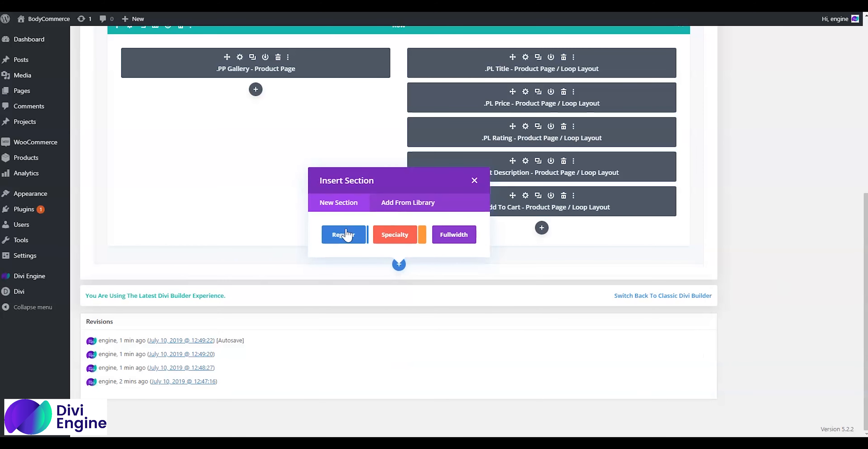
{"action": "left_click", "coordinate": [341, 234]}
{"action": "left_click", "coordinate": [358, 144]}
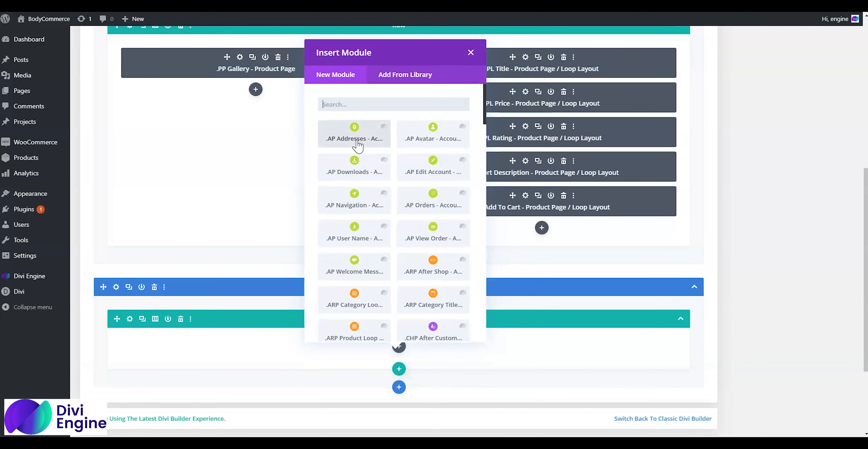
{"action": "type", "text": "di"}
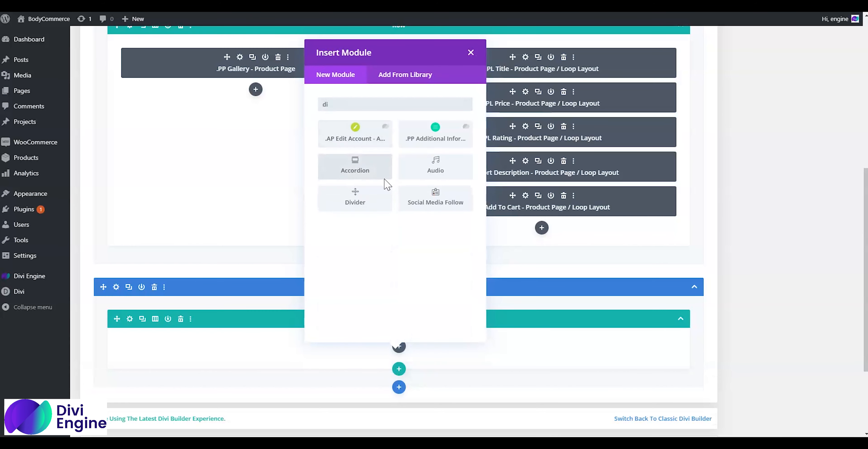
{"action": "left_click", "coordinate": [356, 212]}
{"action": "left_click", "coordinate": [154, 137]}
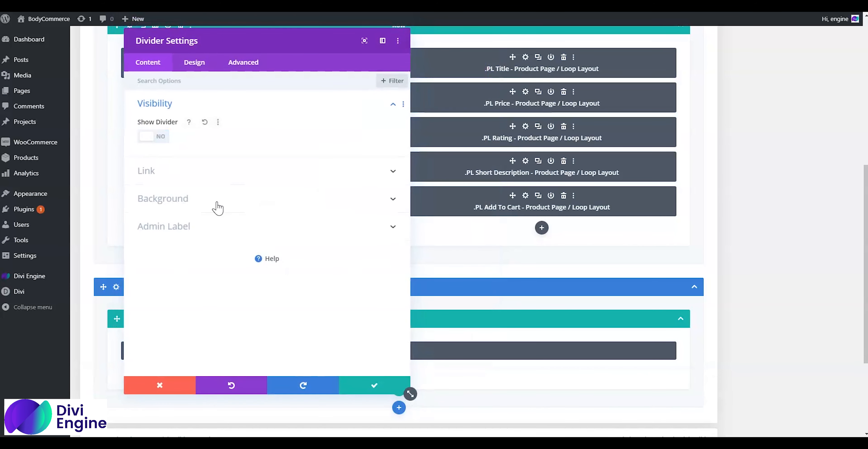
{"action": "left_click", "coordinate": [365, 392]}
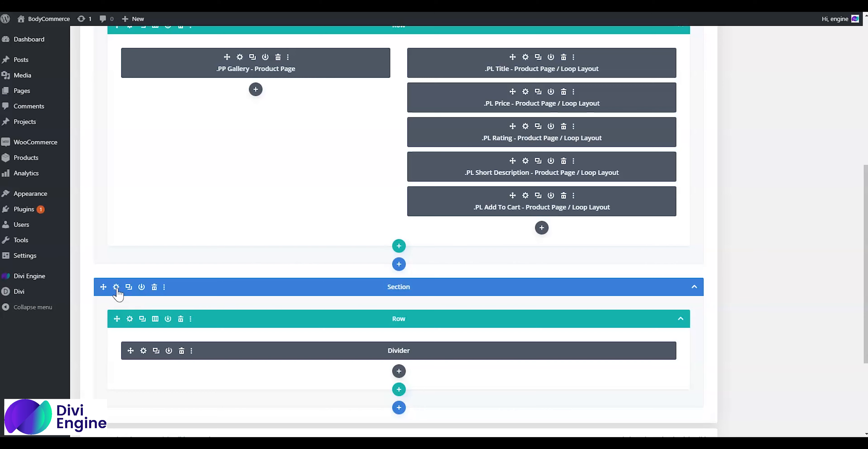
Set the new section's background image to fruit-seemless-bg.jpg from the media library
{"action": "left_click", "coordinate": [116, 286]}
{"action": "left_click", "coordinate": [204, 135]}
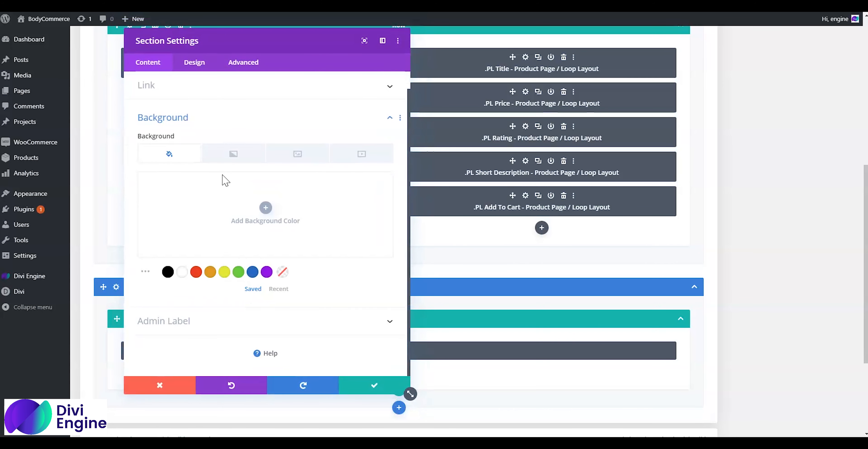
{"action": "left_click", "coordinate": [277, 154]}
{"action": "left_click", "coordinate": [265, 207]}
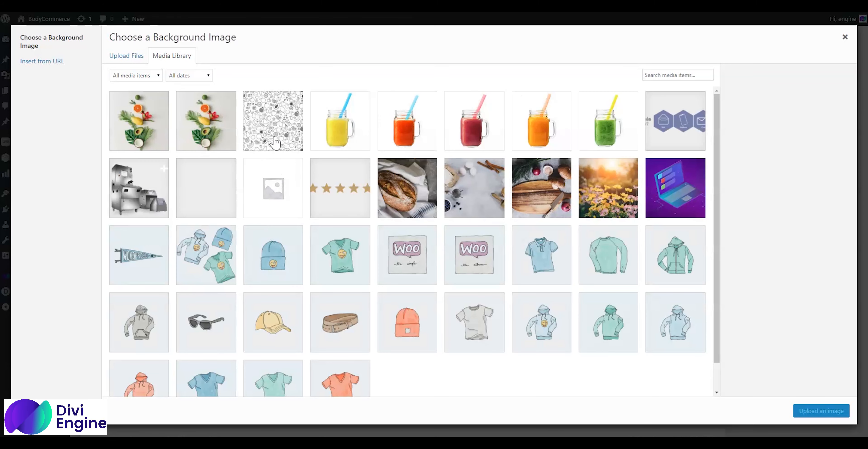
{"action": "left_click", "coordinate": [258, 109]}
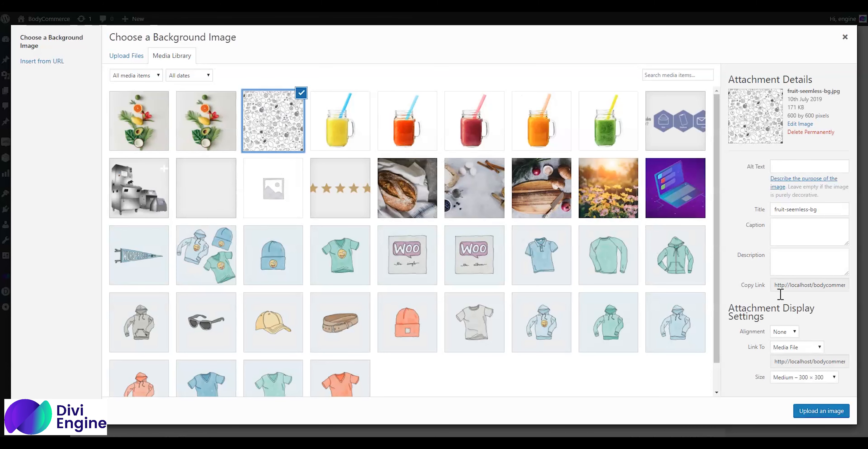
{"action": "left_click", "coordinate": [819, 411]}
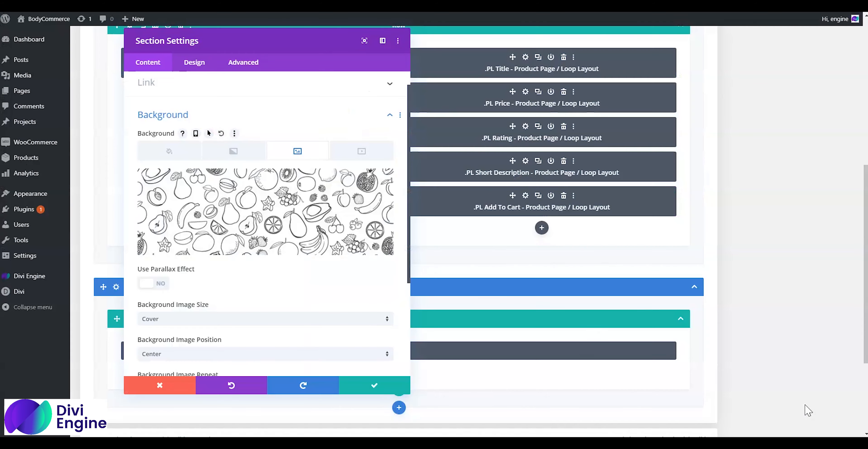
Set the section's background image size to Actual Size, position to Top Left and repeat to Repeat, and save the settings
{"action": "scroll", "coordinate": [269, 224], "scroll_direction": "down", "scroll_amount": 3}
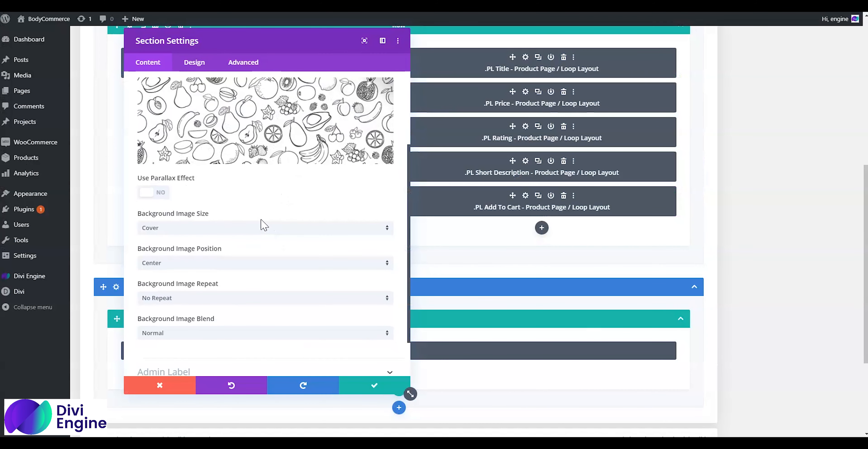
{"action": "left_click", "coordinate": [185, 233]}
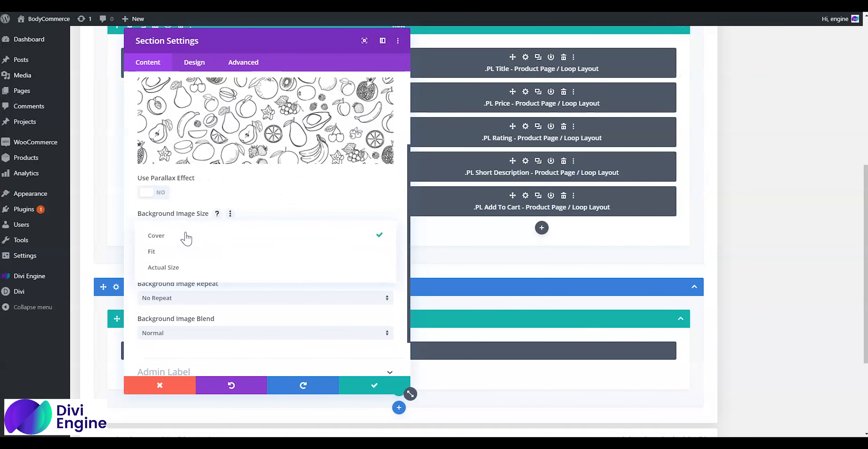
{"action": "left_click", "coordinate": [197, 267]}
{"action": "left_click", "coordinate": [193, 267]}
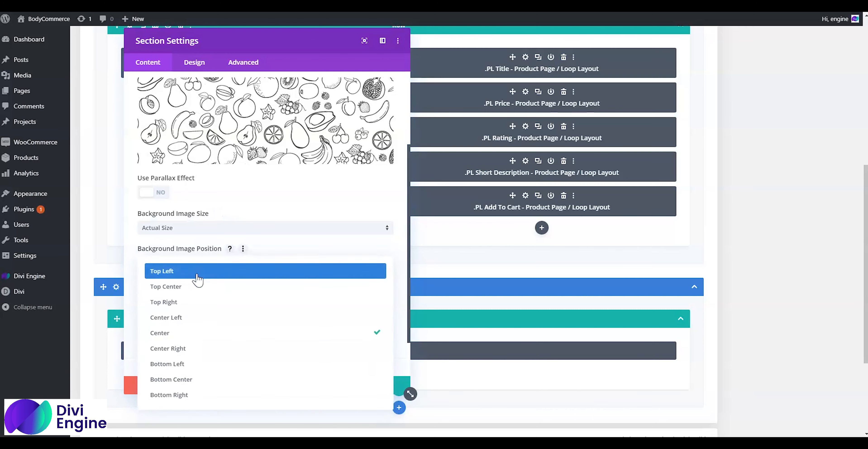
{"action": "left_click", "coordinate": [201, 272]}
{"action": "left_click", "coordinate": [203, 304]}
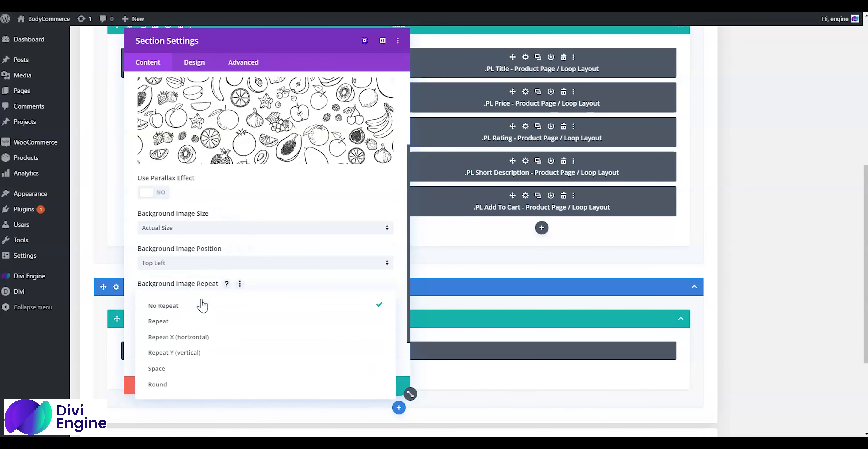
{"action": "left_click", "coordinate": [204, 322]}
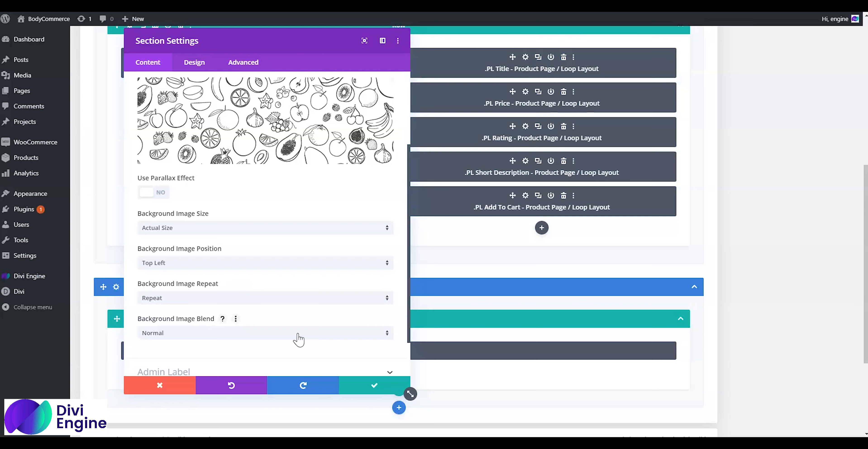
{"action": "left_click", "coordinate": [365, 387]}
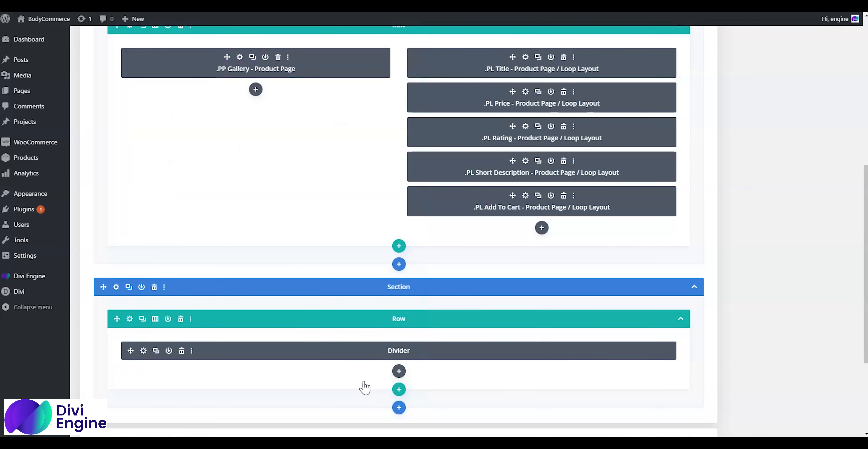
Switch the builder to desktop view and check the patterned divider section below the product
{"action": "scroll", "coordinate": [616, 216], "scroll_direction": "up", "scroll_amount": 10}
{"action": "left_click", "coordinate": [625, 147]}
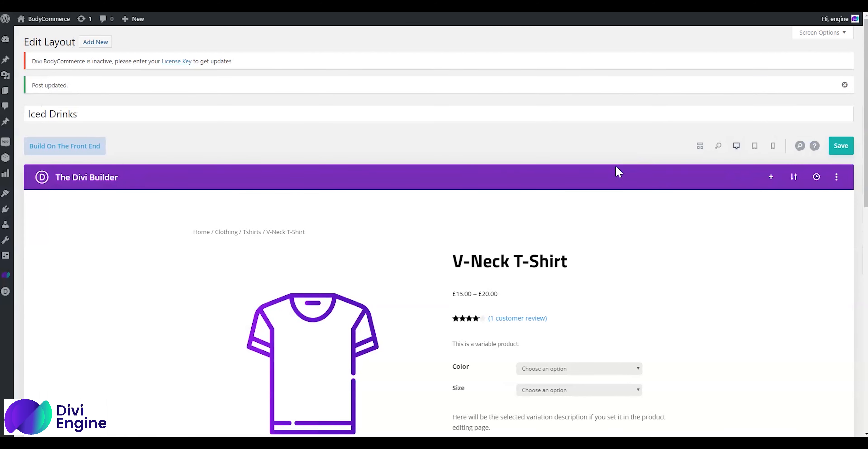
{"action": "scroll", "coordinate": [617, 170], "scroll_direction": "down", "scroll_amount": 15}
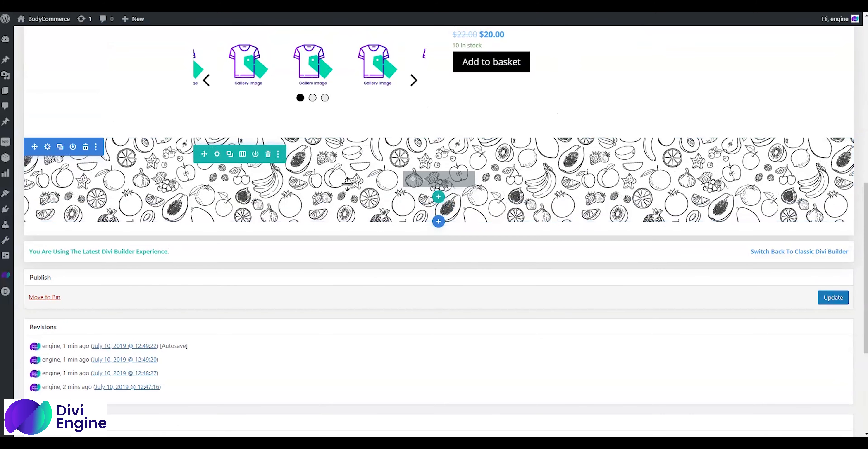
Set the patterned section's top and bottom padding to 0px and save the section settings
{"action": "left_click", "coordinate": [48, 147]}
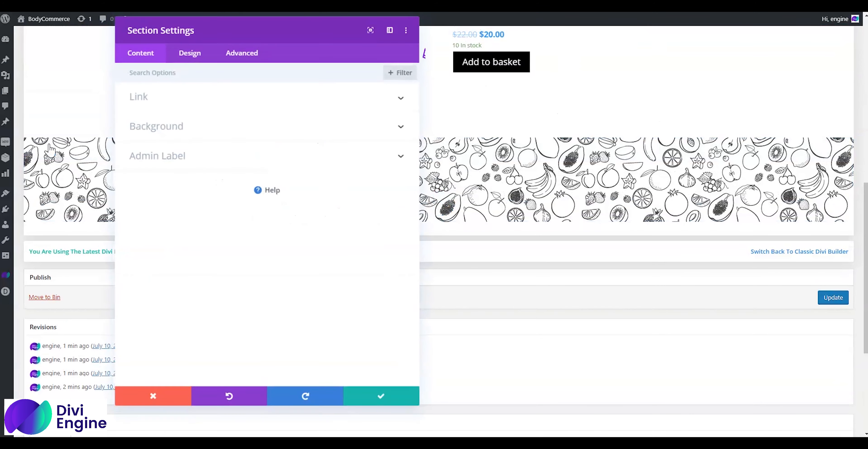
{"action": "left_click", "coordinate": [194, 62]}
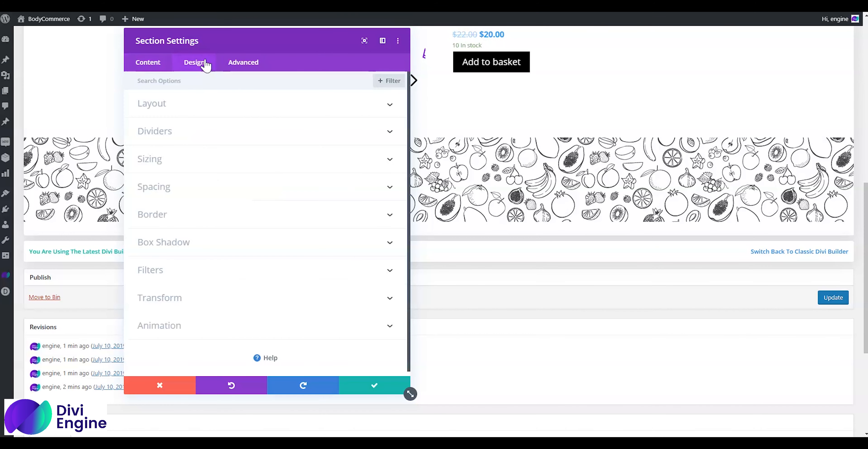
{"action": "left_click", "coordinate": [168, 168]}
{"action": "left_click", "coordinate": [190, 87]}
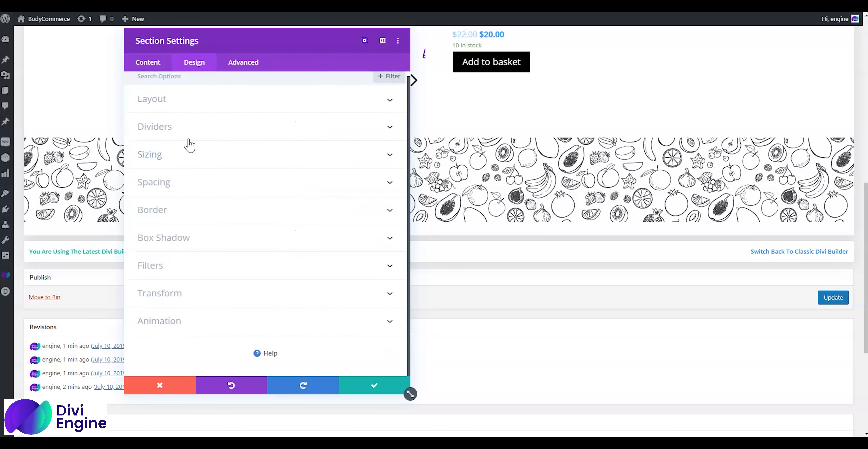
{"action": "left_click", "coordinate": [192, 183]}
{"action": "left_click", "coordinate": [166, 166]}
{"action": "type", "text": "0"}
{"action": "left_click", "coordinate": [226, 166]}
{"action": "type", "text": "0"}
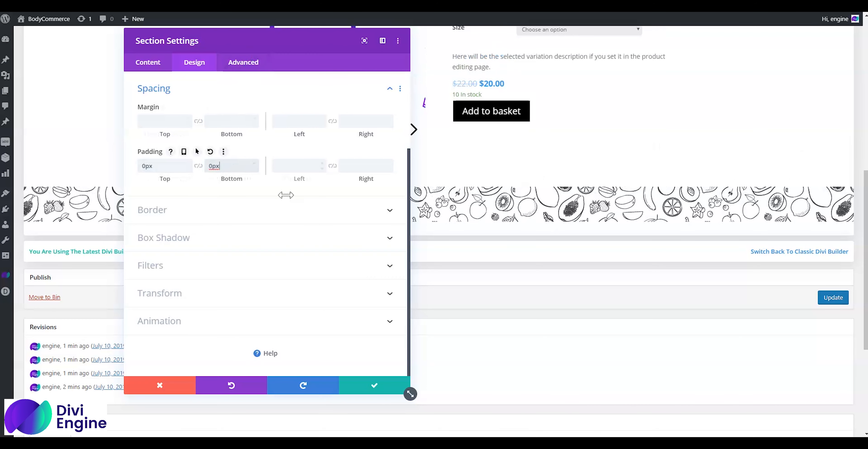
{"action": "left_click_drag", "start_coordinate": [246, 39], "coordinate": [284, 58]}
{"action": "left_click", "coordinate": [387, 402]}
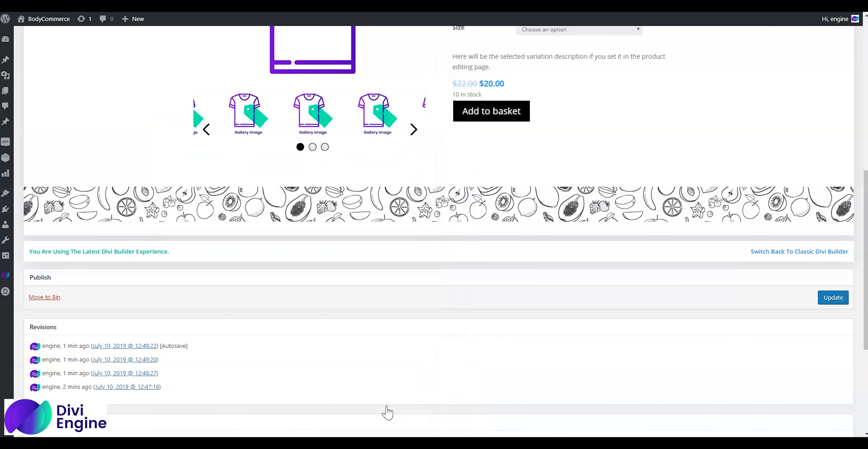
Return the builder to wireframe view and go to the divider section
{"action": "scroll", "coordinate": [385, 337], "scroll_direction": "up", "scroll_amount": 10}
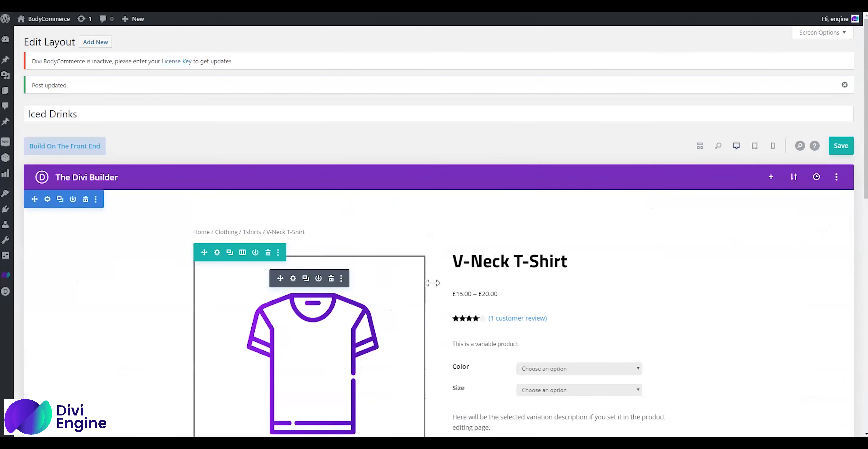
{"action": "left_click", "coordinate": [700, 146]}
{"action": "scroll", "coordinate": [408, 230], "scroll_direction": "down", "scroll_amount": 6}
{"action": "scroll", "coordinate": [408, 229], "scroll_direction": "down", "scroll_amount": 5}
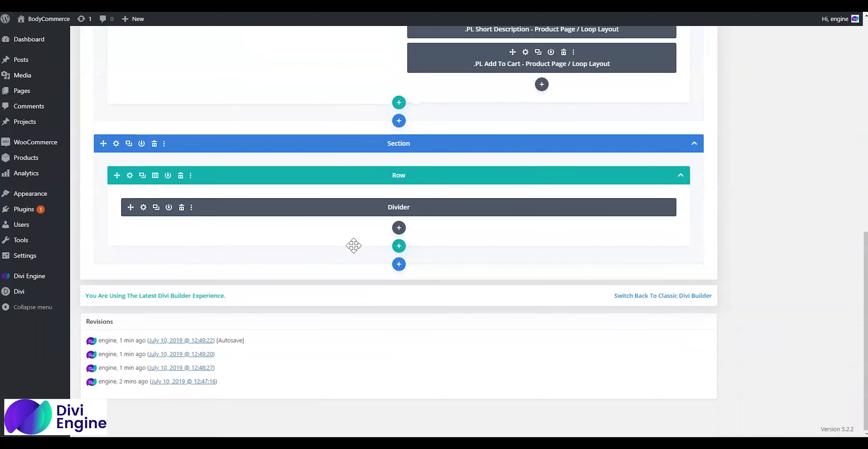
{"action": "left_click", "coordinate": [399, 247]}
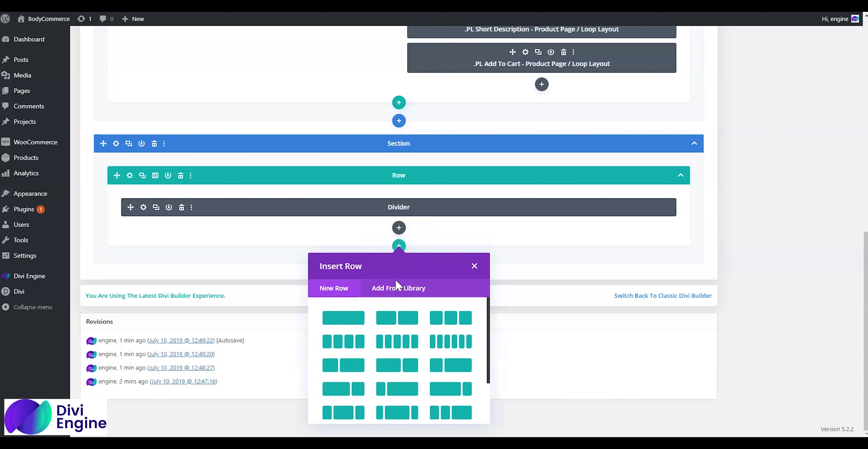
{"action": "left_click", "coordinate": [391, 322]}
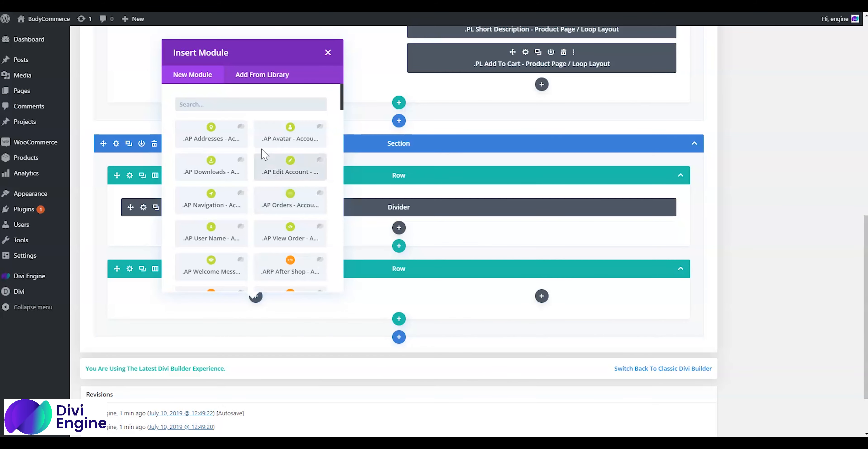
{"action": "left_click", "coordinate": [328, 53]}
{"action": "left_click", "coordinate": [180, 269]}
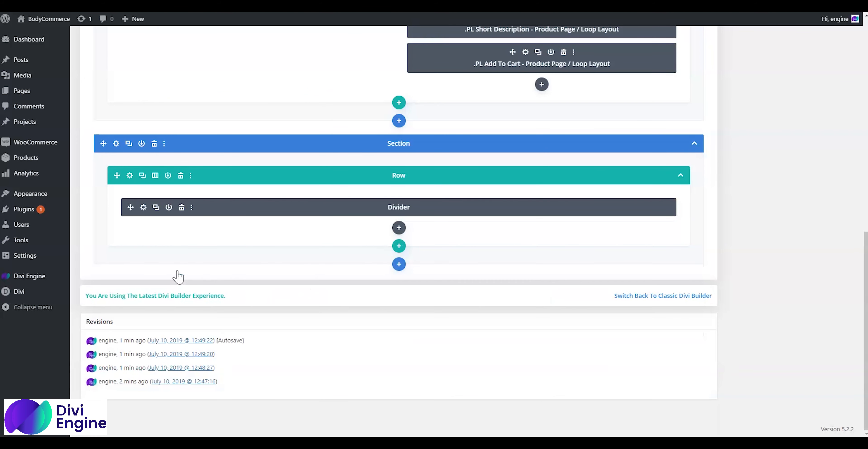
Add a regular section below the divider section with a single-column row containing the .PP Product Content module
{"action": "scroll", "coordinate": [335, 176], "scroll_direction": "up", "scroll_amount": 5}
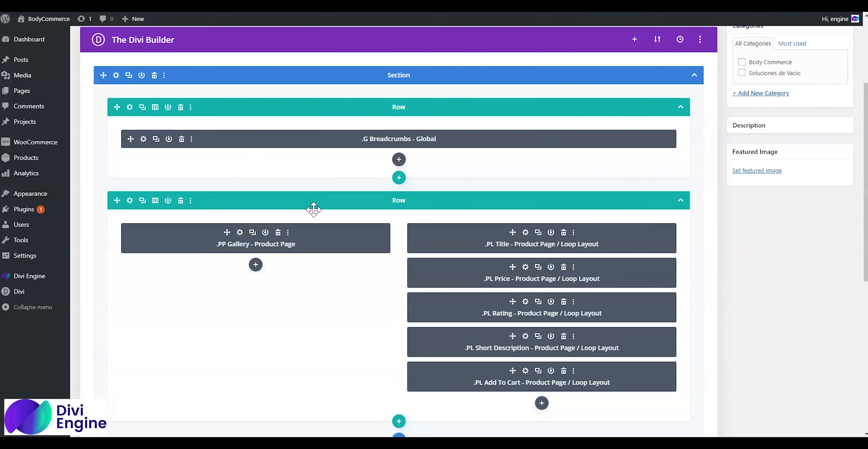
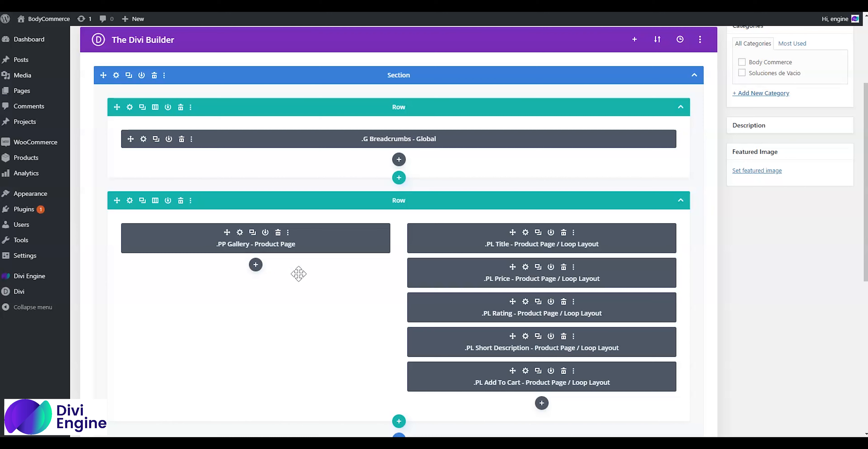
{"action": "scroll", "coordinate": [236, 290], "scroll_direction": "down", "scroll_amount": 3}
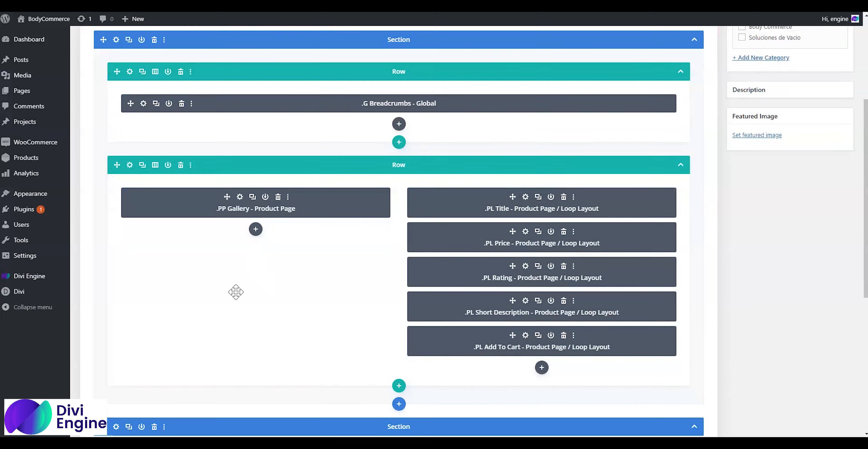
{"action": "scroll", "coordinate": [236, 293], "scroll_direction": "down", "scroll_amount": 7}
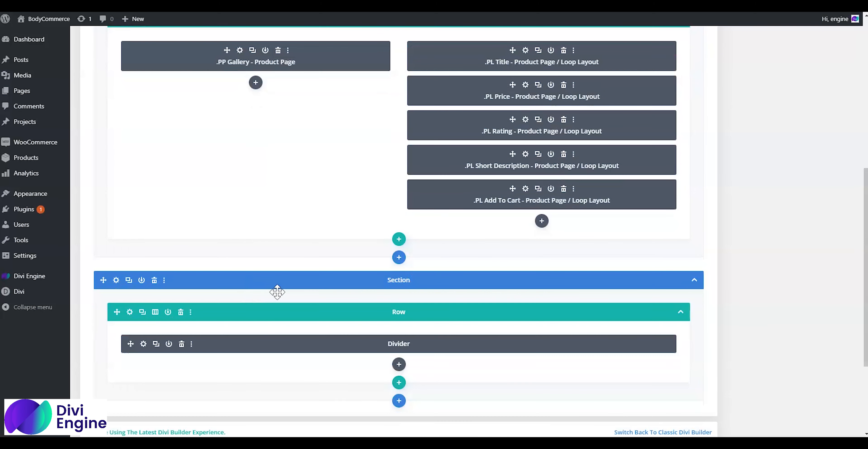
{"action": "left_click", "coordinate": [400, 264]}
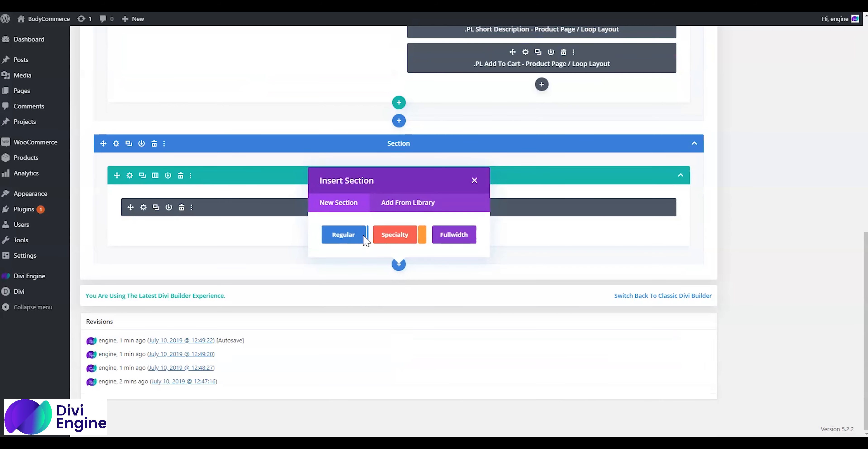
{"action": "left_click", "coordinate": [351, 238]}
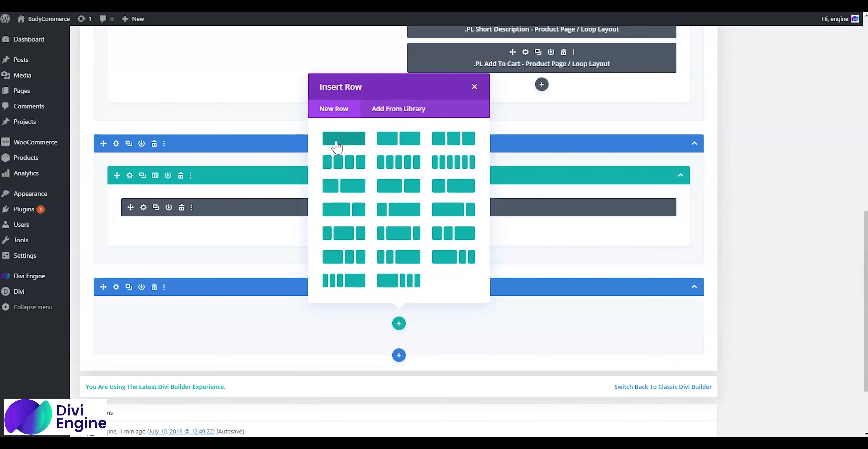
{"action": "left_click", "coordinate": [336, 141]}
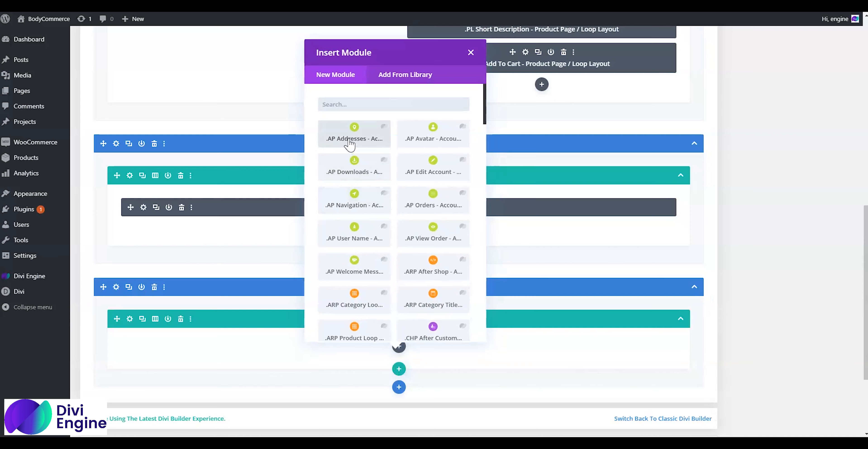
{"action": "type", "text": "con"}
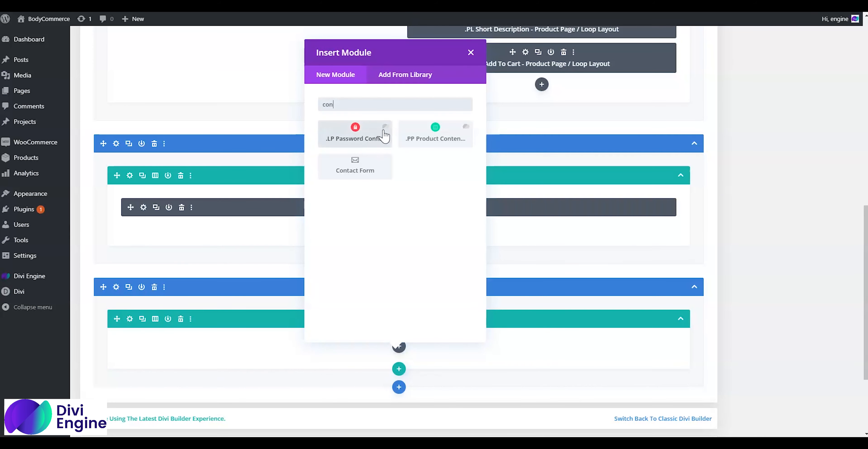
{"action": "left_click", "coordinate": [429, 149]}
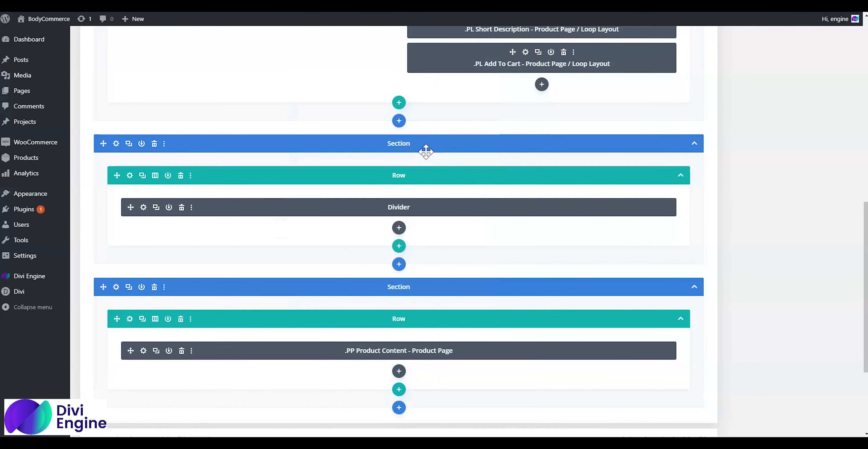
{"action": "left_click", "coordinate": [380, 404]}
Update the Iced Drinks layout and reload the product page to check the area below the gallery
{"action": "scroll", "coordinate": [591, 281], "scroll_direction": "up", "scroll_amount": 12}
{"action": "left_click", "coordinate": [832, 132]}
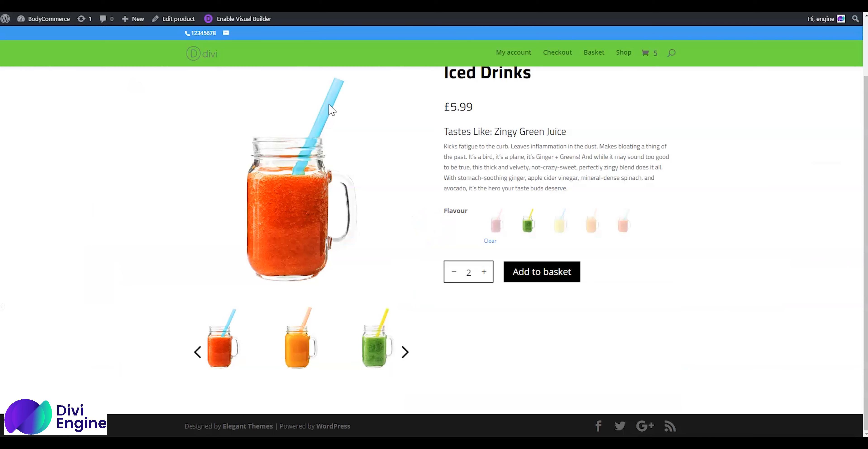
{"action": "right_click", "coordinate": [152, 129]}
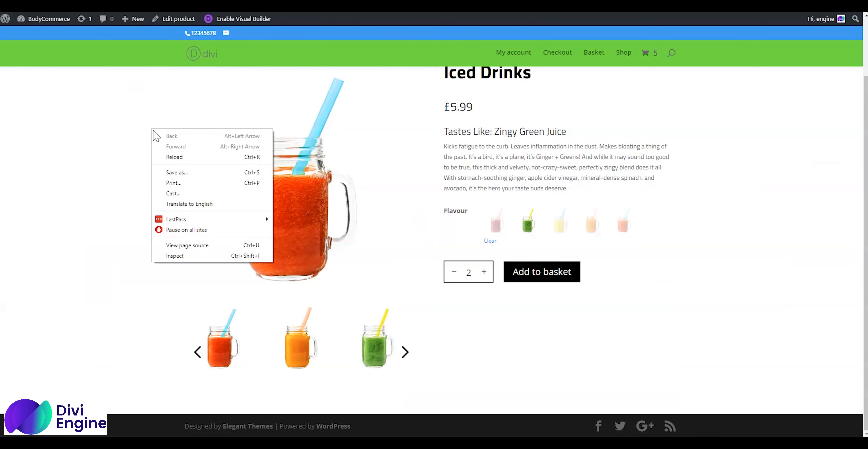
{"action": "left_click", "coordinate": [185, 156]}
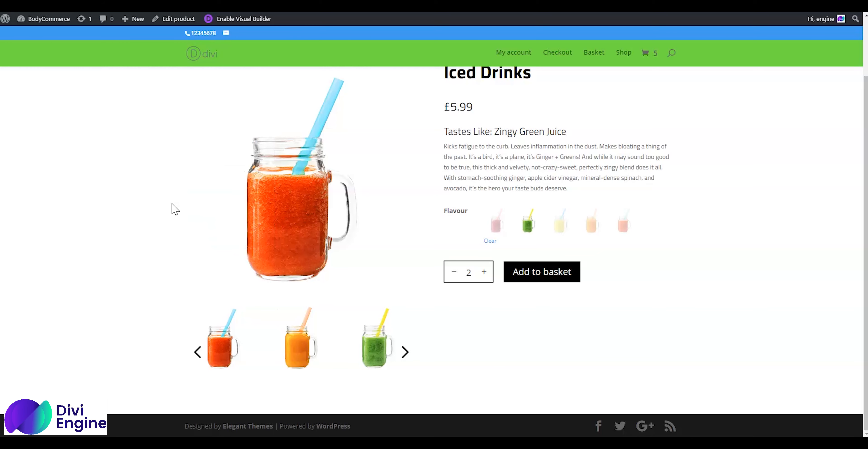
{"action": "scroll", "coordinate": [179, 202], "scroll_direction": "down", "scroll_amount": 3}
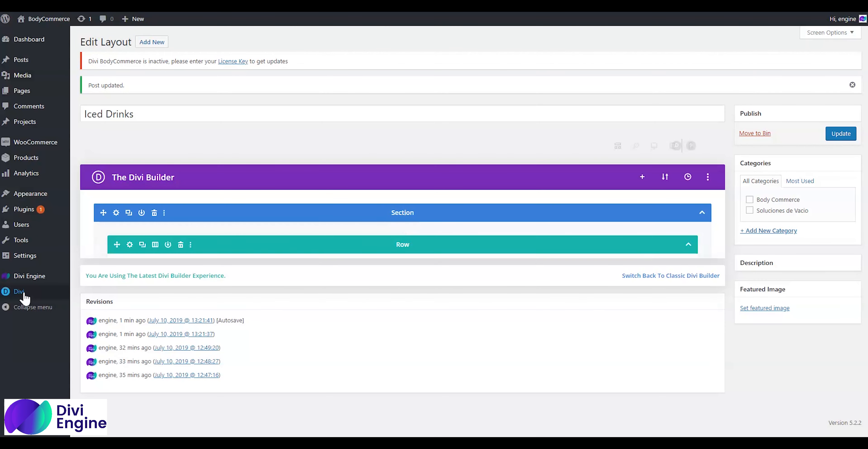
{"action": "mouse_move", "coordinate": [48, 297]}
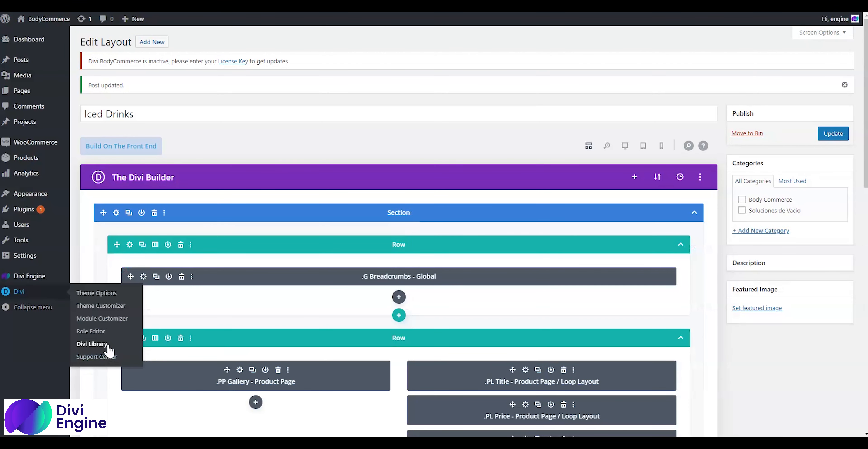
{"action": "scroll", "coordinate": [376, 202], "scroll_direction": "down", "scroll_amount": 10}
{"action": "scroll", "coordinate": [377, 203], "scroll_direction": "up", "scroll_amount": 6}
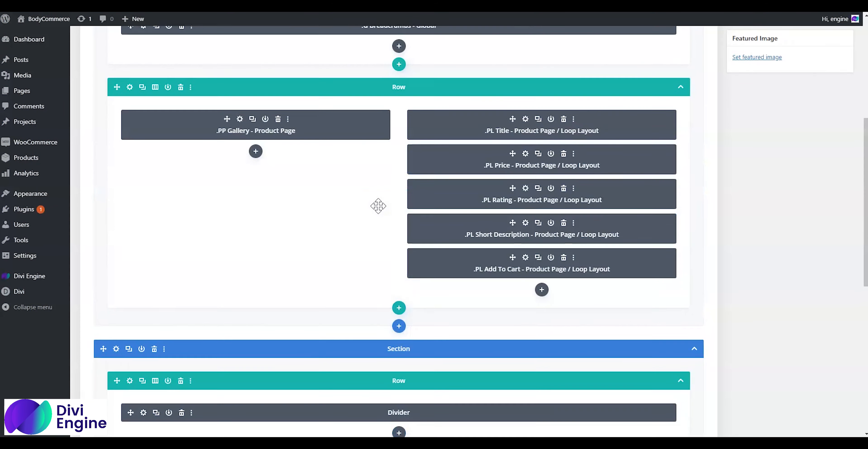
{"action": "scroll", "coordinate": [378, 206], "scroll_direction": "up", "scroll_amount": 4}
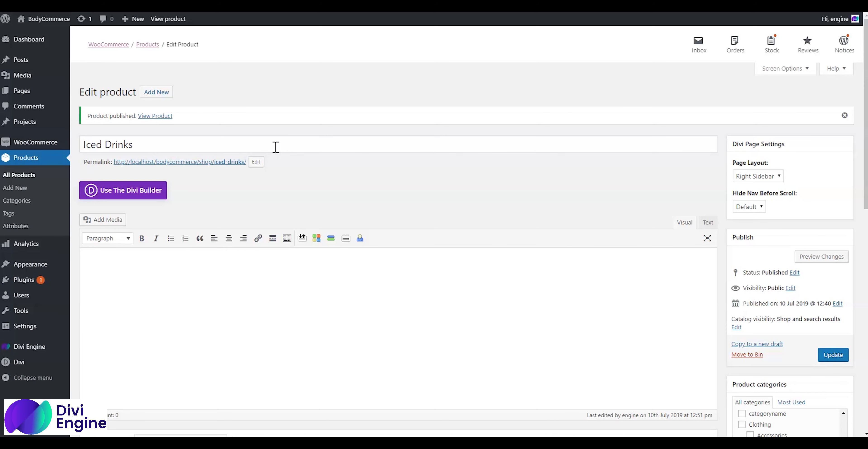
Enter "Hello" as the Iced Drinks product's main description and update the product
{"action": "scroll", "coordinate": [275, 166], "scroll_direction": "down", "scroll_amount": 2}
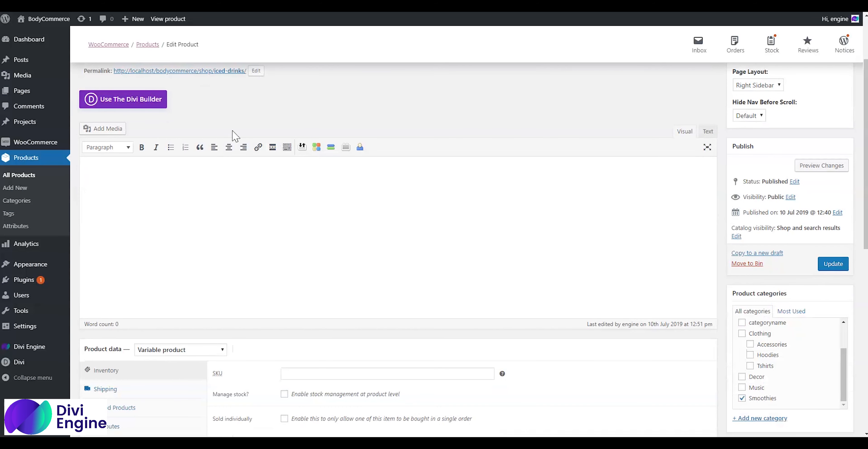
{"action": "left_click", "coordinate": [238, 203]}
{"action": "type", "text": "Hellop"}
{"action": "key", "text": "BackSpace"}
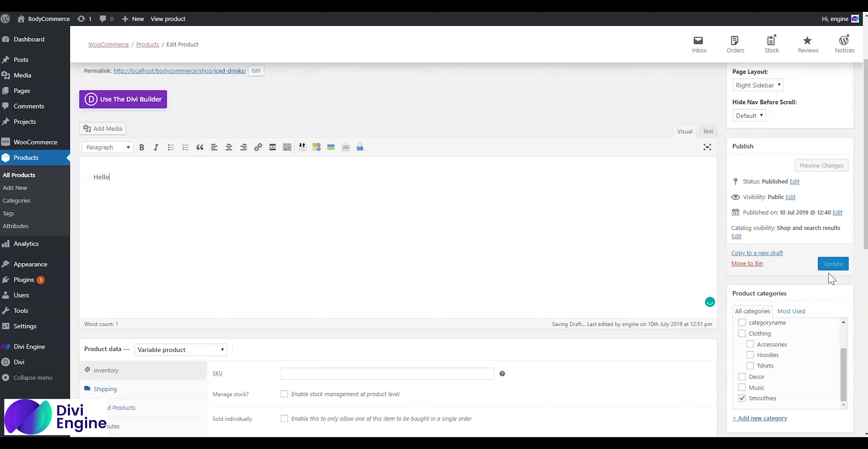
{"action": "left_click", "coordinate": [833, 264]}
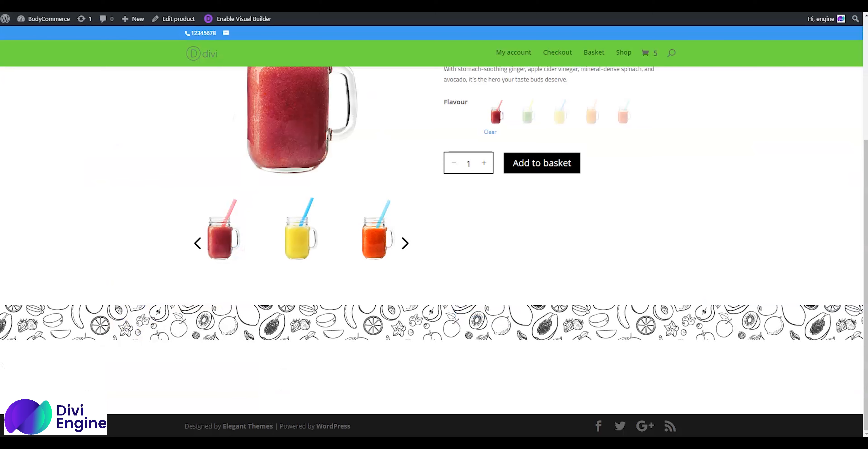
Reload the Iced Drinks product page and check the product details and the content below the patterned divider
{"action": "right_click", "coordinate": [393, 129]}
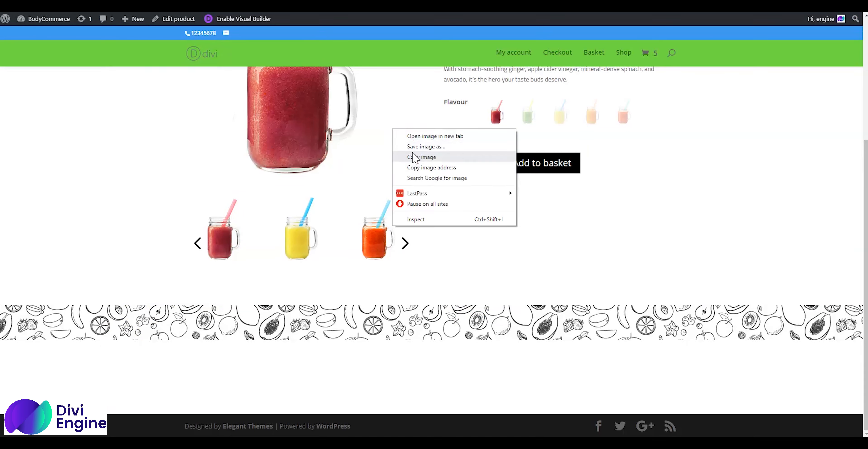
{"action": "left_click", "coordinate": [716, 170]}
{"action": "right_click", "coordinate": [717, 171]}
{"action": "left_click", "coordinate": [754, 205]}
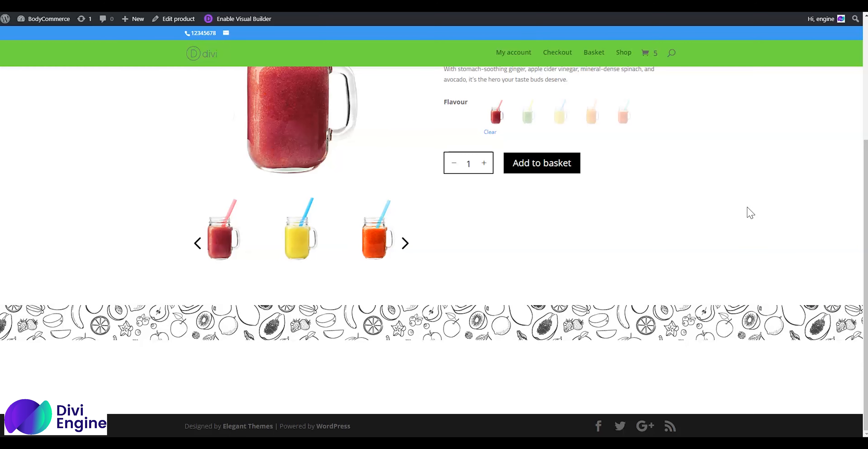
{"action": "key", "text": "F5"}
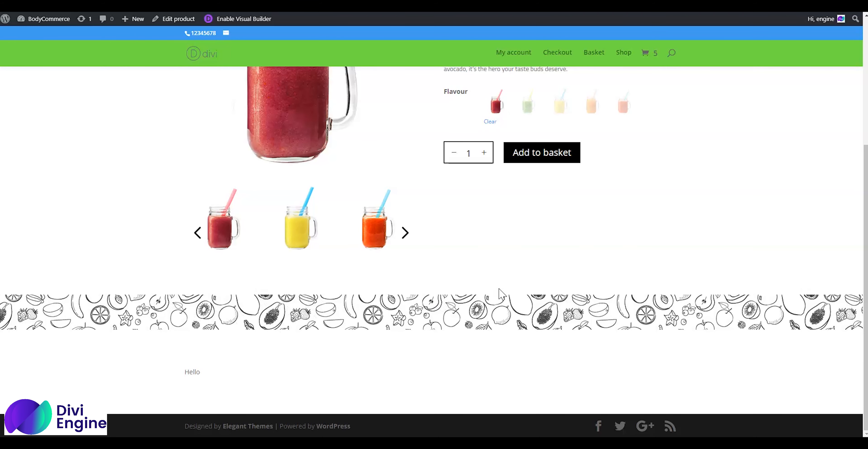
{"action": "scroll", "coordinate": [500, 291], "scroll_direction": "up", "scroll_amount": 4}
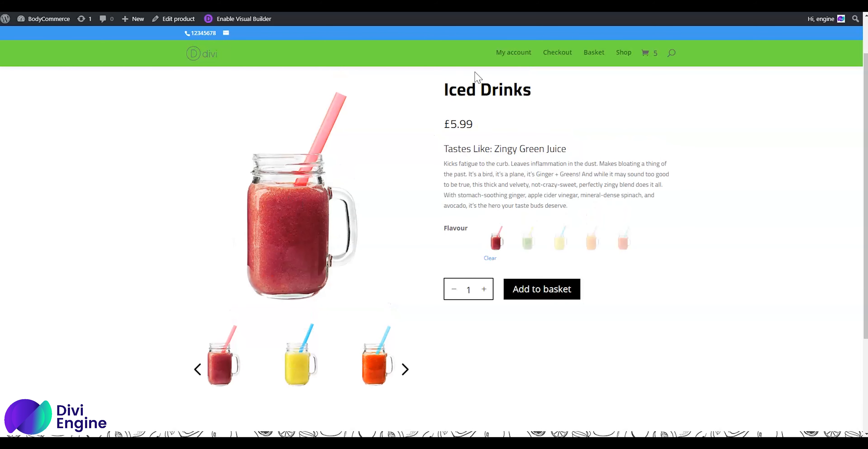
{"action": "left_click_drag", "start_coordinate": [470, 83], "coordinate": [509, 90]}
{"action": "left_click", "coordinate": [483, 168]}
{"action": "scroll", "coordinate": [229, 363], "scroll_direction": "down", "scroll_amount": 4}
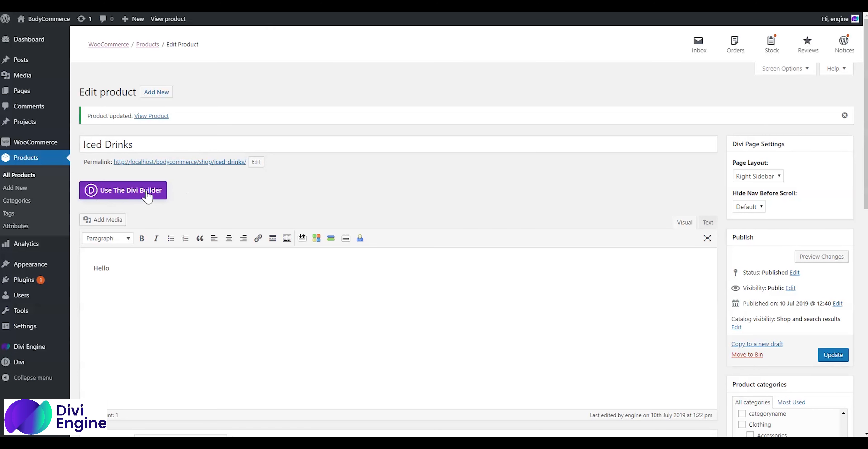
Enable the Divi Builder for the Iced Drinks product, starting from its existing content
{"action": "left_click", "coordinate": [146, 194]}
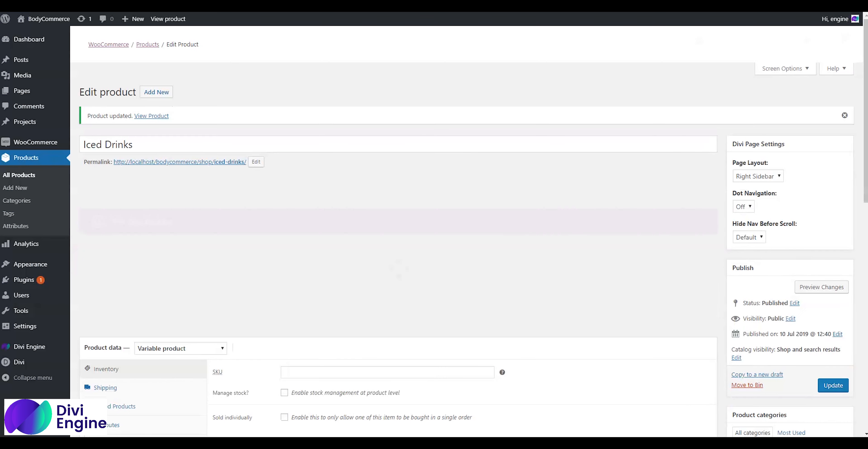
{"action": "mouse_move", "coordinate": [64, 278]}
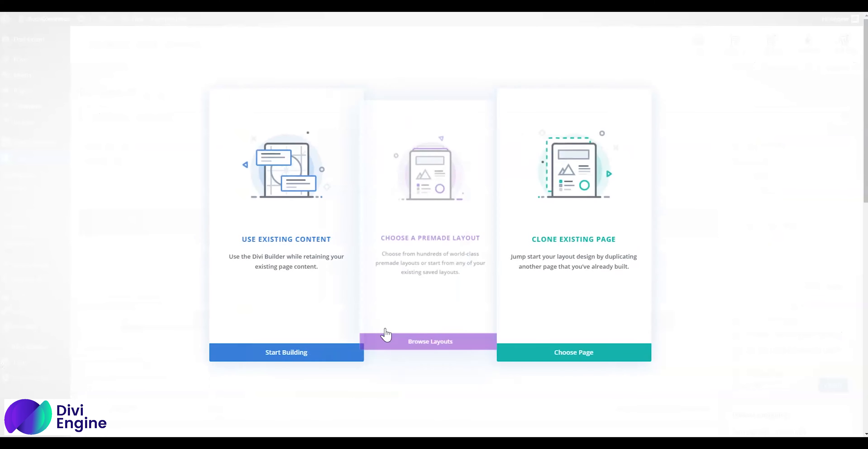
{"action": "left_click", "coordinate": [249, 357]}
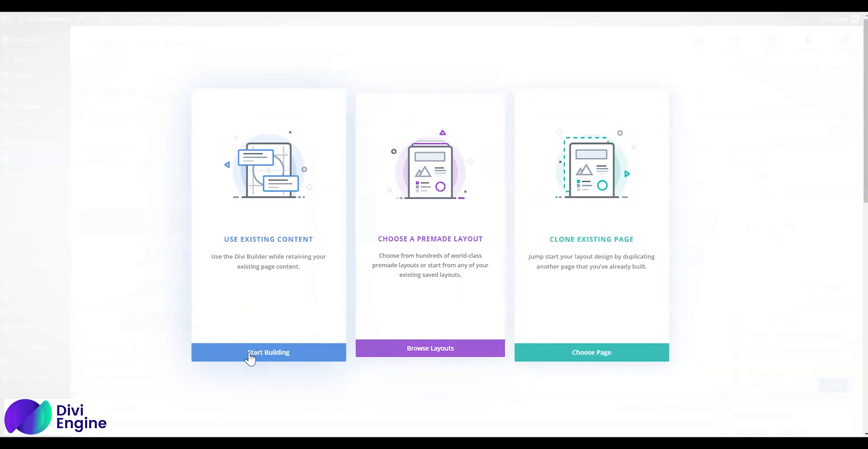
Delete the existing content and its row from the product's section and insert a two-column row instead
{"action": "left_click", "coordinate": [180, 321]}
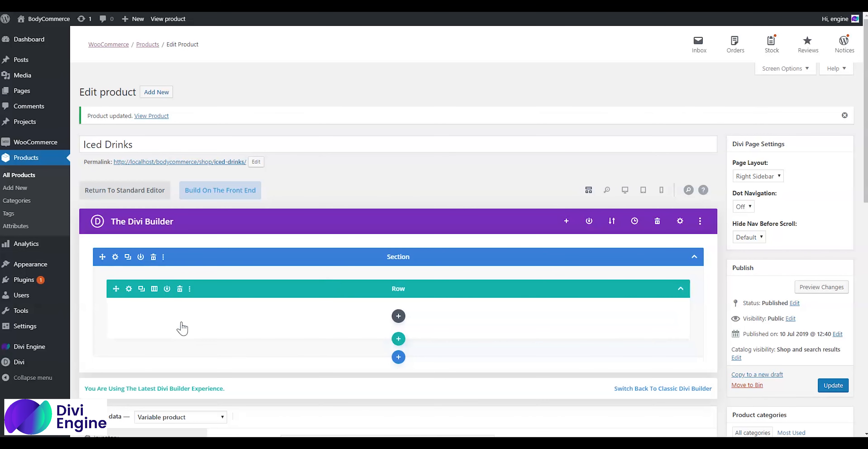
{"action": "left_click", "coordinate": [180, 289]}
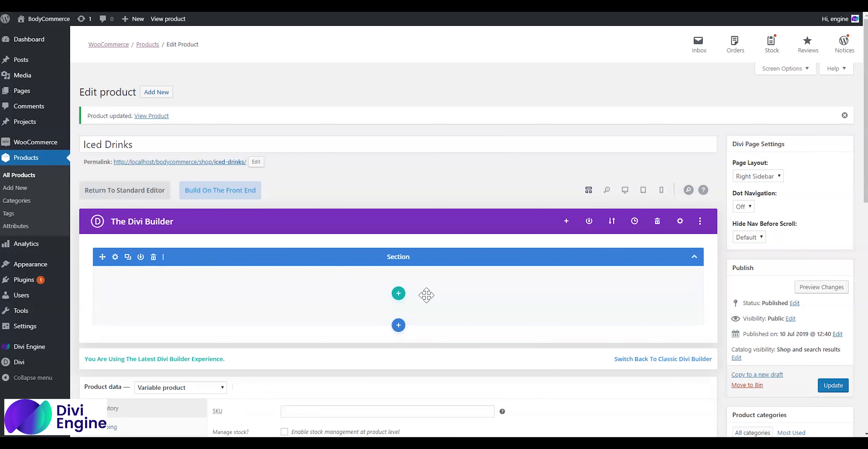
{"action": "left_click", "coordinate": [397, 293]}
{"action": "left_click", "coordinate": [398, 112]}
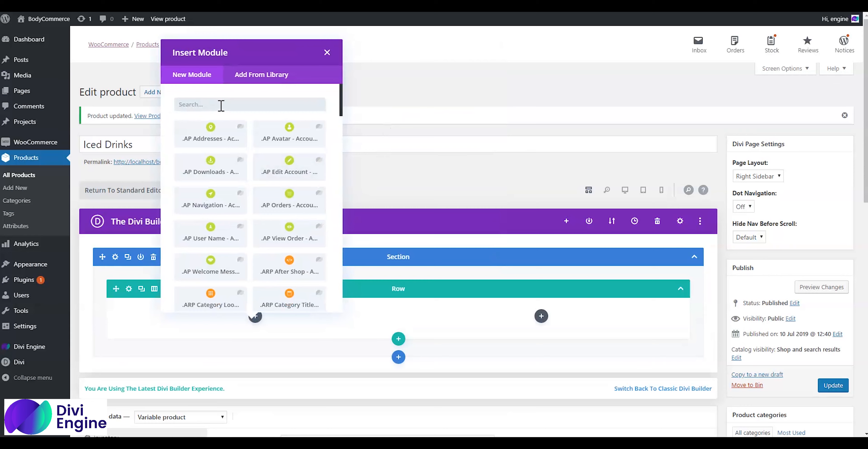
Add an Image module to the row's first column using fruits-1.jpg from the media library
{"action": "type", "text": "imag"}
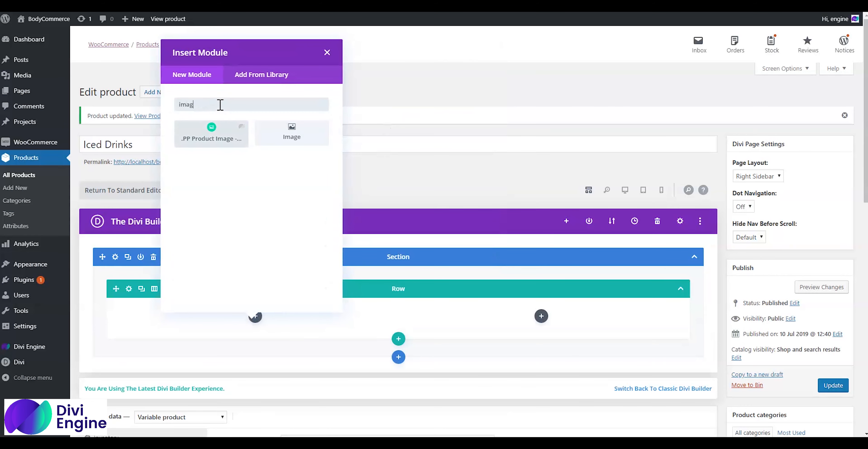
{"action": "left_click", "coordinate": [282, 134]}
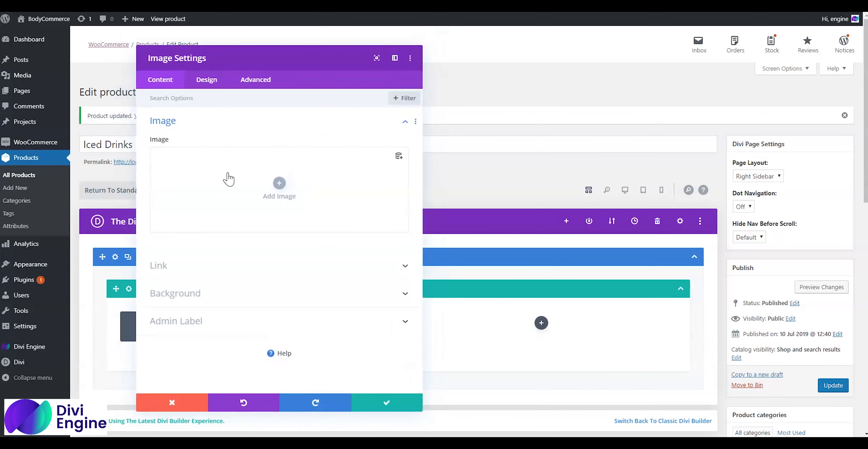
{"action": "left_click", "coordinate": [228, 179]}
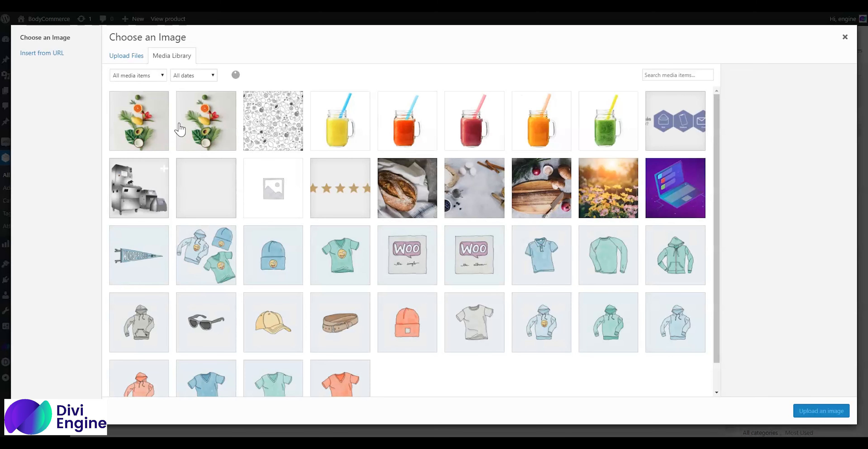
{"action": "left_click", "coordinate": [141, 118]}
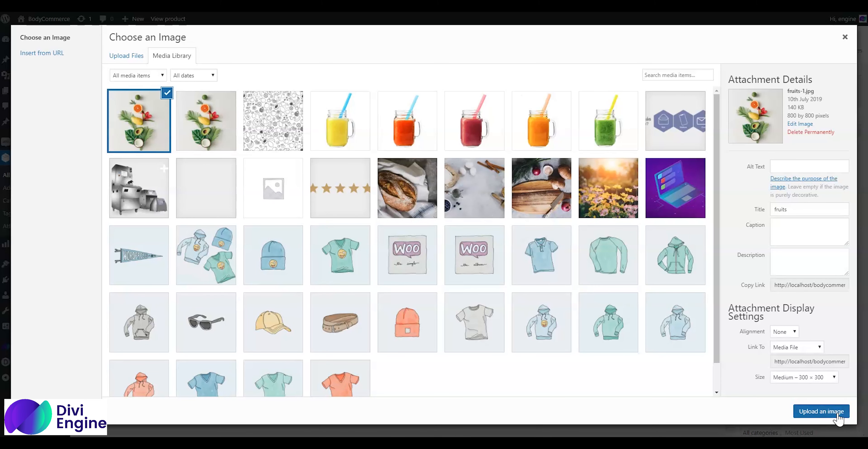
{"action": "left_click", "coordinate": [837, 413]}
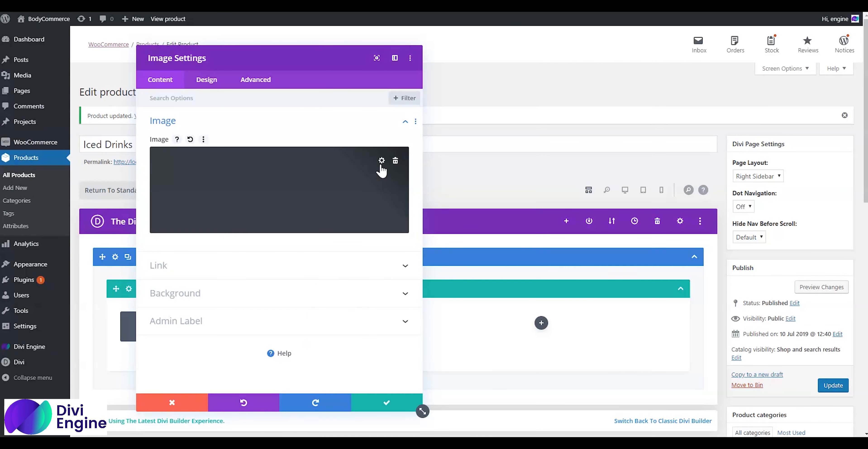
Set the Image module's picture to the first fruit-arrangement photo in the media library and save the module
{"action": "left_click", "coordinate": [381, 161]}
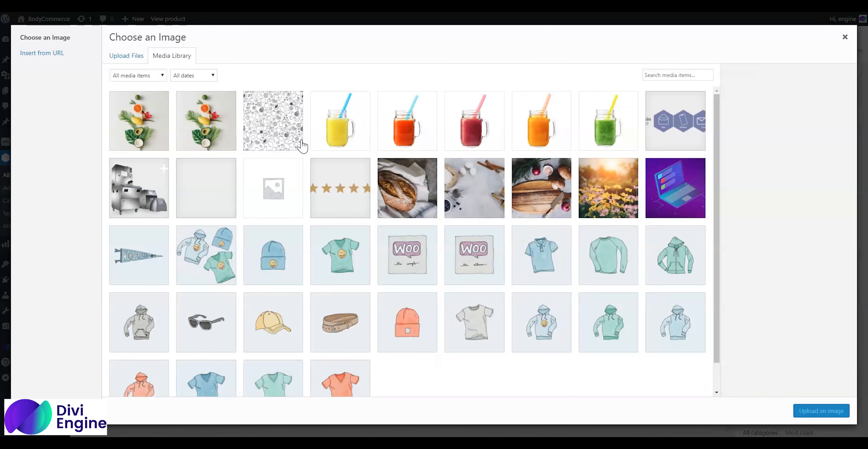
{"action": "left_click", "coordinate": [144, 129]}
{"action": "left_click", "coordinate": [829, 416]}
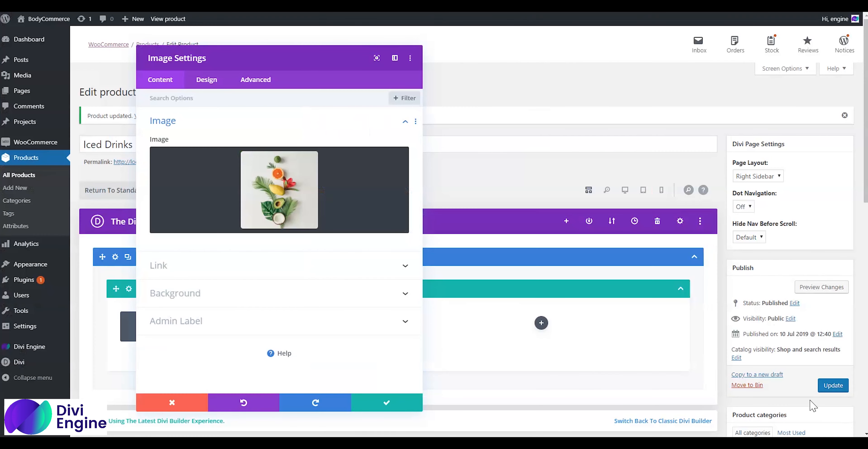
{"action": "left_click", "coordinate": [369, 405]}
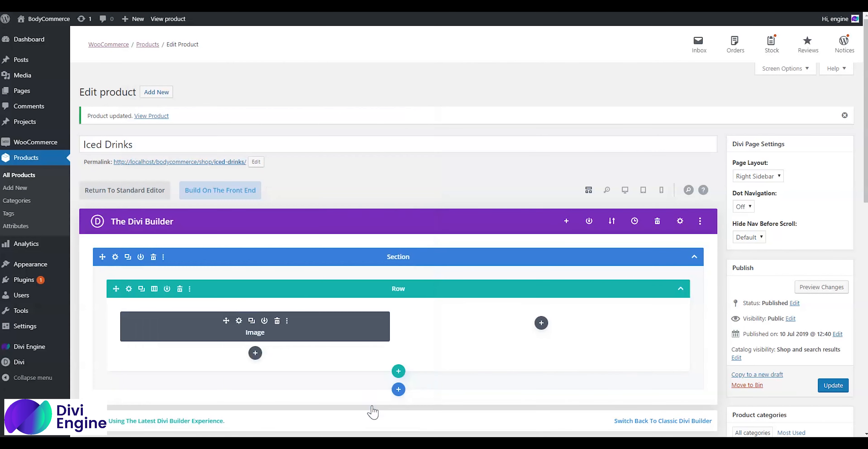
Add an Accordion module to the row's second column
{"action": "left_click", "coordinate": [541, 323]}
{"action": "type", "text": "acc"}
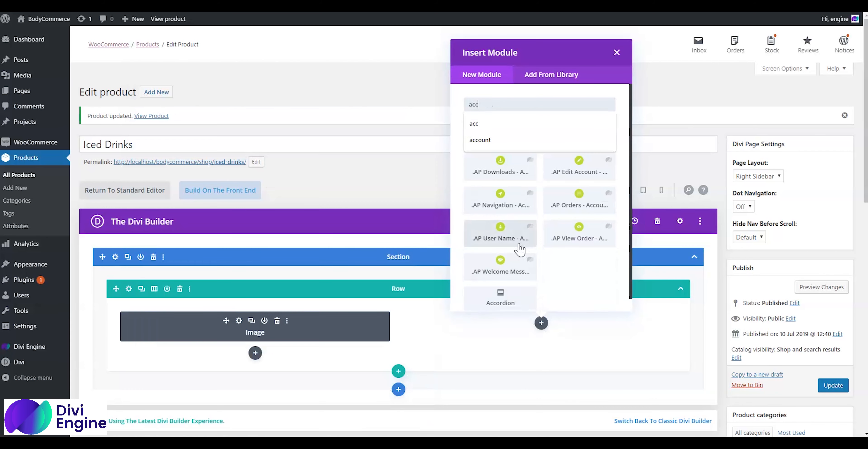
{"action": "left_click", "coordinate": [576, 265]}
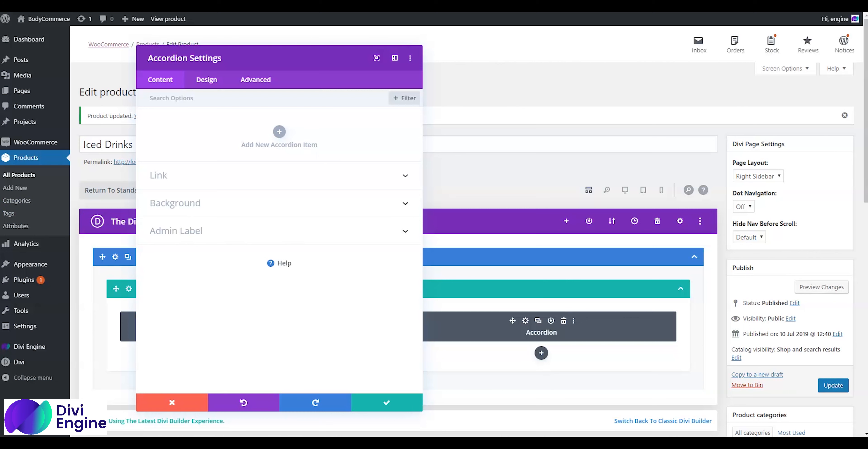
Add an accordion item titled "Key Ingredients" and paste the ingredient descriptions, such as Organic Spinach and Organic Banana, into its body
{"action": "left_click", "coordinate": [281, 134]}
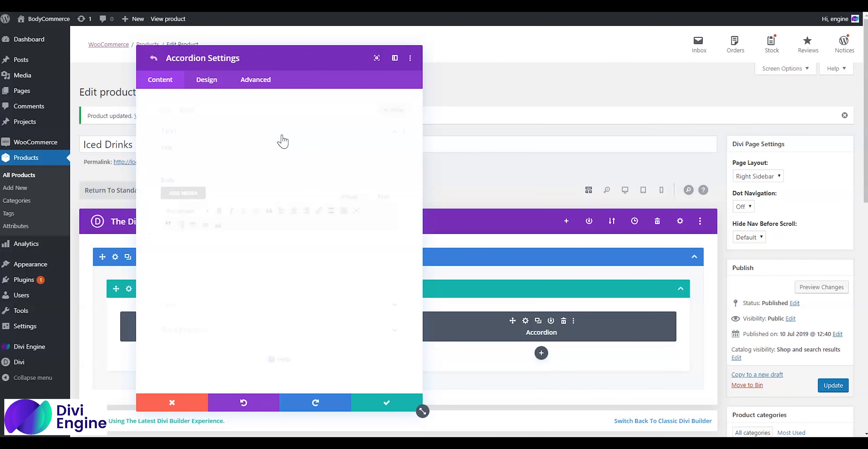
{"action": "left_click", "coordinate": [208, 150]}
{"action": "type", "text": "Key Ingredients"}
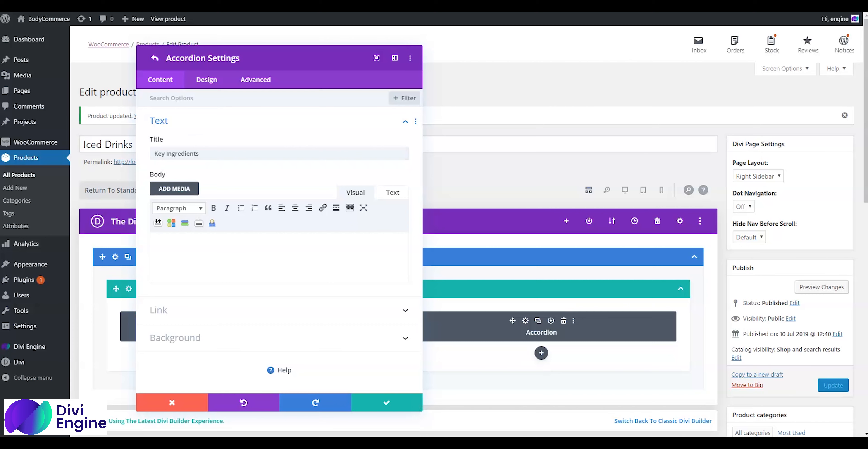
{"action": "left_click", "coordinate": [275, 272]}
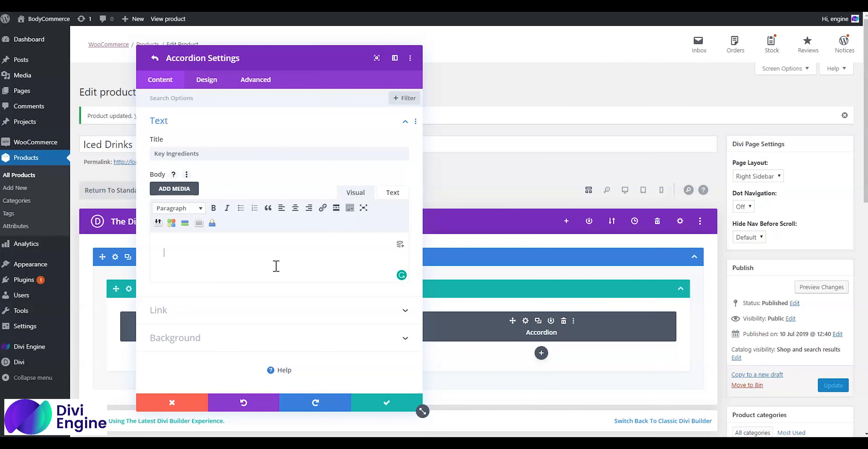
{"action": "key", "text": "ctrl+v"}
{"action": "left_click", "coordinate": [386, 402]}
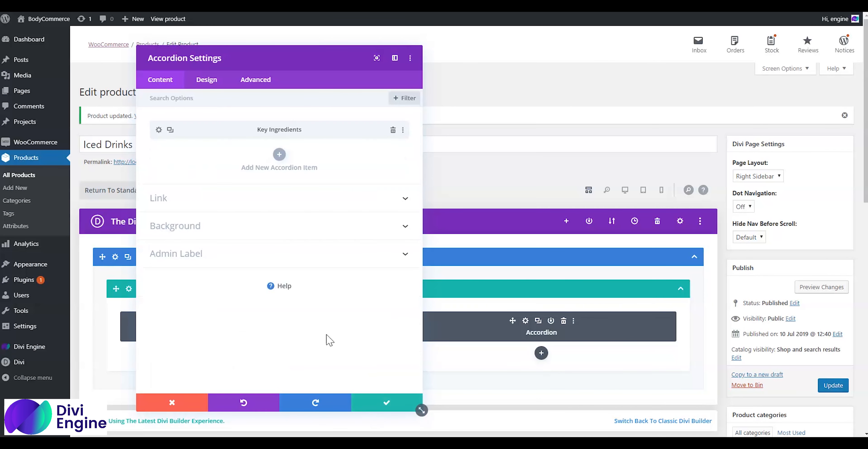
Add a second accordion item titled "Ingredients & Nutrition Facts" and paste its body text
{"action": "left_click", "coordinate": [278, 152]}
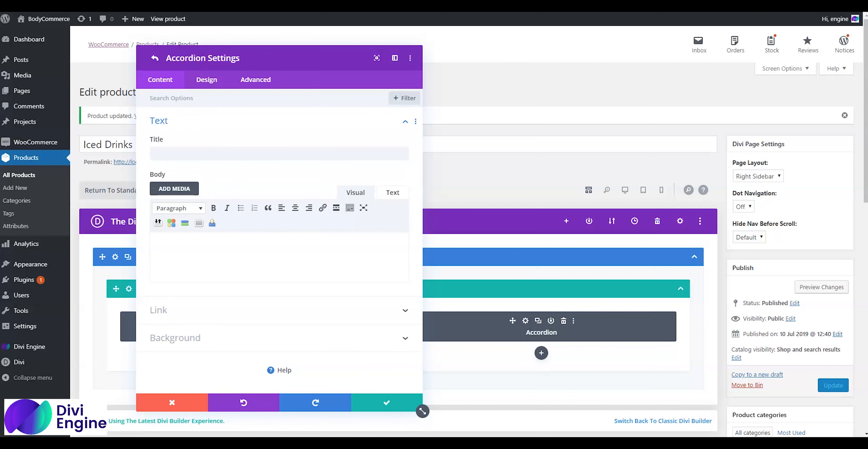
{"action": "left_click", "coordinate": [283, 153]}
{"action": "type", "text": "Ingredients & Nutrition Facts"}
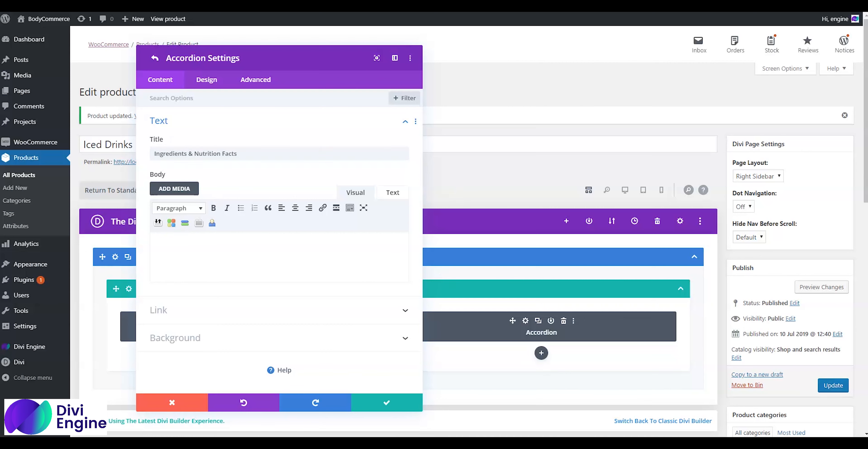
{"action": "left_click", "coordinate": [246, 256]}
{"action": "key", "text": "ctrl+v"}
{"action": "left_click", "coordinate": [387, 402]}
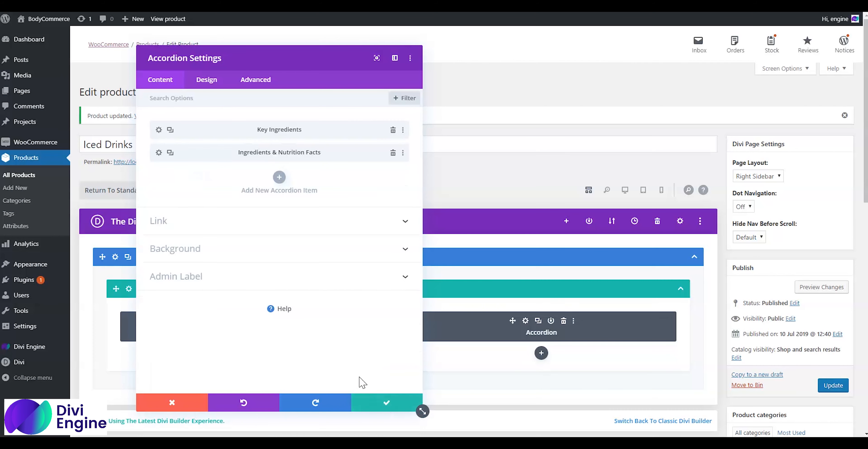
Add a third accordion item titled "How to Blend" with the three-step blending instructions as its body, and save the Accordion module
{"action": "left_click", "coordinate": [279, 177]}
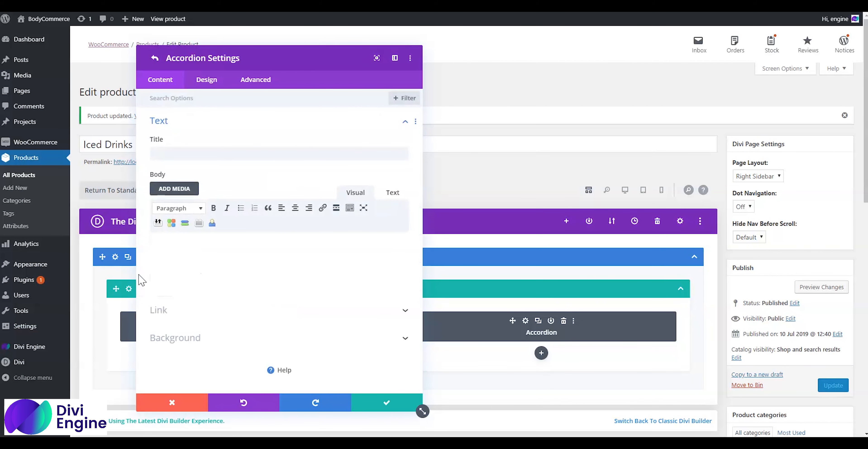
{"action": "left_click", "coordinate": [204, 152]}
{"action": "type", "text": "How to Blend"}
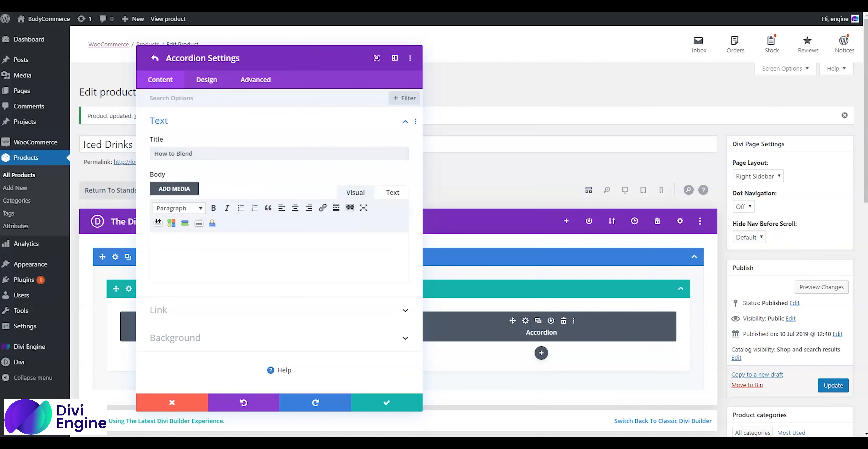
{"action": "left_click", "coordinate": [268, 238]}
{"action": "type", "text": "Step 1 Choose your liquid base – we’d go with a light option like coconut water.  Step 2 Fill cup to top with liquid and toss it all into a blender.  Step 3 Blend and pour everything back into your cup – you’re set!"}
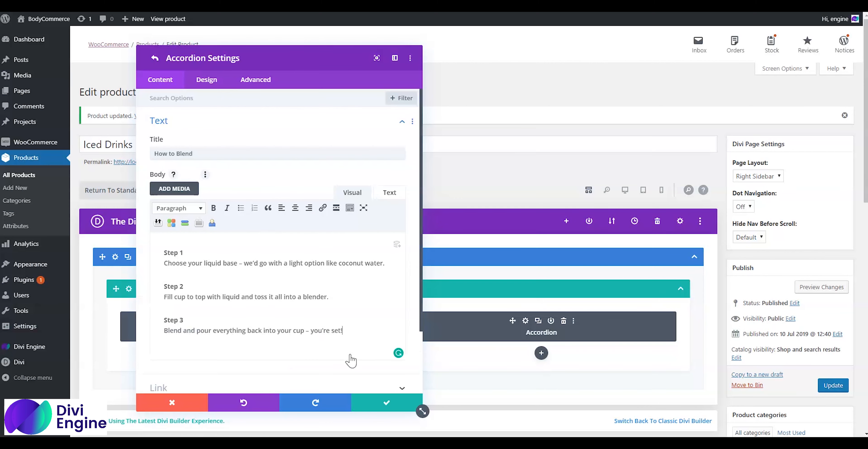
{"action": "left_click", "coordinate": [381, 410]}
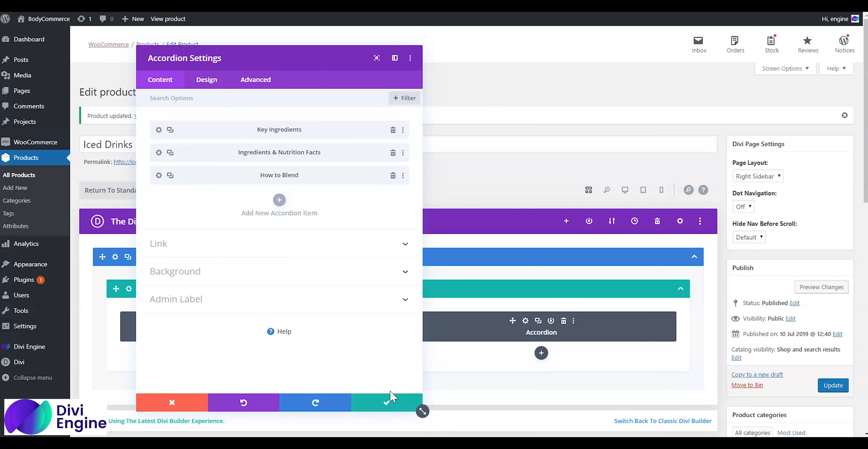
{"action": "left_click", "coordinate": [387, 406]}
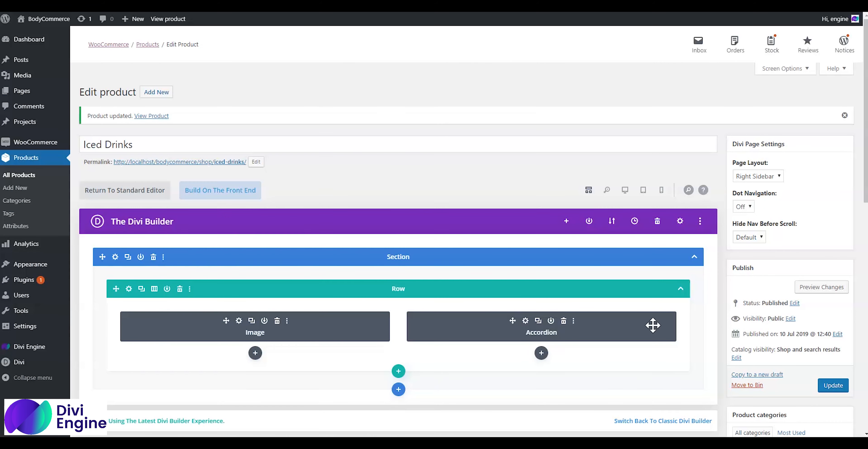
Update the product and reload the Iced Drinks page to check the image and accordion below the patterned divider
{"action": "left_click", "coordinate": [836, 385]}
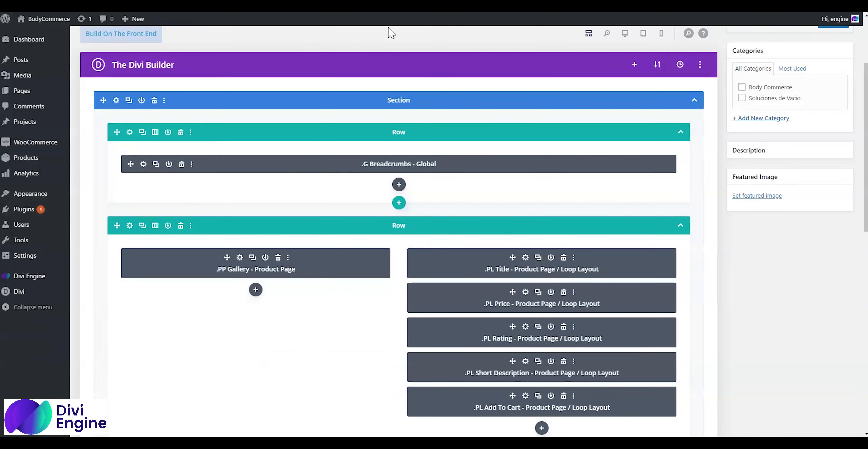
{"action": "scroll", "coordinate": [494, 213], "scroll_direction": "down", "scroll_amount": 10}
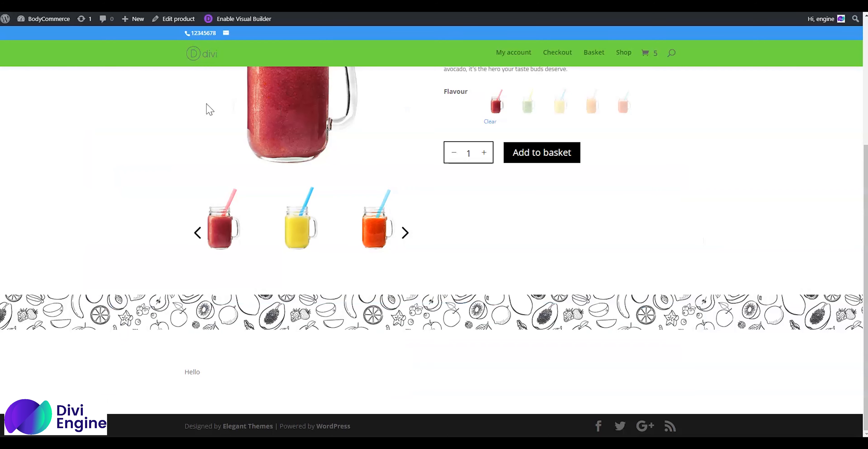
{"action": "right_click", "coordinate": [154, 103]}
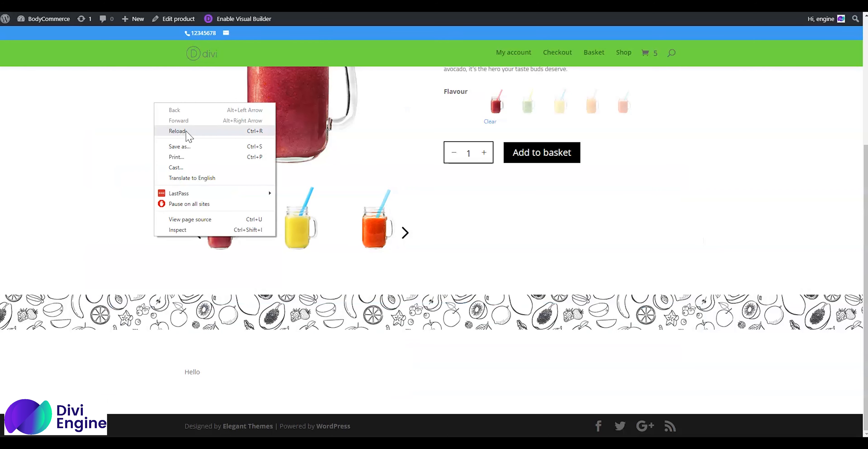
{"action": "left_click", "coordinate": [189, 133]}
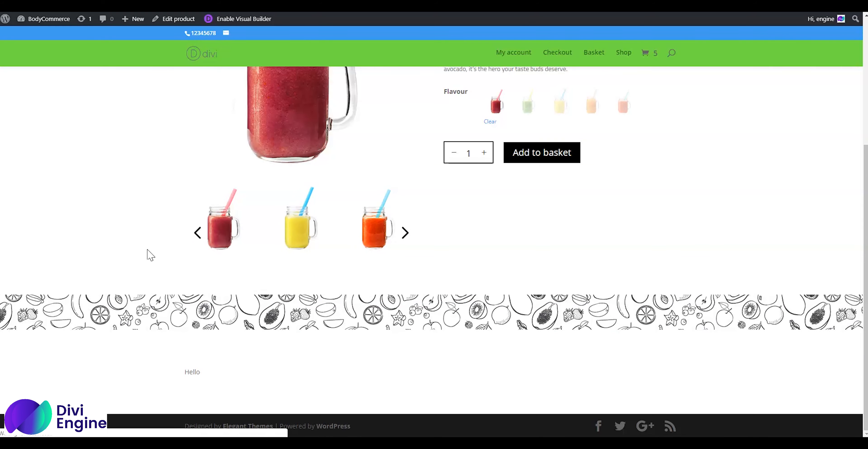
{"action": "scroll", "coordinate": [169, 224], "scroll_direction": "down", "scroll_amount": 8}
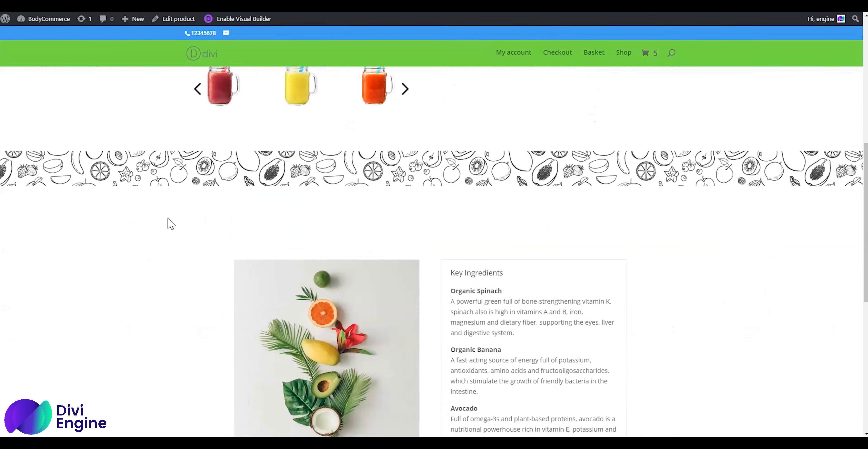
{"action": "scroll", "coordinate": [171, 224], "scroll_direction": "up", "scroll_amount": 5}
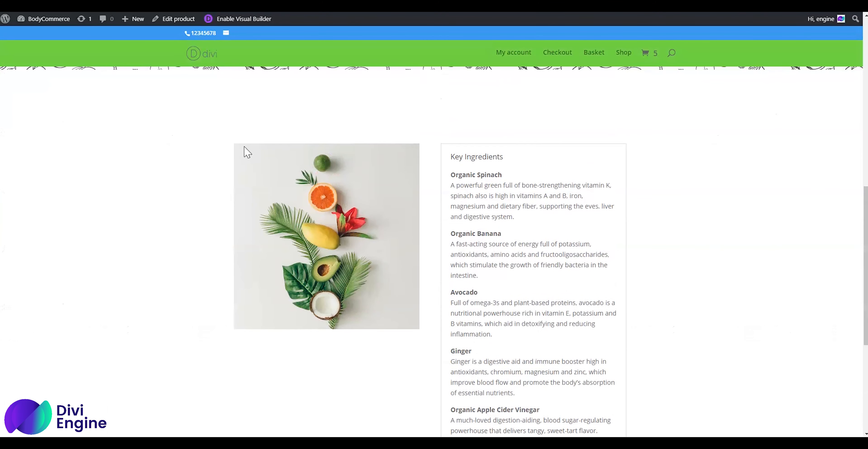
{"action": "scroll", "coordinate": [291, 248], "scroll_direction": "down", "scroll_amount": 1}
{"action": "scroll", "coordinate": [466, 219], "scroll_direction": "down", "scroll_amount": 1}
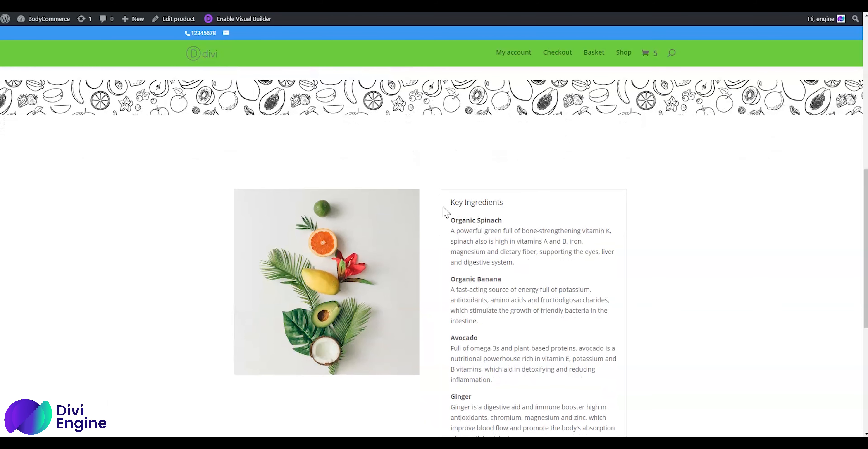
{"action": "scroll", "coordinate": [232, 184], "scroll_direction": "up", "scroll_amount": 2}
Inspect the page markup around the image and accordion to examine the spacing and width of the nested section and row
{"action": "right_click", "coordinate": [210, 270]}
{"action": "left_click", "coordinate": [268, 397]}
{"action": "left_click_drag", "start_coordinate": [344, 77], "coordinate": [480, 86]}
{"action": "left_click", "coordinate": [377, 94]}
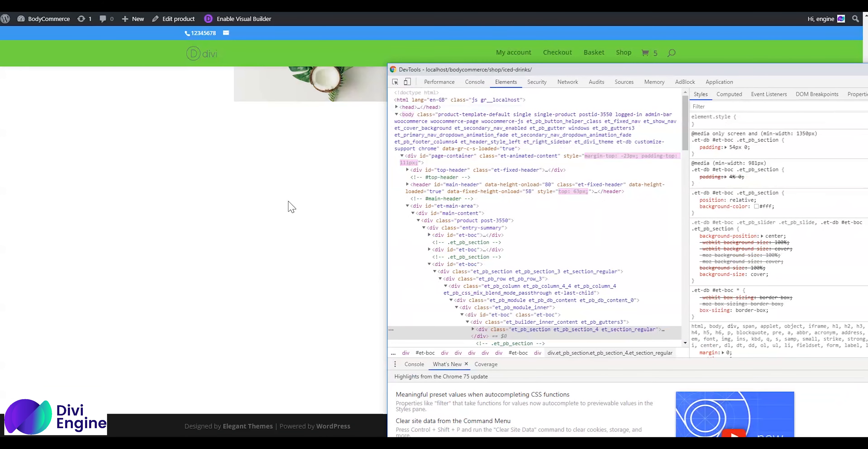
{"action": "scroll", "coordinate": [289, 202], "scroll_direction": "up", "scroll_amount": 7}
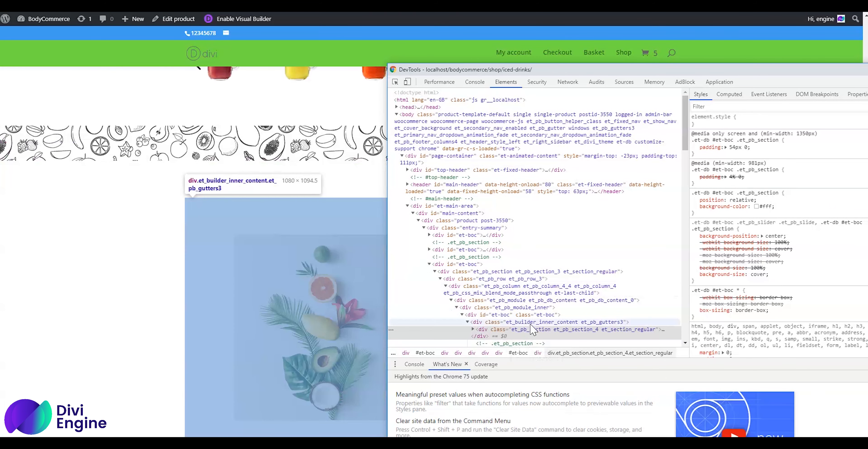
{"action": "scroll", "coordinate": [501, 290], "scroll_direction": "down", "scroll_amount": 2}
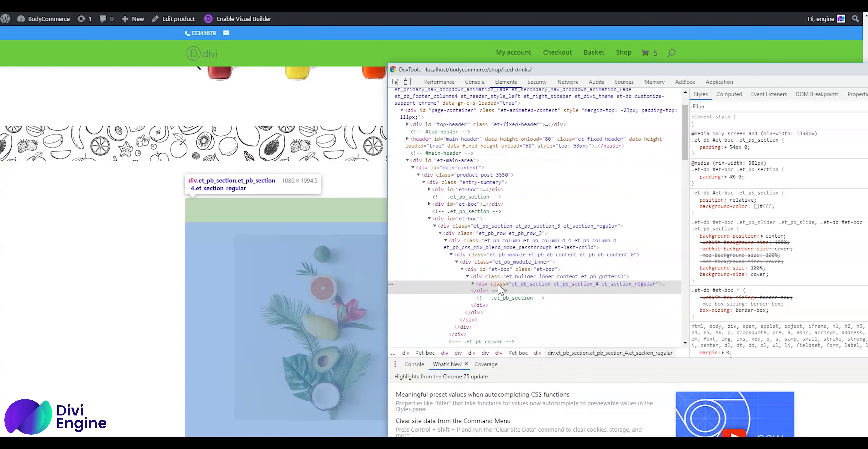
{"action": "left_click", "coordinate": [473, 283]}
{"action": "scroll", "coordinate": [506, 266], "scroll_direction": "down", "scroll_amount": 2}
{"action": "left_click", "coordinate": [544, 246]}
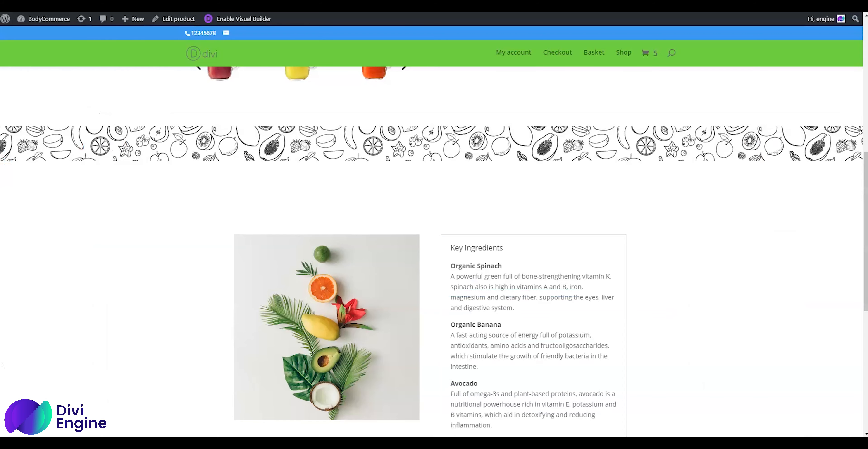
{"action": "scroll", "coordinate": [574, 330], "scroll_direction": "down", "scroll_amount": 8}
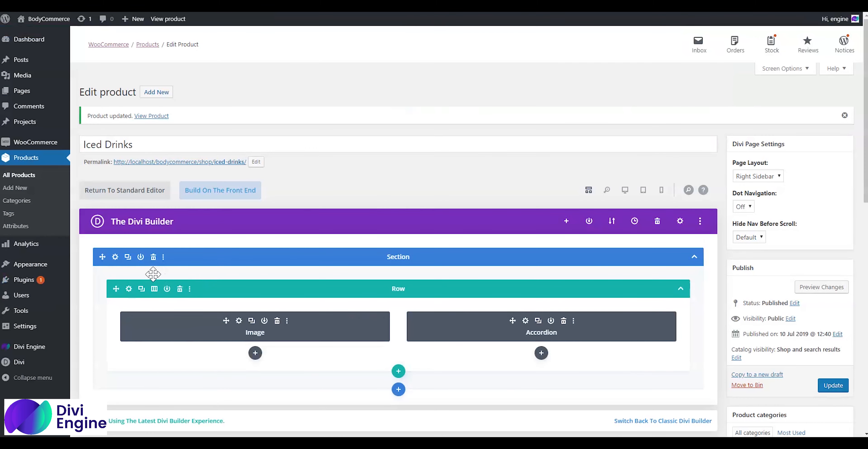
Review the width and maximum width in the two-column row's sizing settings, and close the row settings
{"action": "left_click", "coordinate": [128, 291]}
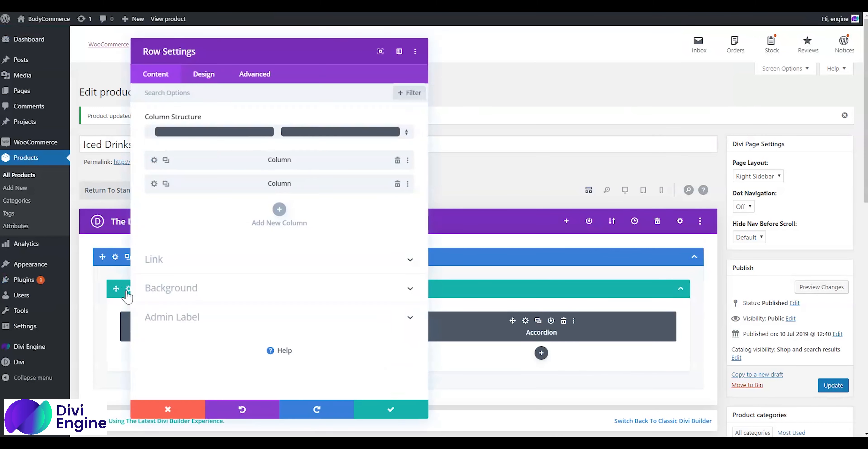
{"action": "left_click", "coordinate": [206, 81]}
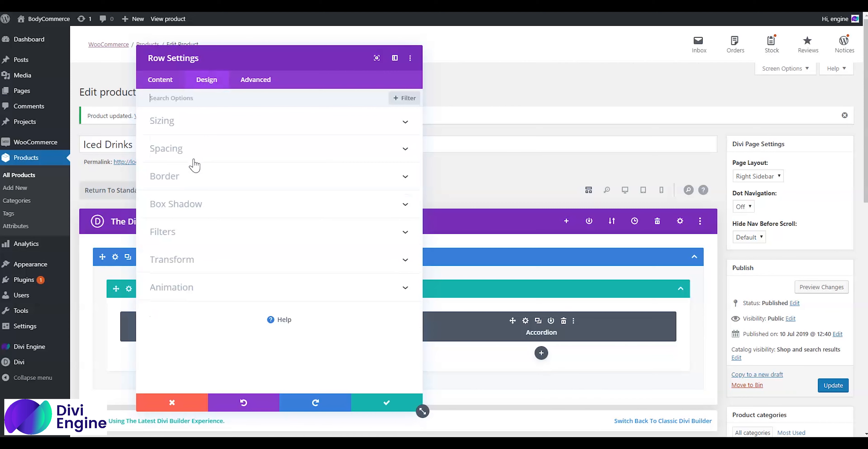
{"action": "left_click", "coordinate": [187, 123]}
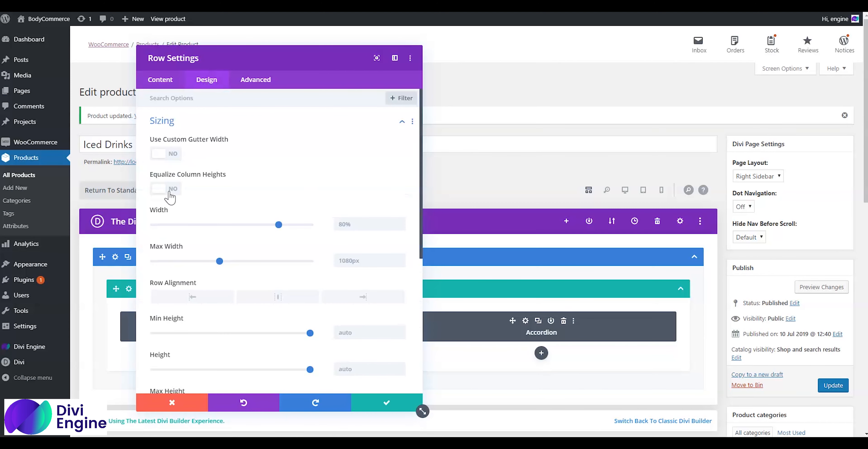
{"action": "left_click_drag", "start_coordinate": [278, 224], "coordinate": [332, 231]}
{"action": "left_click_drag", "start_coordinate": [220, 261], "coordinate": [296, 264]}
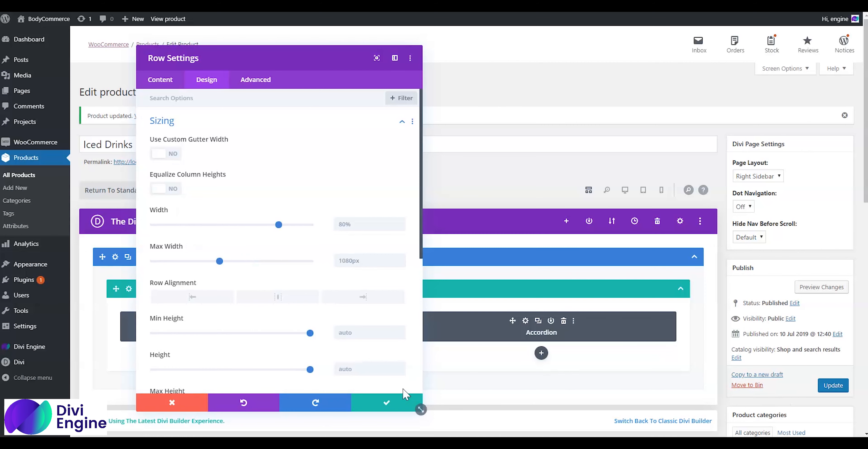
{"action": "left_click", "coordinate": [395, 402]}
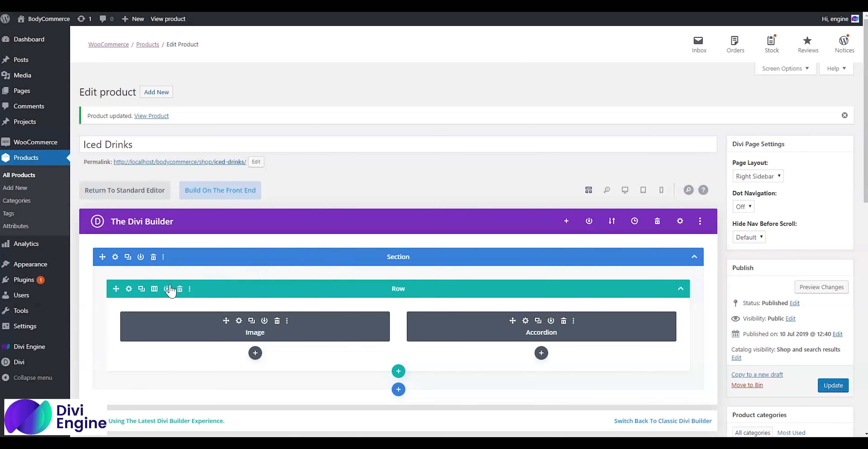
Add the custom CSS "border: none; padding: 0;" to the Toggle element of the Accordion module
{"action": "left_click", "coordinate": [526, 320]}
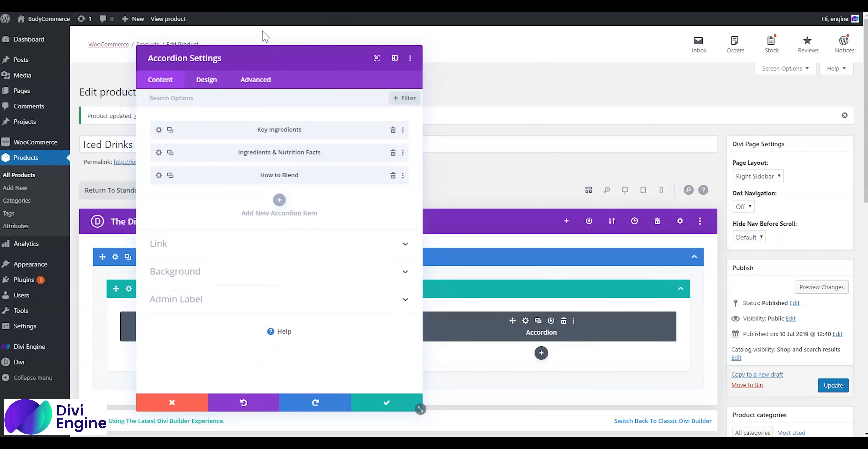
{"action": "left_click", "coordinate": [263, 81]}
{"action": "left_click", "coordinate": [212, 148]}
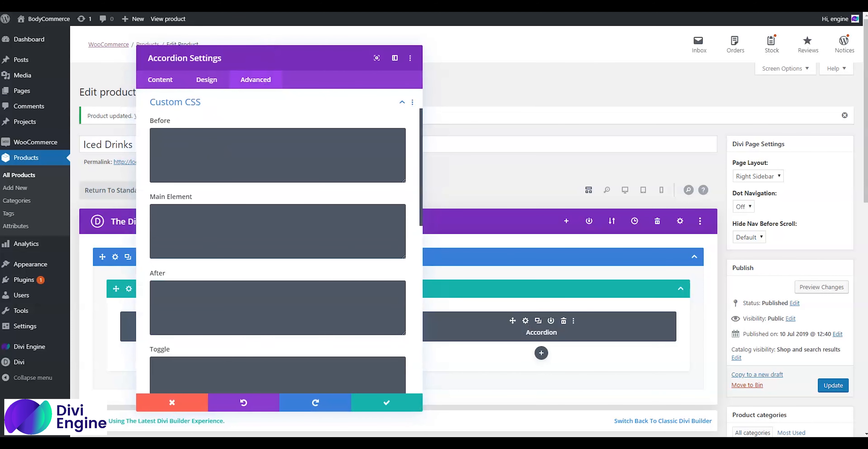
{"action": "scroll", "coordinate": [202, 297], "scroll_direction": "down", "scroll_amount": 3}
{"action": "left_click", "coordinate": [199, 297]}
{"action": "type", "text": "border: none; padding: 0;"}
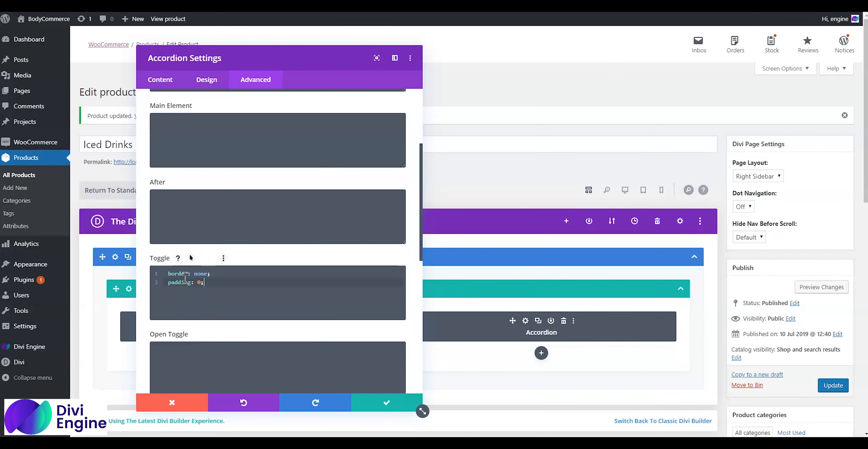
{"action": "key", "text": "ctrl+a"}
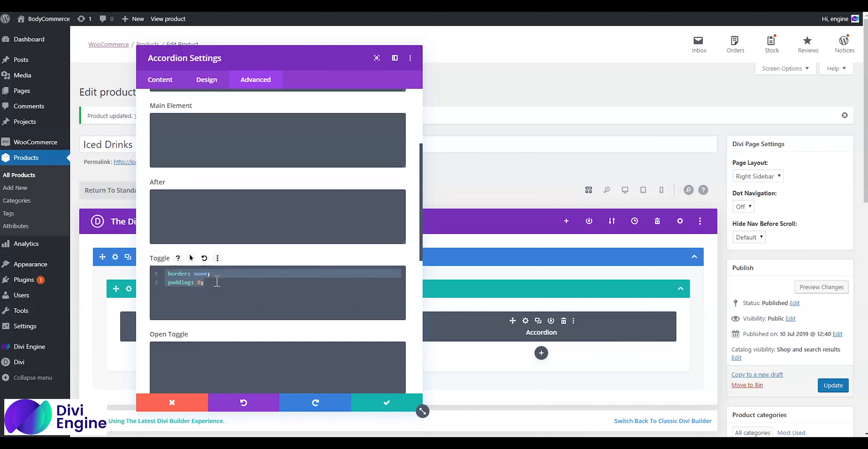
{"action": "left_click", "coordinate": [217, 281]}
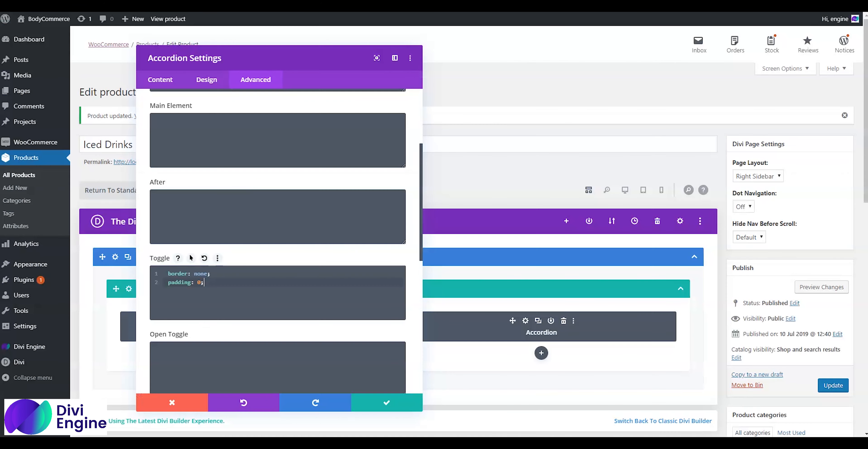
Set the accordion's icon color to black and its open and closed toggle background colors to white
{"action": "left_click", "coordinate": [204, 81]}
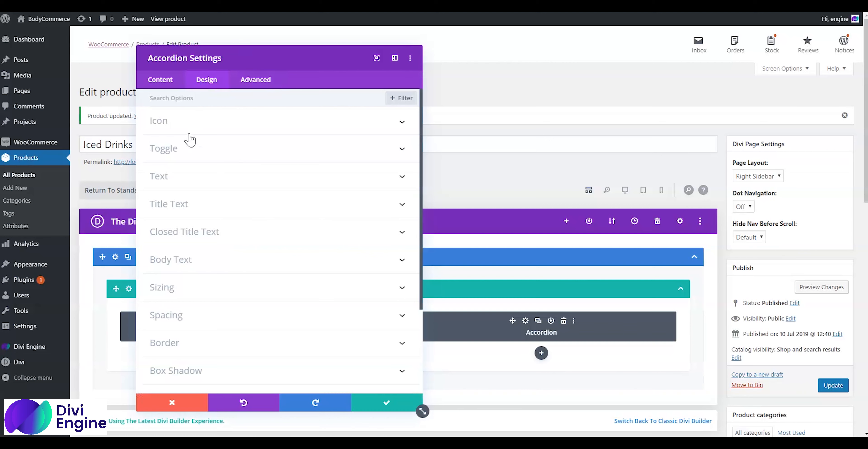
{"action": "left_click", "coordinate": [184, 121]}
{"action": "left_click", "coordinate": [182, 161]}
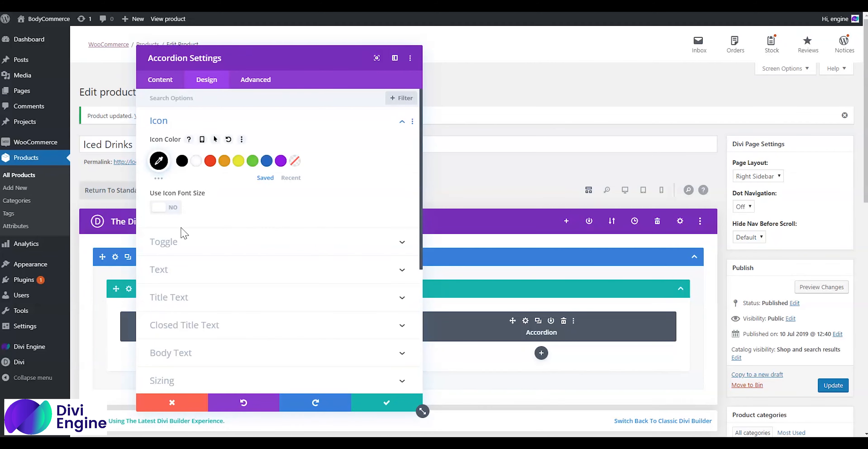
{"action": "left_click", "coordinate": [187, 242]}
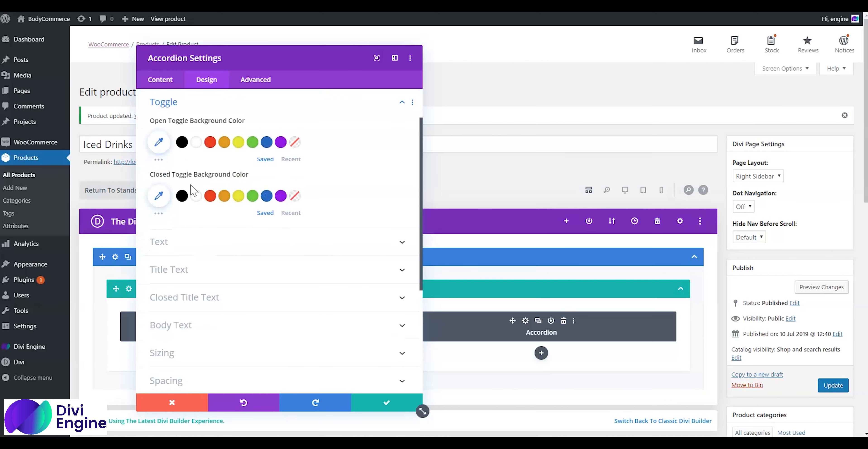
{"action": "left_click", "coordinate": [182, 142]}
{"action": "left_click", "coordinate": [196, 141]}
{"action": "left_click", "coordinate": [196, 195]}
Set both the open title text color and the title text color of the accordion to black
{"action": "left_click", "coordinate": [194, 245]}
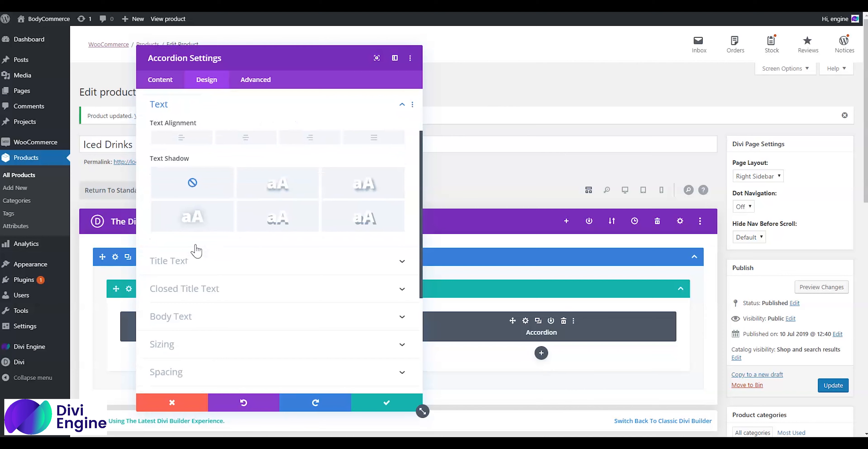
{"action": "left_click", "coordinate": [199, 262]}
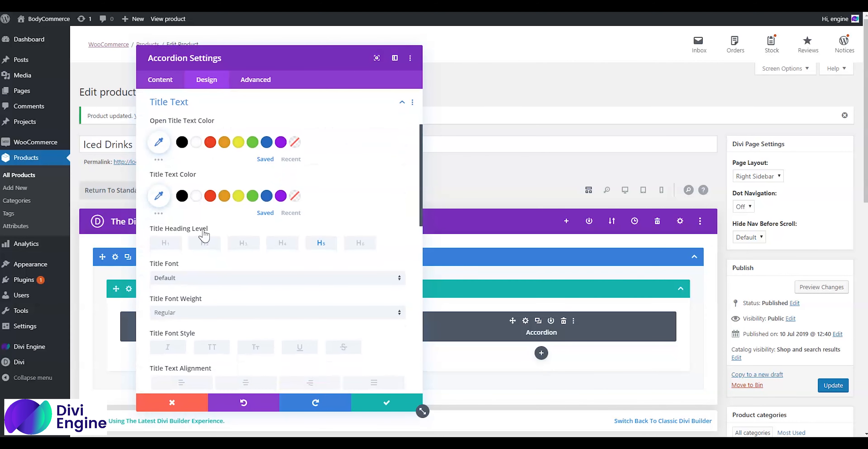
{"action": "left_click", "coordinate": [182, 144]}
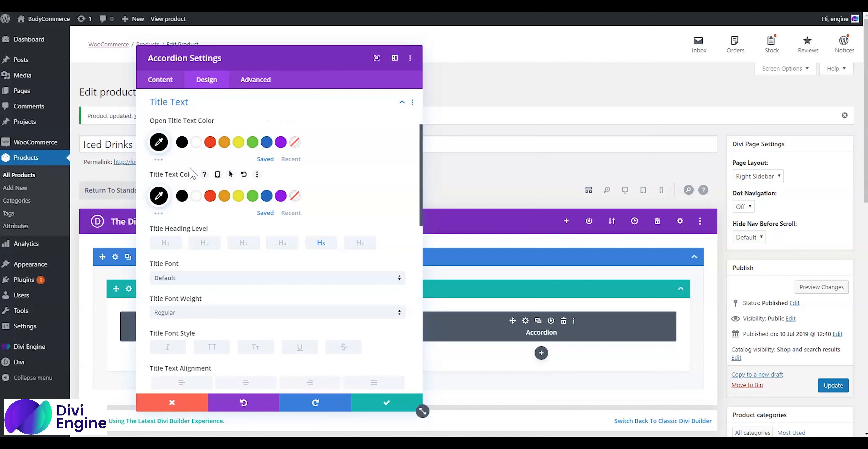
Give the accordion's closed title text a black color and the Titillium Web font
{"action": "left_click", "coordinate": [195, 104]}
{"action": "left_click", "coordinate": [199, 128]}
{"action": "left_click", "coordinate": [182, 143]}
{"action": "left_click", "coordinate": [193, 189]}
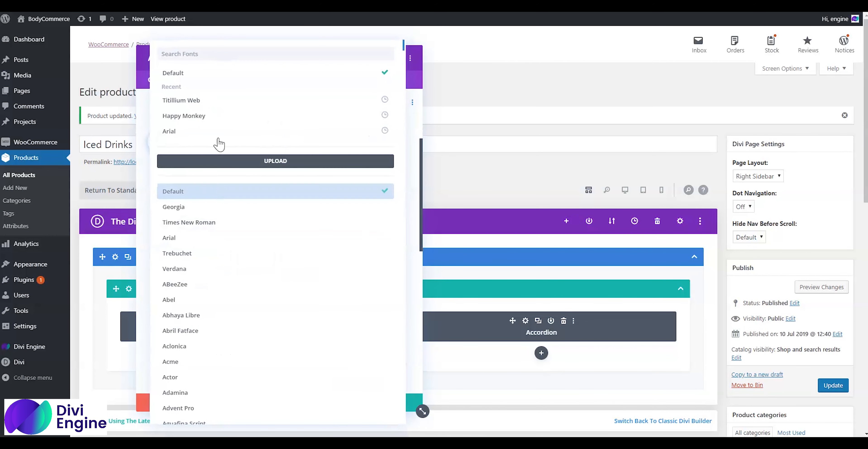
{"action": "left_click", "coordinate": [222, 101]}
Set the accordion's title font to Titillium Web
{"action": "scroll", "coordinate": [203, 199], "scroll_direction": "up", "scroll_amount": 3}
{"action": "left_click", "coordinate": [194, 194]}
{"action": "left_click", "coordinate": [187, 162]}
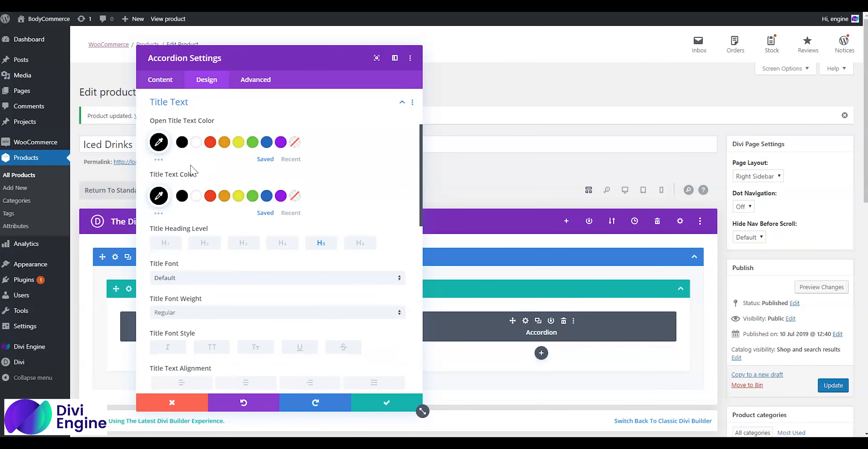
{"action": "left_click", "coordinate": [185, 283]}
{"action": "left_click", "coordinate": [193, 99]}
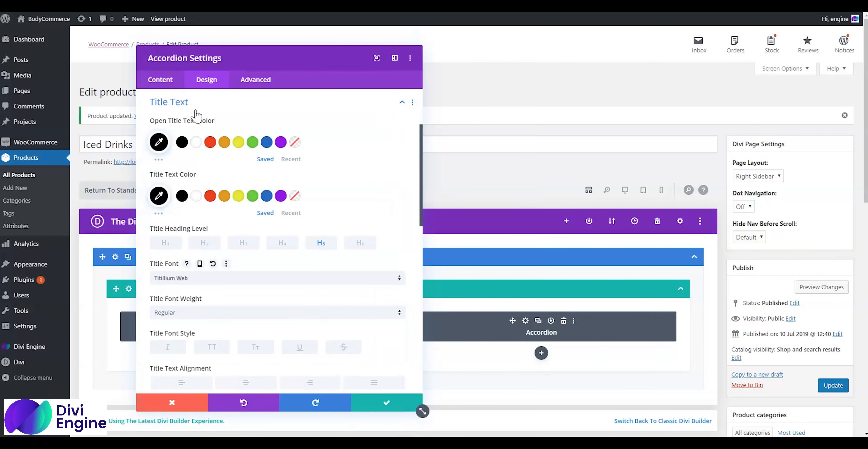
Review the accordion's Text, Title Text and Icon design settings
{"action": "left_click", "coordinate": [189, 103]}
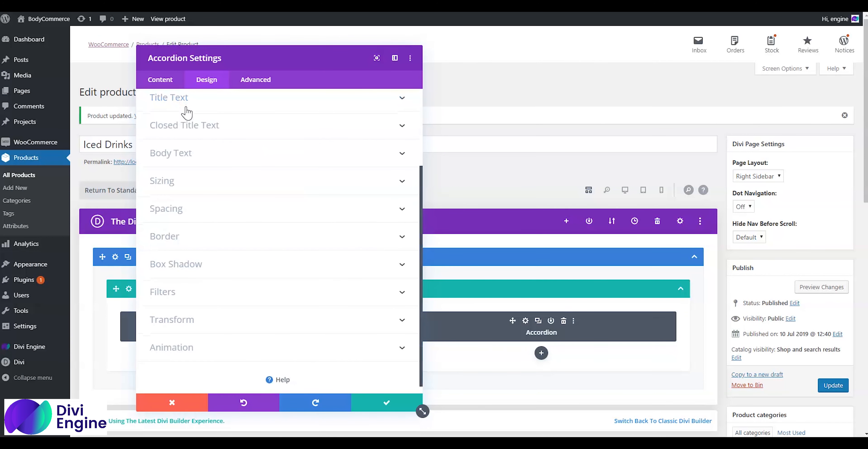
{"action": "scroll", "coordinate": [188, 121], "scroll_direction": "up", "scroll_amount": 2}
{"action": "left_click", "coordinate": [175, 119]}
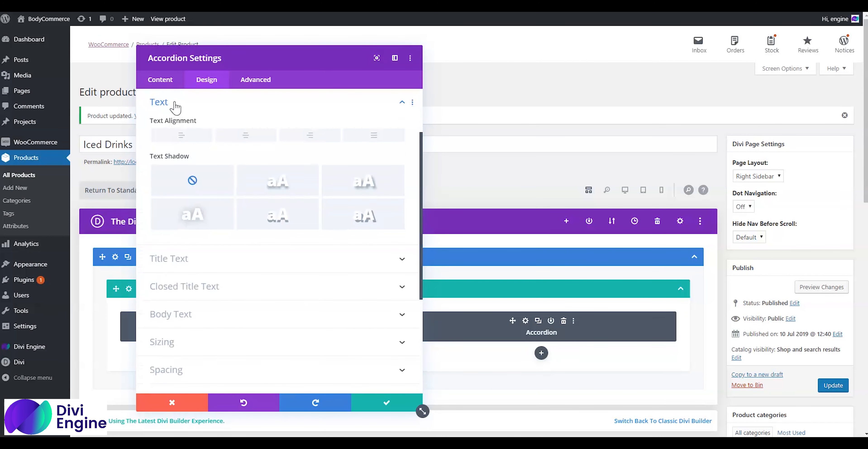
{"action": "left_click", "coordinate": [174, 107]}
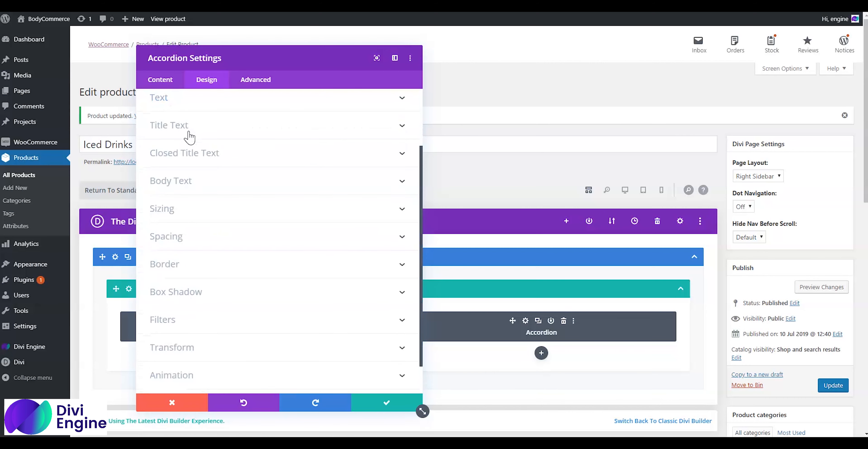
{"action": "left_click", "coordinate": [201, 137]}
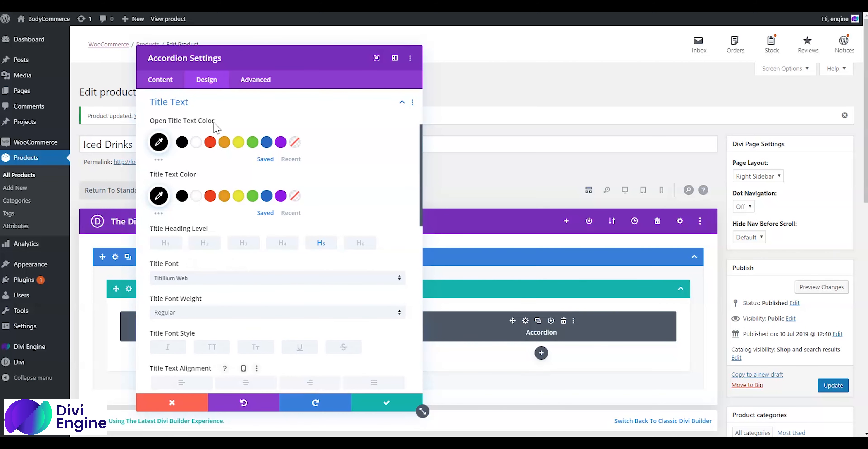
{"action": "left_click", "coordinate": [211, 109]}
{"action": "scroll", "coordinate": [213, 118], "scroll_direction": "up", "scroll_amount": 2}
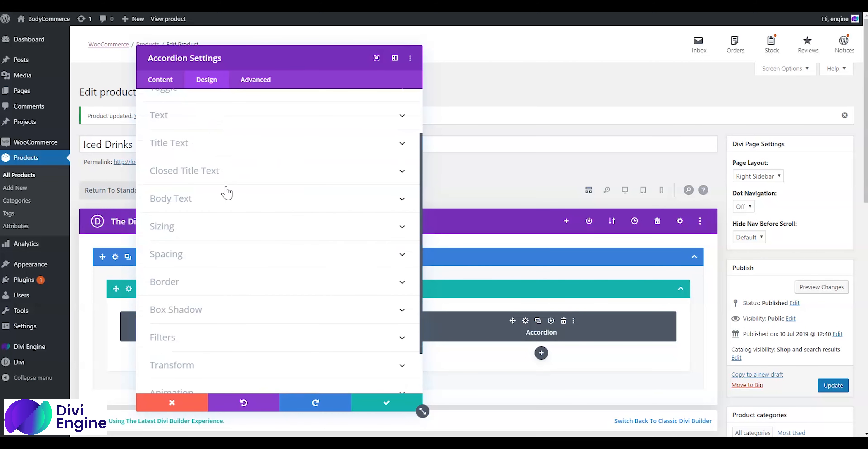
{"action": "scroll", "coordinate": [219, 135], "scroll_direction": "up", "scroll_amount": 2}
{"action": "left_click", "coordinate": [201, 116]}
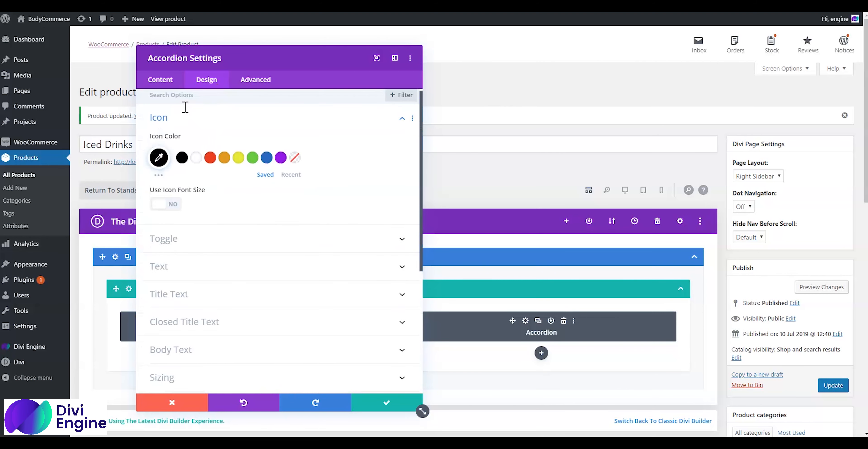
{"action": "left_click", "coordinate": [211, 122]}
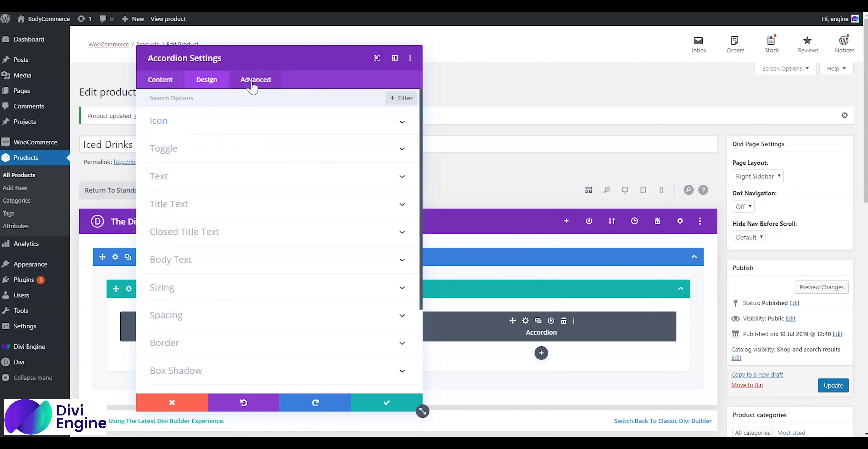
Recheck the Toggle custom CSS and save the Accordion module's settings
{"action": "left_click", "coordinate": [252, 80]}
{"action": "left_click", "coordinate": [208, 146]}
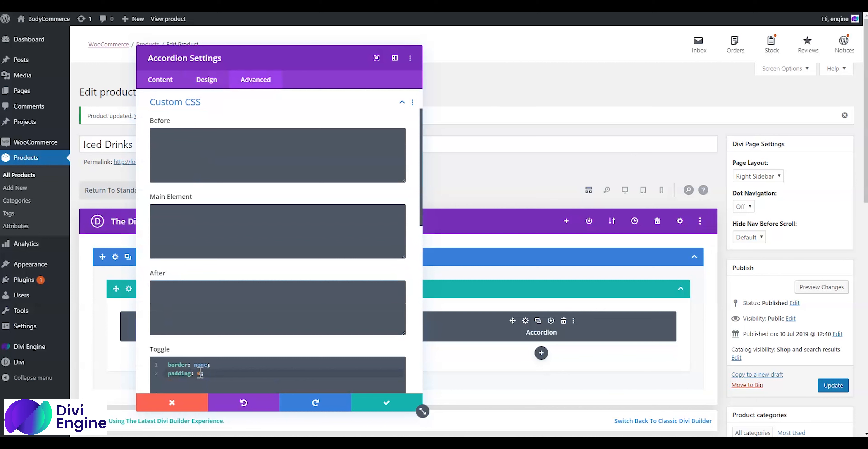
{"action": "scroll", "coordinate": [201, 373], "scroll_direction": "down", "scroll_amount": 3}
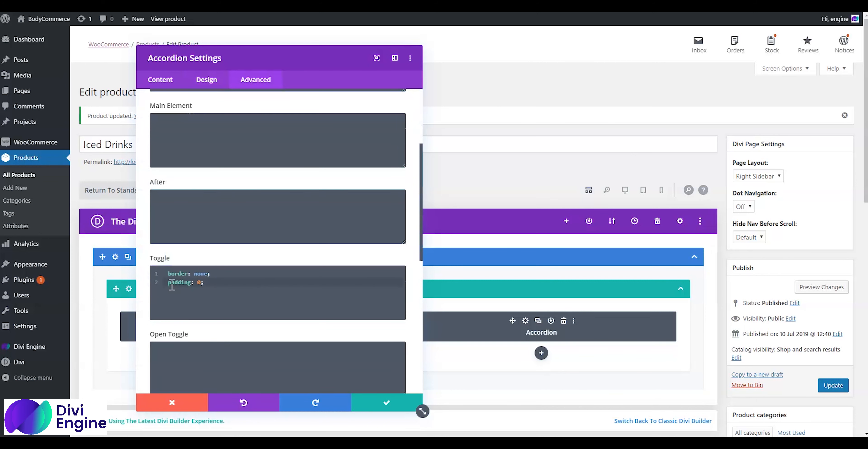
{"action": "left_click", "coordinate": [387, 403]}
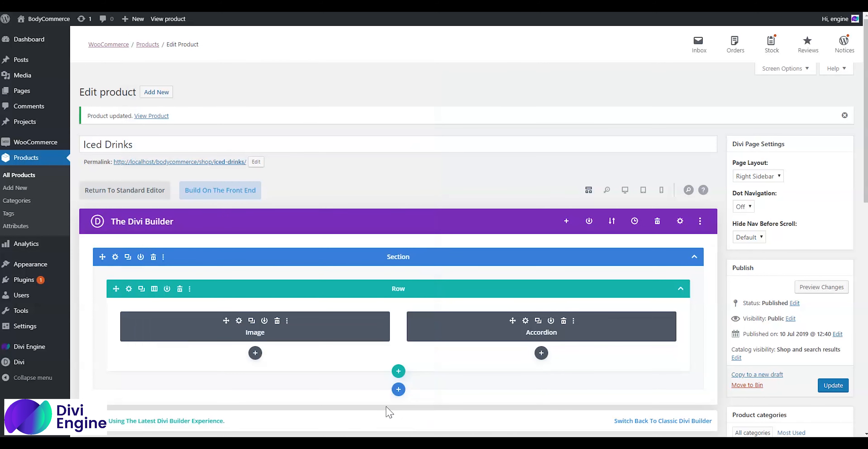
Update the product and reload the Iced Drinks page to check the restyled accordion, expanding "Ingredients & Nutrition Facts"
{"action": "left_click", "coordinate": [837, 390]}
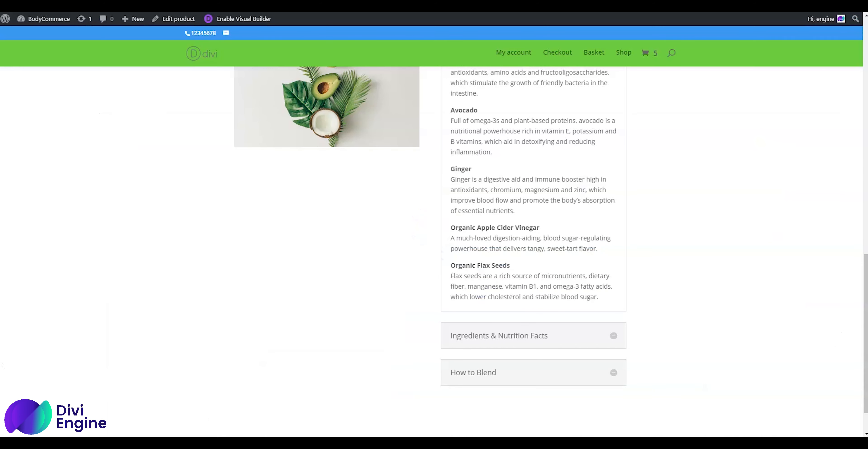
{"action": "scroll", "coordinate": [499, 135], "scroll_direction": "up", "scroll_amount": 6}
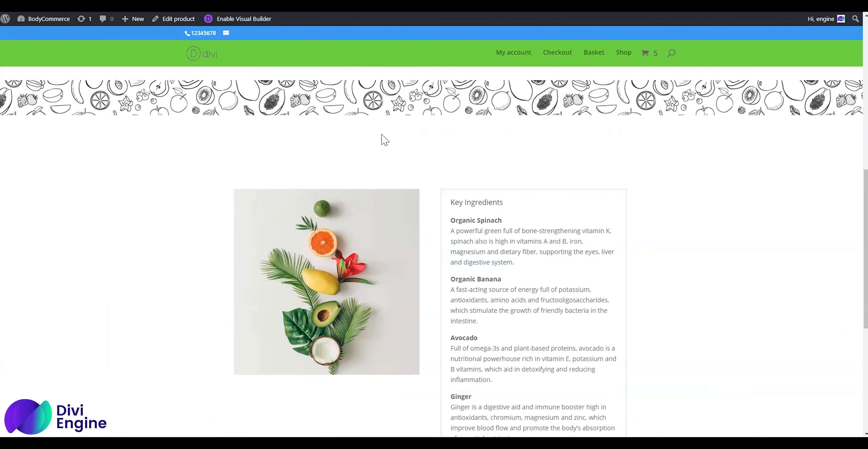
{"action": "right_click", "coordinate": [336, 142]}
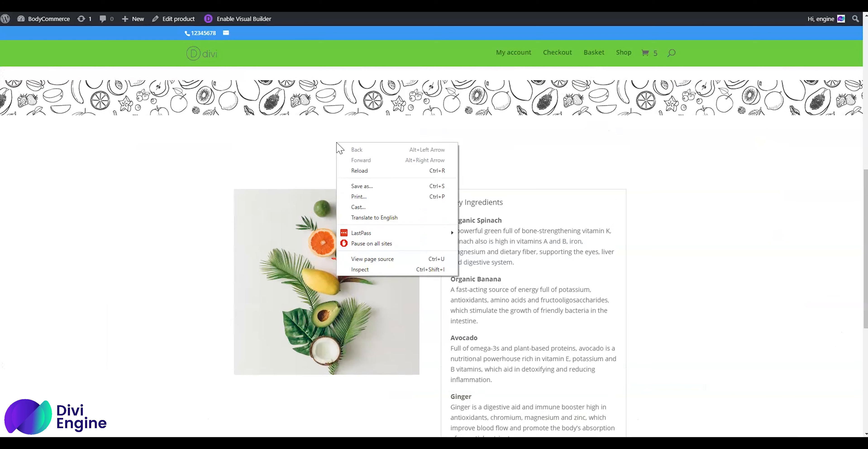
{"action": "left_click", "coordinate": [375, 171]}
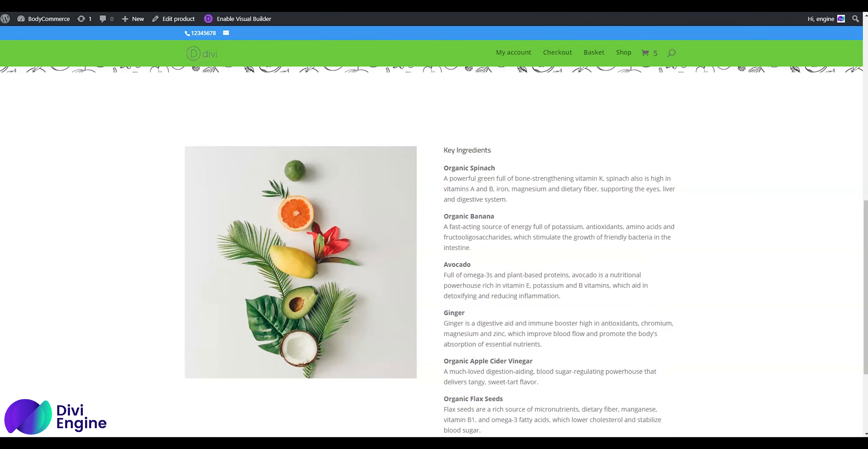
{"action": "scroll", "coordinate": [483, 164], "scroll_direction": "down", "scroll_amount": 4}
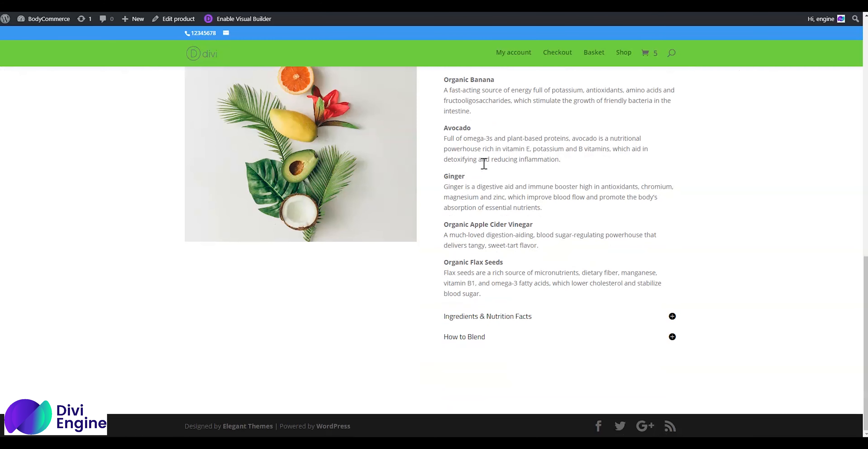
{"action": "left_click", "coordinate": [493, 317]}
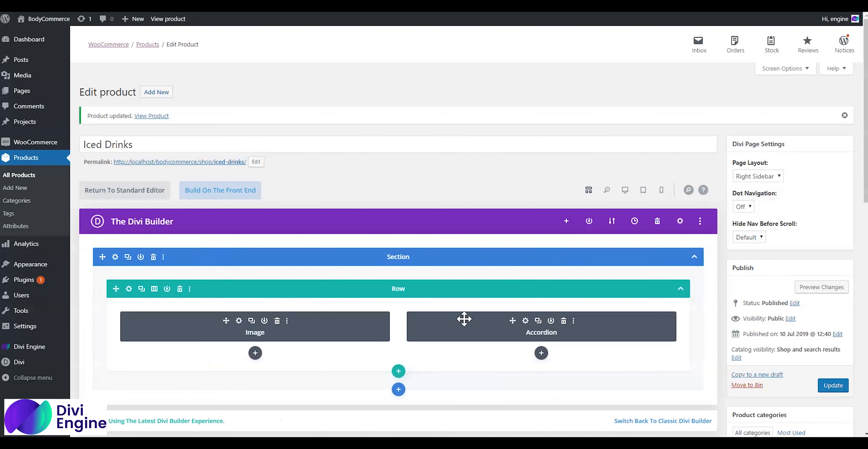
In the builder's desktop view, set the accordion's title text size to 30px and its title font weight to Bold
{"action": "left_click", "coordinate": [625, 190]}
{"action": "scroll", "coordinate": [525, 242], "scroll_direction": "down", "scroll_amount": 2}
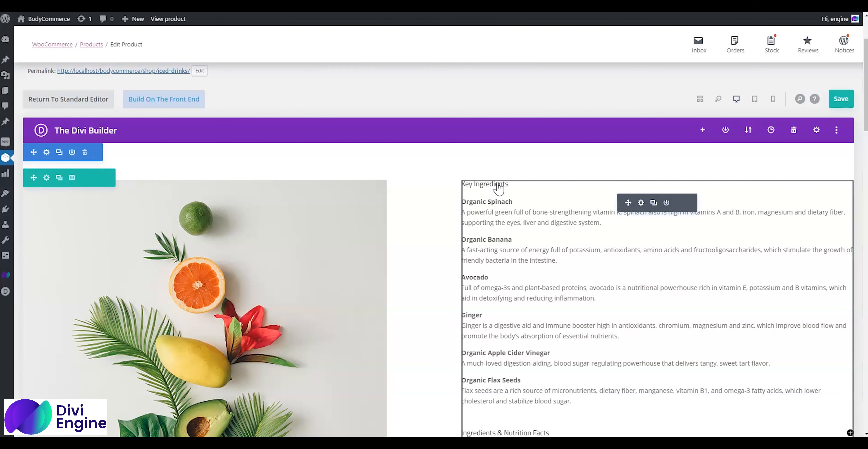
{"action": "left_click", "coordinate": [641, 203]}
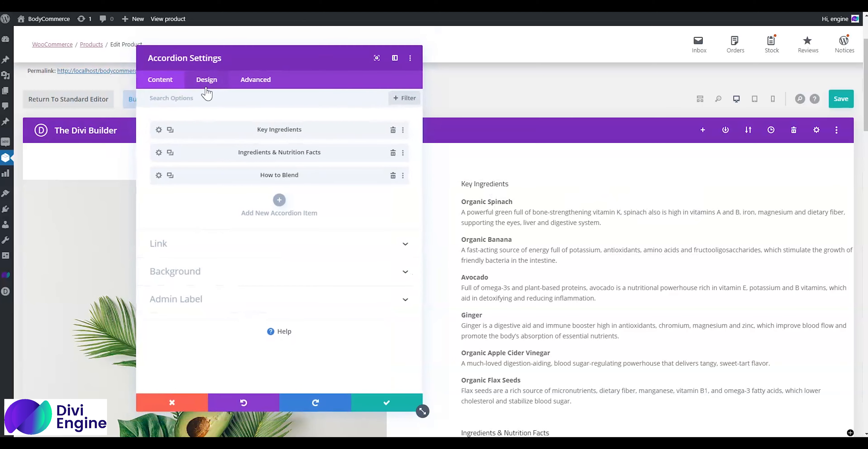
{"action": "left_click", "coordinate": [207, 88]}
{"action": "left_click", "coordinate": [186, 206]}
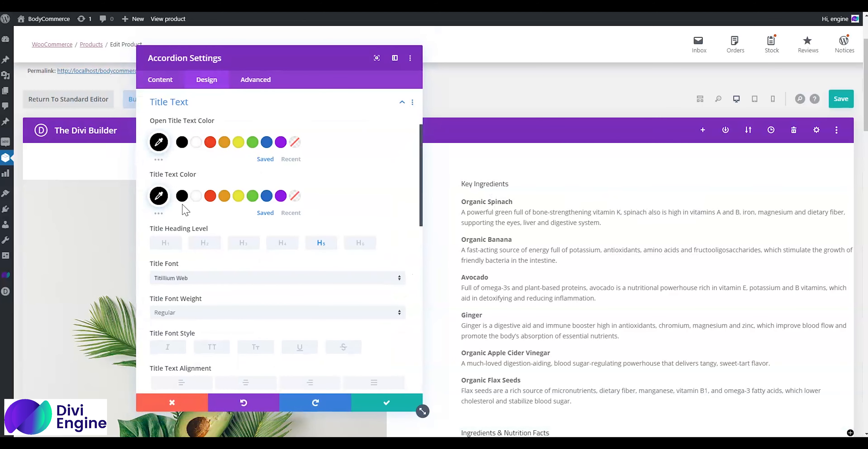
{"action": "scroll", "coordinate": [201, 275], "scroll_direction": "down", "scroll_amount": 4}
{"action": "left_click_drag", "start_coordinate": [179, 281], "coordinate": [199, 282]}
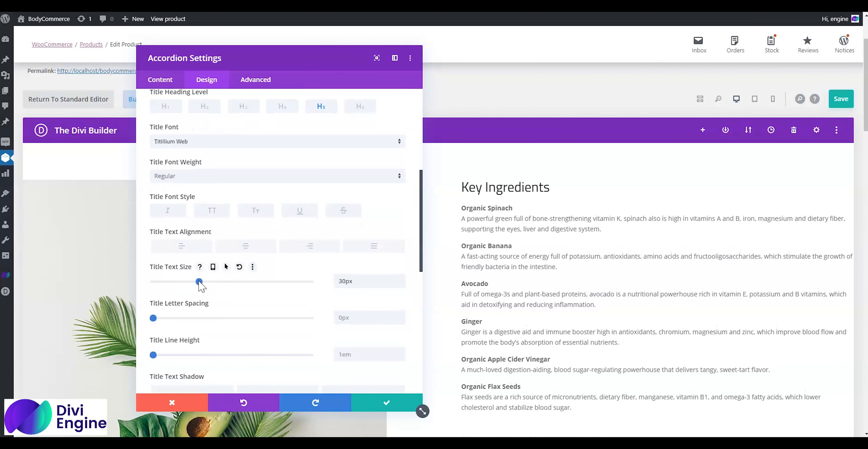
{"action": "left_click", "coordinate": [228, 185]}
{"action": "left_click", "coordinate": [226, 248]}
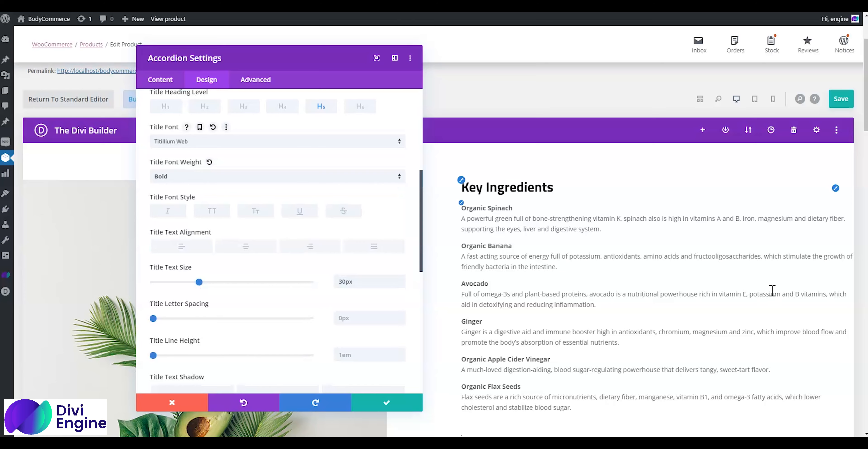
Save the Accordion module's updated title text settings
{"action": "scroll", "coordinate": [677, 263], "scroll_direction": "down", "scroll_amount": 4}
{"action": "left_click", "coordinate": [387, 402]}
{"action": "scroll", "coordinate": [482, 276], "scroll_direction": "up", "scroll_amount": 2}
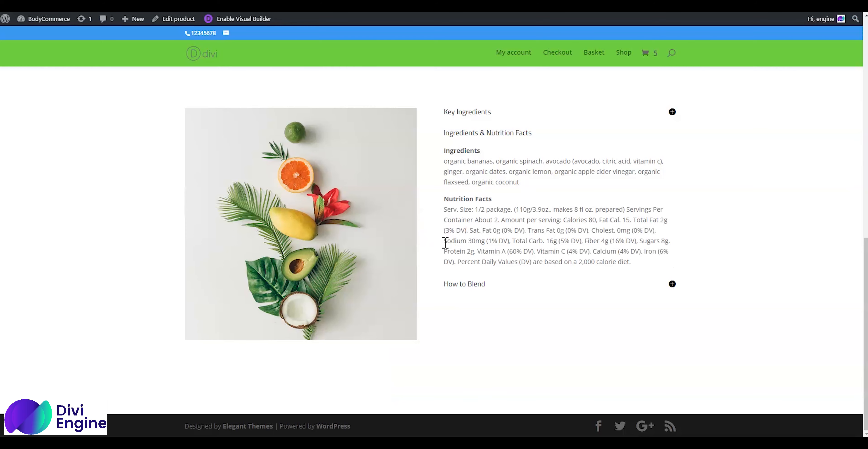
Inspect the empty space between the patterned divider and the image section on the Iced Drinks page to identify its row and section
{"action": "scroll", "coordinate": [446, 242], "scroll_direction": "up", "scroll_amount": 5}
{"action": "scroll", "coordinate": [446, 245], "scroll_direction": "down", "scroll_amount": 3}
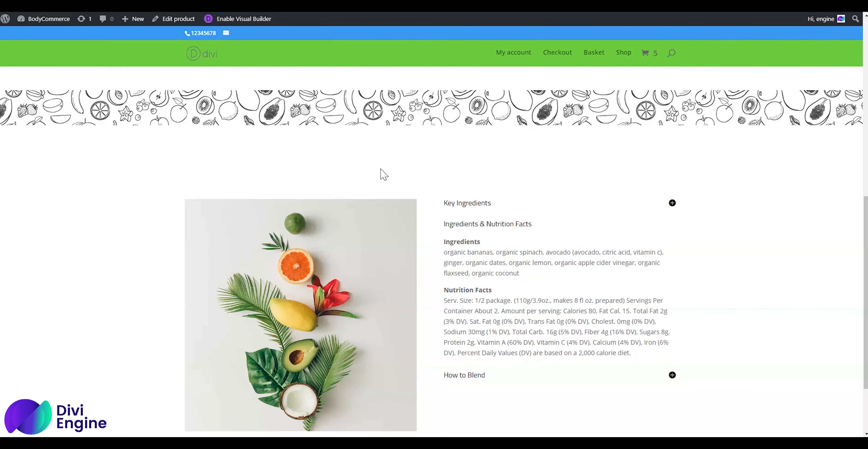
{"action": "scroll", "coordinate": [564, 200], "scroll_direction": "up", "scroll_amount": 5}
{"action": "scroll", "coordinate": [576, 215], "scroll_direction": "down", "scroll_amount": 5}
{"action": "right_click", "coordinate": [347, 158]}
{"action": "left_click", "coordinate": [365, 283]}
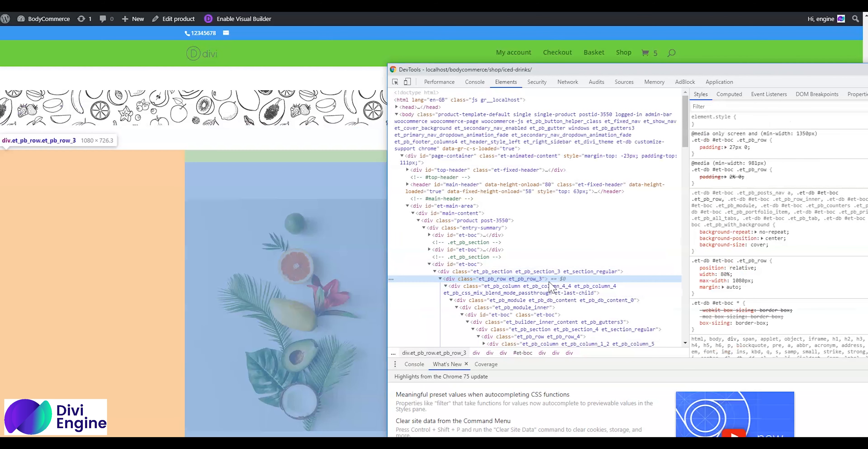
{"action": "left_click", "coordinate": [546, 271]}
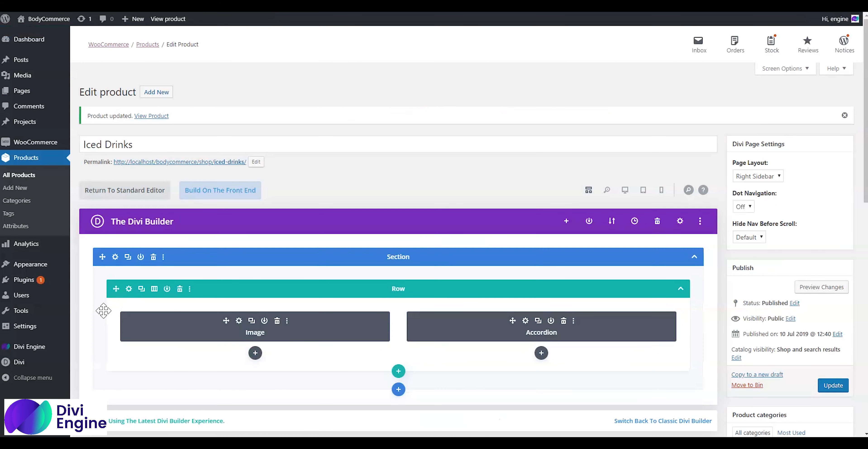
Set the top and bottom padding of the section holding the image and accordion to 0px, save it and update the product
{"action": "left_click", "coordinate": [115, 257]}
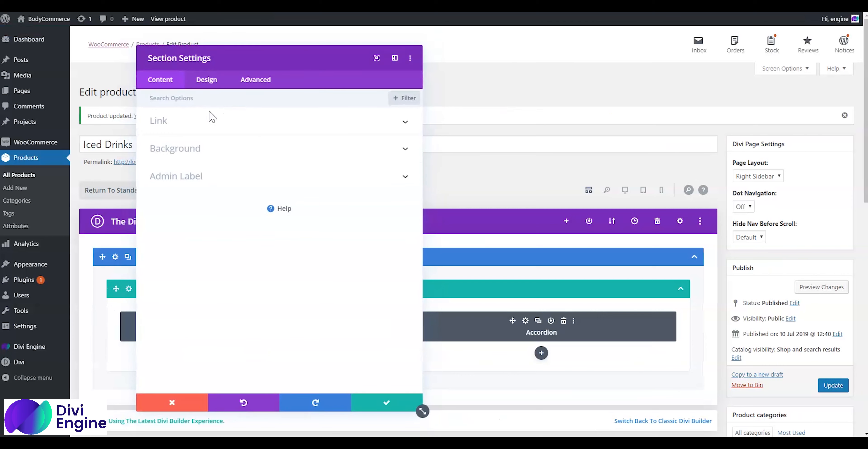
{"action": "left_click", "coordinate": [206, 80]}
{"action": "left_click", "coordinate": [188, 203]}
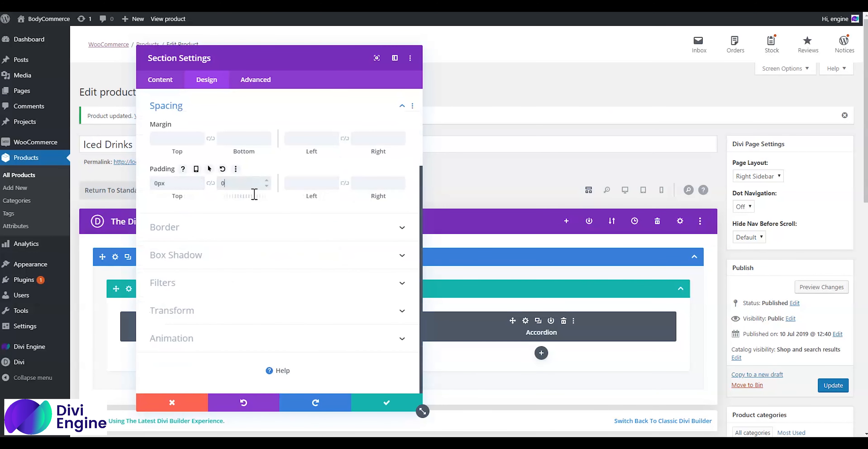
{"action": "left_click", "coordinate": [369, 404]}
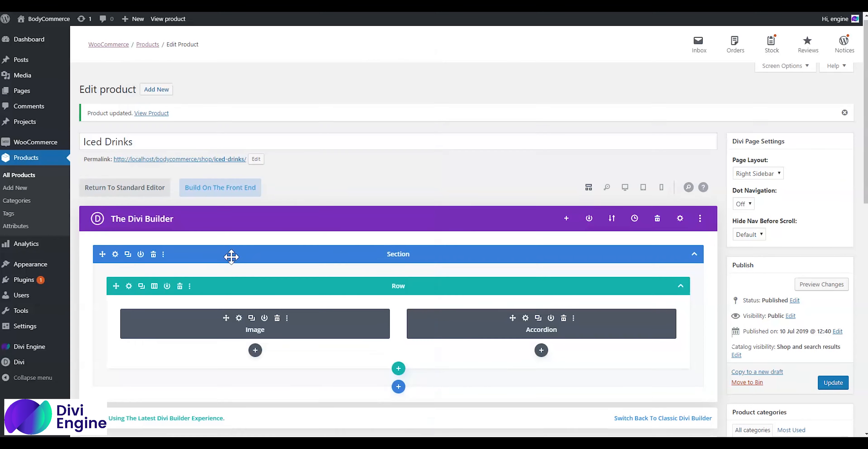
{"action": "scroll", "coordinate": [231, 257], "scroll_direction": "down", "scroll_amount": 5}
{"action": "scroll", "coordinate": [233, 256], "scroll_direction": "up", "scroll_amount": 3}
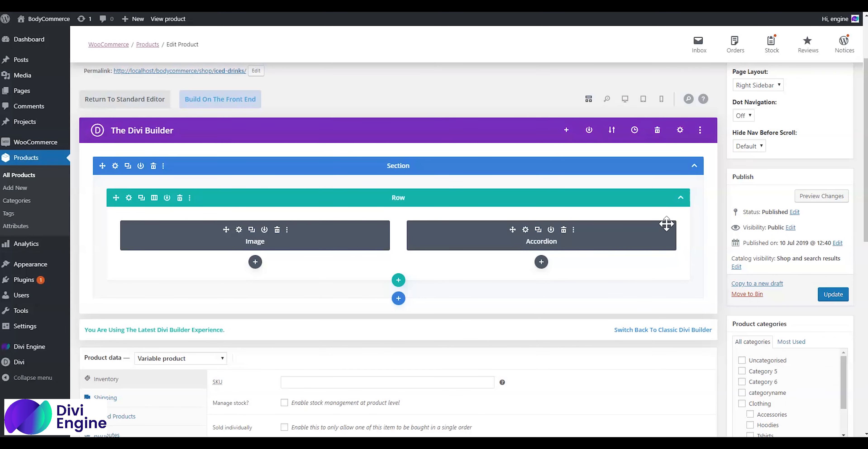
{"action": "left_click", "coordinate": [833, 295]}
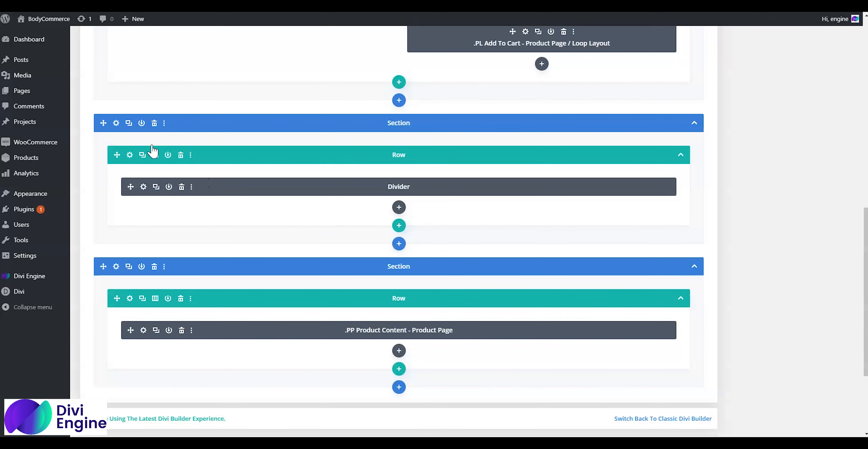
Duplicate the divider section in the Iced Drinks layout and place the copy below the .PP Product Content section
{"action": "left_click", "coordinate": [128, 123]}
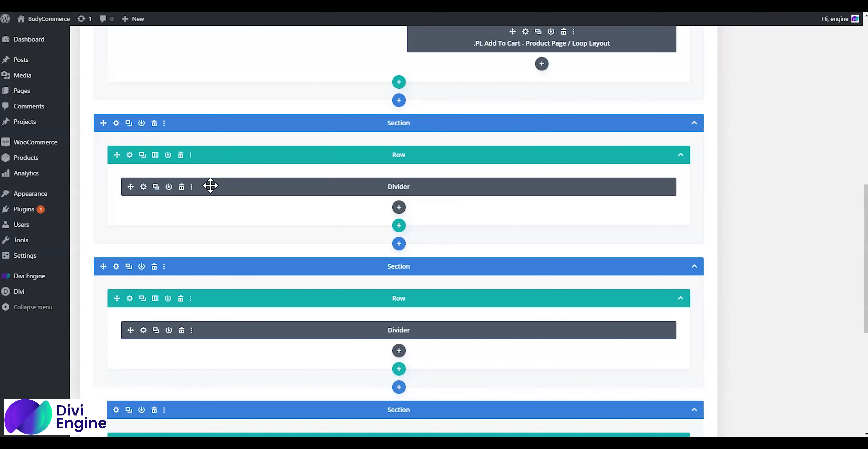
{"action": "scroll", "coordinate": [304, 217], "scroll_direction": "down", "scroll_amount": 3}
{"action": "left_click_drag", "start_coordinate": [316, 184], "coordinate": [317, 326]}
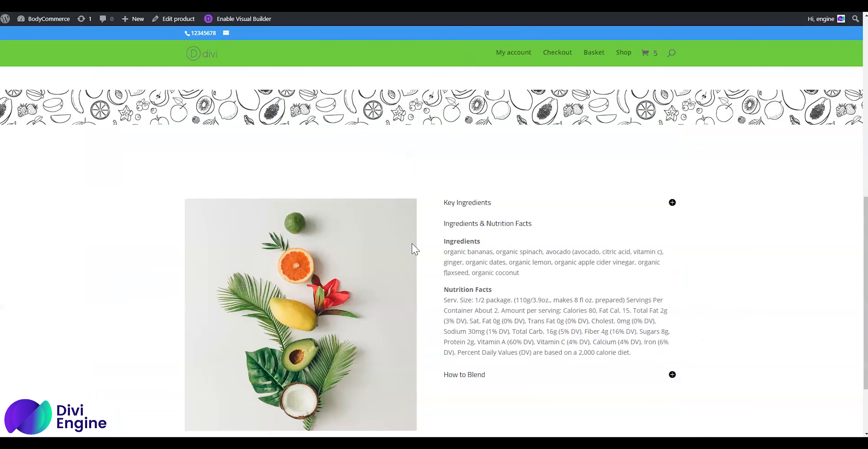
{"action": "scroll", "coordinate": [413, 246], "scroll_direction": "down", "scroll_amount": 3}
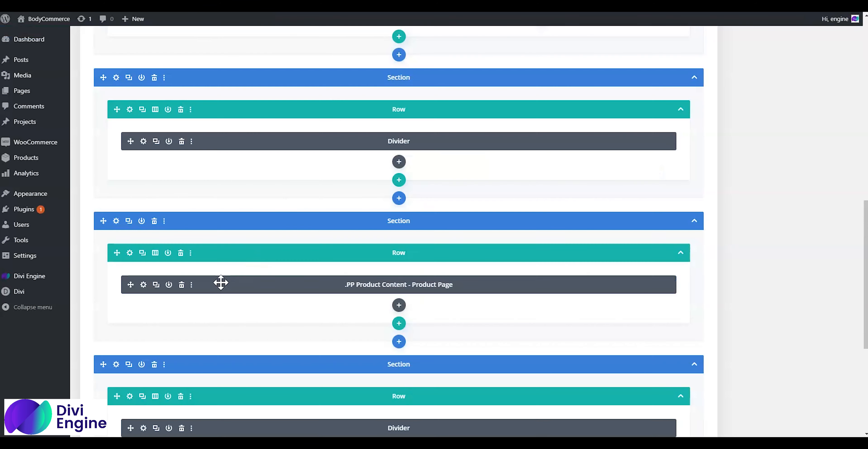
Add a new section with a single-column row below the last divider, insert the .PP Reviews module and save it
{"action": "scroll", "coordinate": [219, 283], "scroll_direction": "down", "scroll_amount": 6}
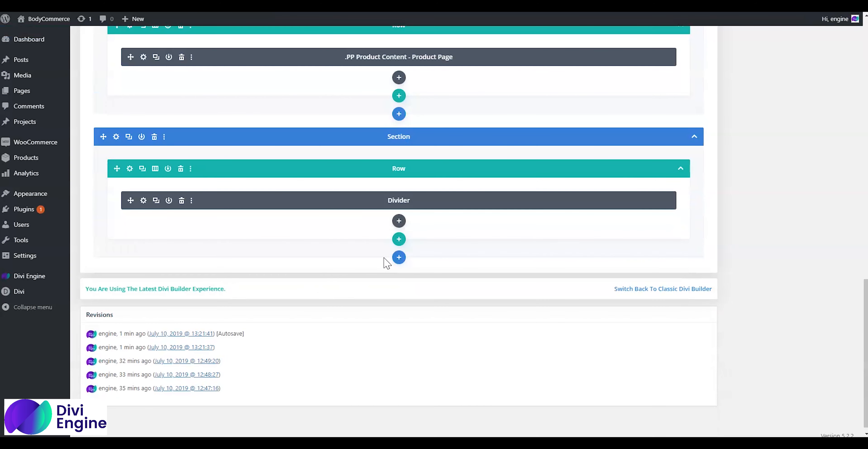
{"action": "left_click", "coordinate": [398, 257]}
{"action": "left_click", "coordinate": [351, 231]}
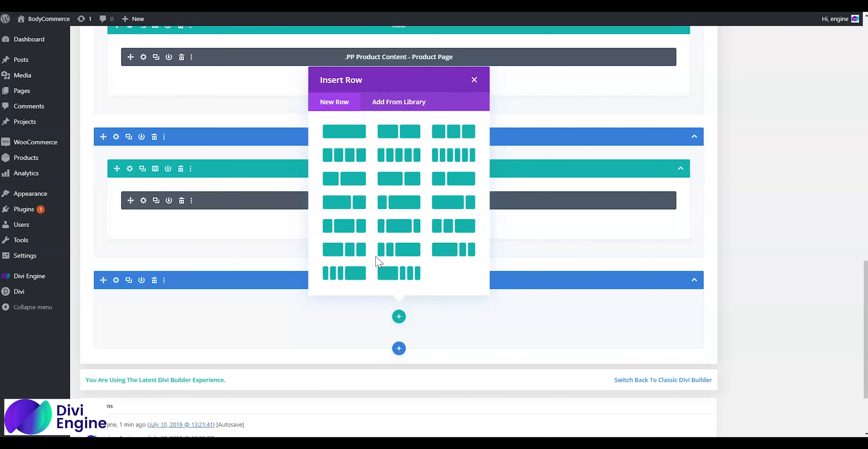
{"action": "left_click", "coordinate": [353, 132]}
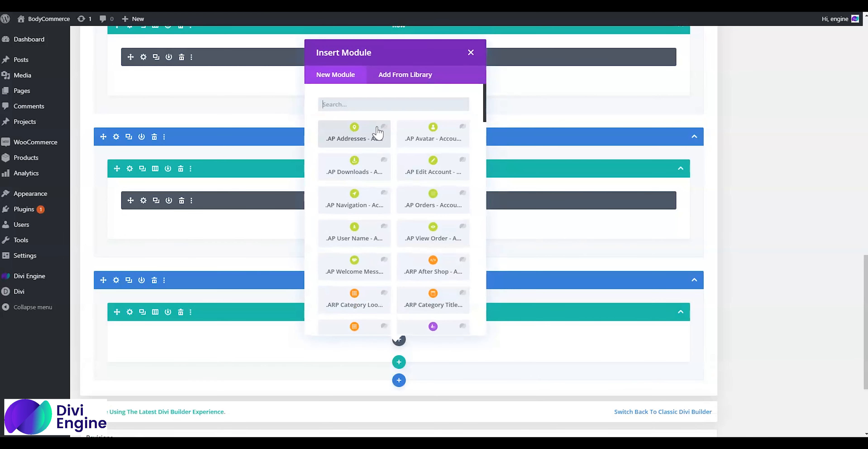
{"action": "type", "text": "rev"}
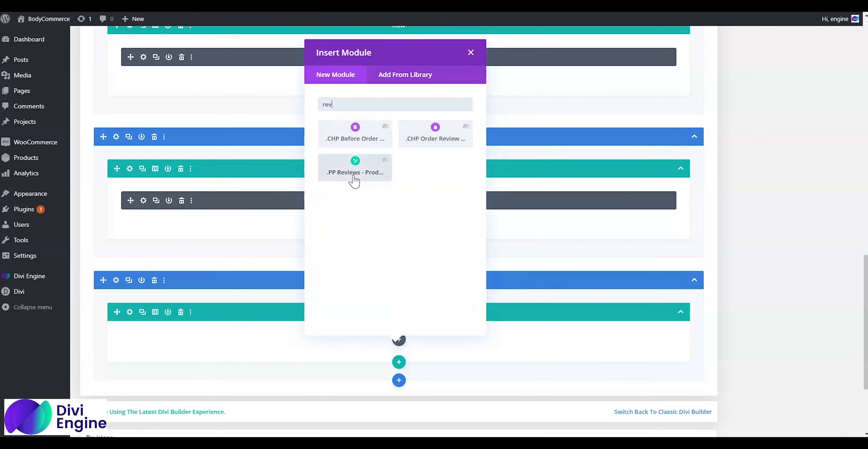
{"action": "left_click", "coordinate": [350, 170]}
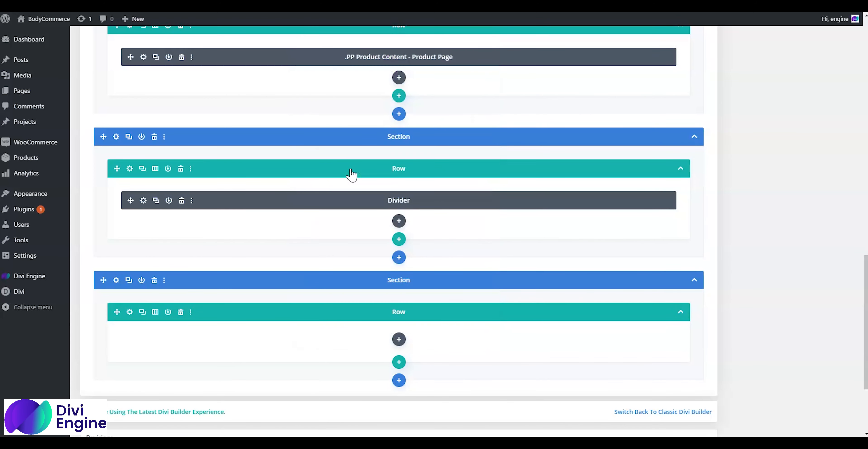
{"action": "scroll", "coordinate": [311, 170], "scroll_direction": "down", "scroll_amount": 2}
{"action": "scroll", "coordinate": [266, 170], "scroll_direction": "up", "scroll_amount": 2}
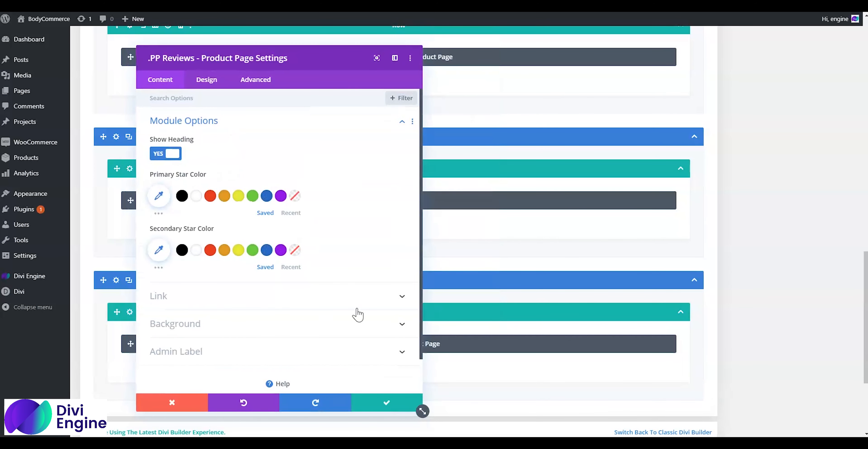
{"action": "left_click", "coordinate": [387, 402]}
Switch the builder to desktop view and open the .PP Reviews module's settings beside its preview
{"action": "scroll", "coordinate": [662, 202], "scroll_direction": "up", "scroll_amount": 5}
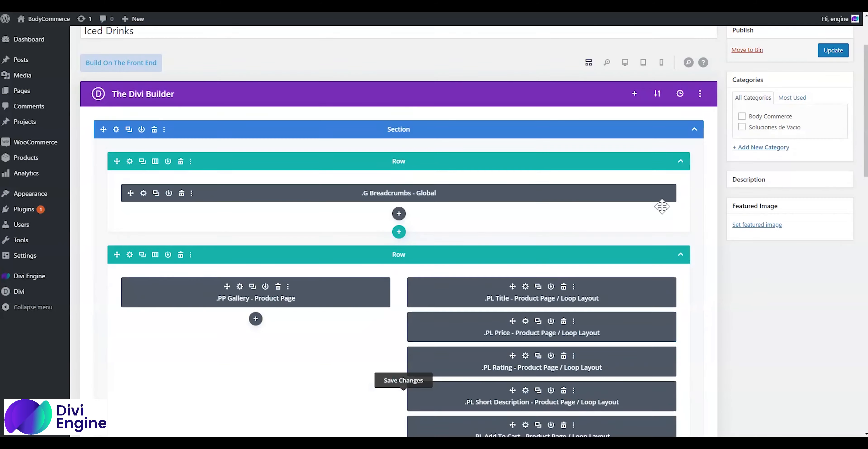
{"action": "scroll", "coordinate": [663, 175], "scroll_direction": "up", "scroll_amount": 2}
{"action": "left_click", "coordinate": [625, 122]}
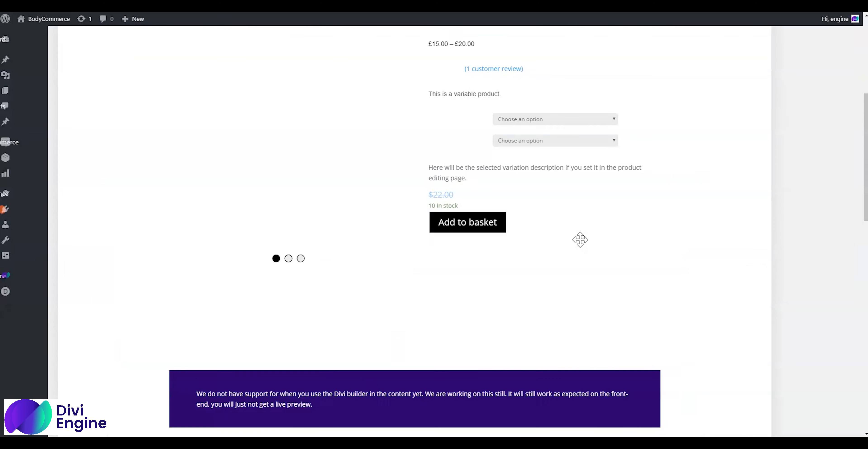
{"action": "scroll", "coordinate": [578, 239], "scroll_direction": "down", "scroll_amount": 12}
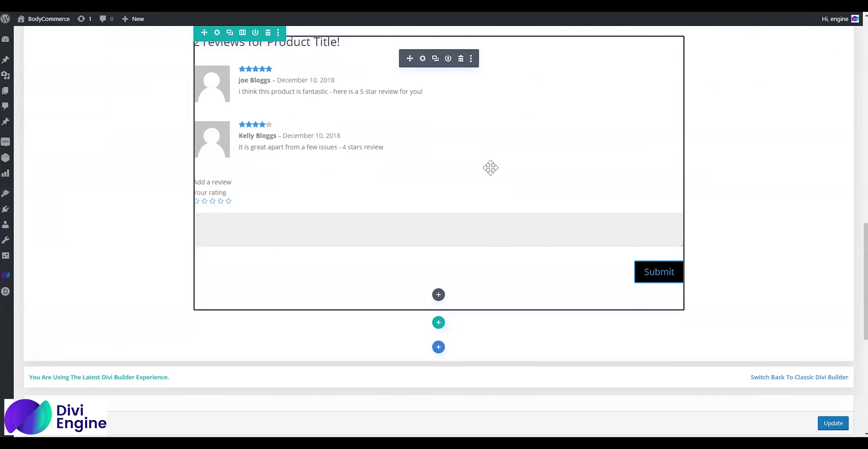
{"action": "left_click", "coordinate": [423, 58]}
{"action": "left_click_drag", "start_coordinate": [287, 58], "coordinate": [643, 76]}
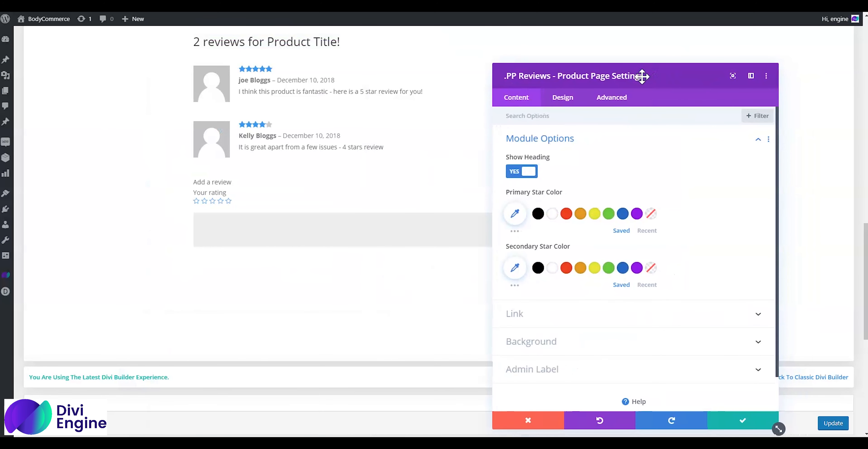
Try the Reviews module without its heading, restore it, and set the primary star color to black and the secondary to #eeeeee
{"action": "left_click", "coordinate": [529, 174]}
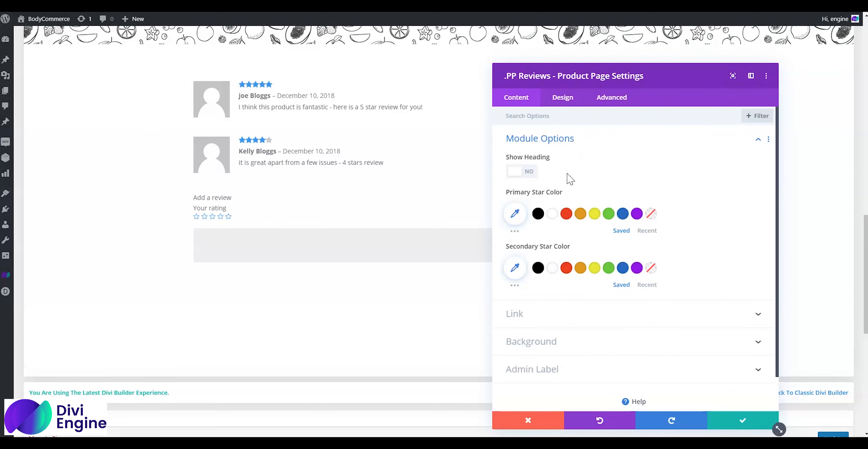
{"action": "left_click", "coordinate": [530, 172]}
{"action": "left_click", "coordinate": [539, 215]}
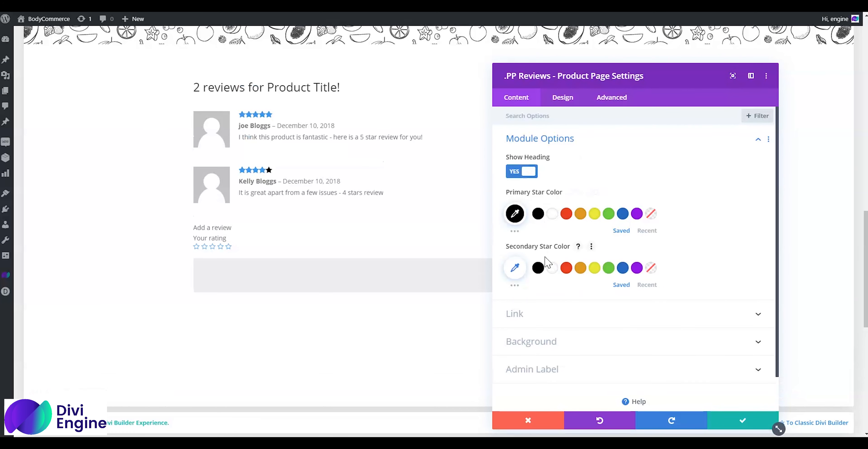
{"action": "left_click", "coordinate": [515, 268]}
{"action": "type", "text": "e"}
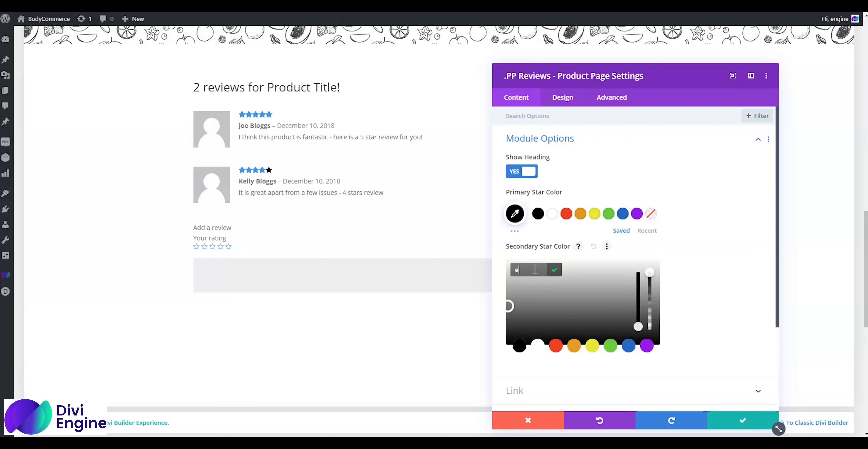
{"action": "type", "text": "eeeee"}
{"action": "left_click", "coordinate": [700, 246]}
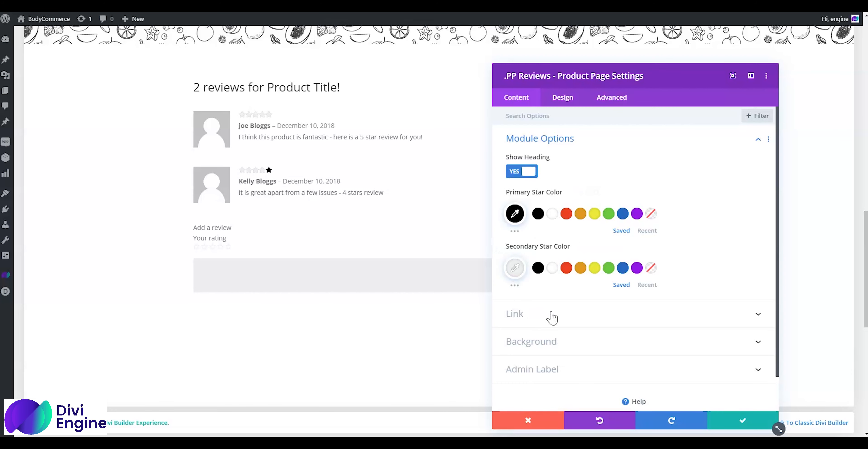
Enable custom styles for the Reviews module's submit button, with white text and a black background
{"action": "left_click", "coordinate": [563, 98]}
{"action": "left_click_drag", "start_coordinate": [553, 72], "coordinate": [457, 67]}
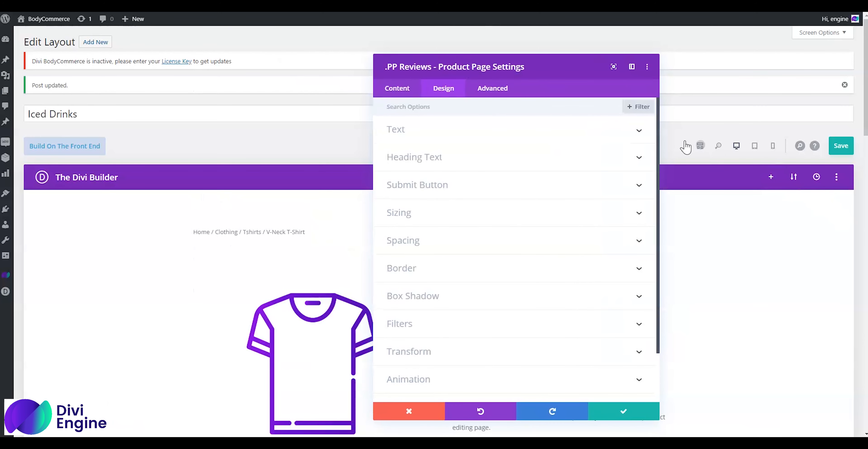
{"action": "scroll", "coordinate": [447, 206], "scroll_direction": "down", "scroll_amount": 2}
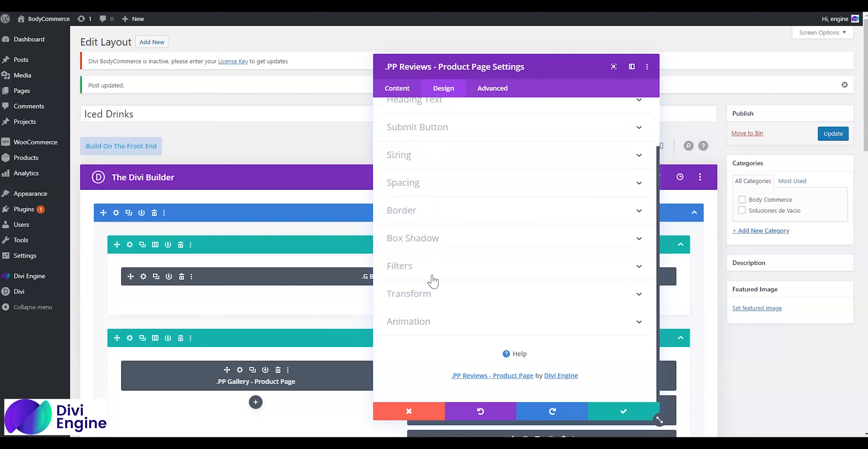
{"action": "scroll", "coordinate": [440, 231], "scroll_direction": "up", "scroll_amount": 1}
{"action": "left_click", "coordinate": [449, 172]}
{"action": "left_click", "coordinate": [403, 144]}
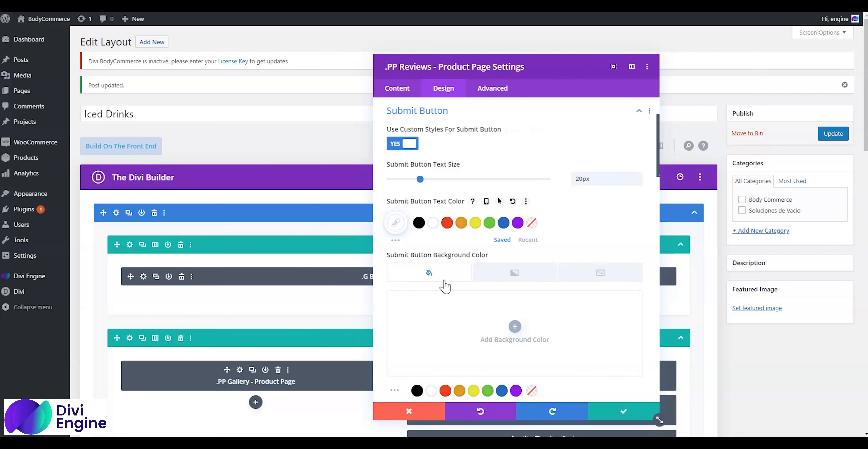
{"action": "left_click", "coordinate": [467, 322]}
{"action": "left_click", "coordinate": [417, 390]}
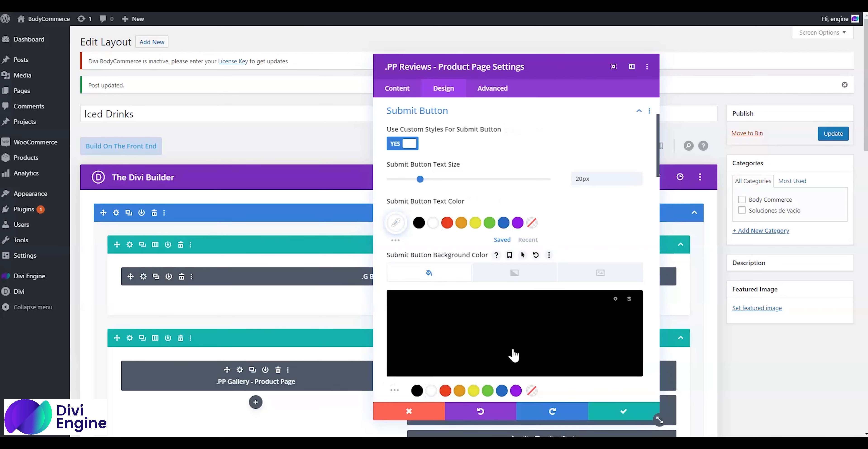
{"action": "left_click", "coordinate": [461, 279]}
Turn off the submit button's icon, save the Reviews module and update the layout
{"action": "scroll", "coordinate": [462, 285], "scroll_direction": "down", "scroll_amount": 10}
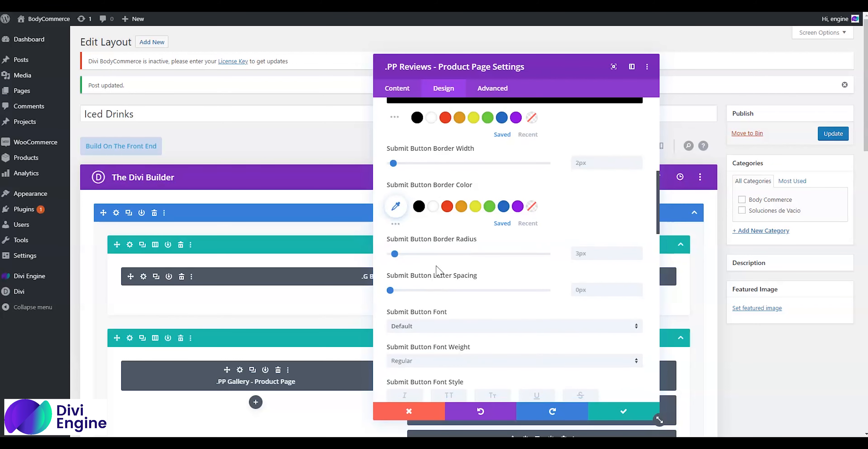
{"action": "left_click", "coordinate": [411, 295]}
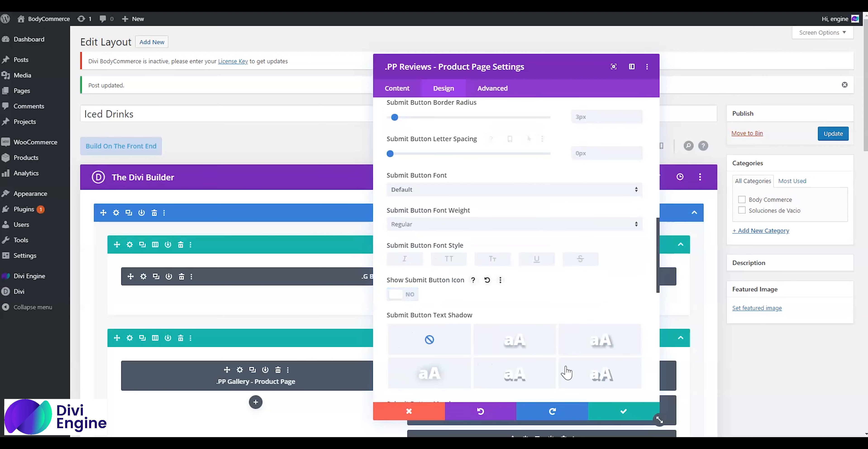
{"action": "left_click", "coordinate": [623, 411]}
{"action": "left_click", "coordinate": [837, 137]}
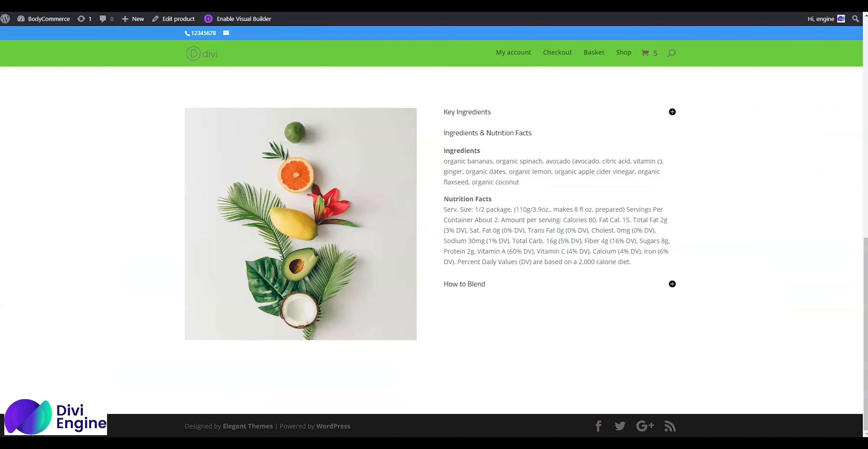
Reload the Iced Drinks page and check the section spacing, restyled accordion titles, second divider and reviews form
{"action": "right_click", "coordinate": [83, 171]}
{"action": "left_click", "coordinate": [100, 193]}
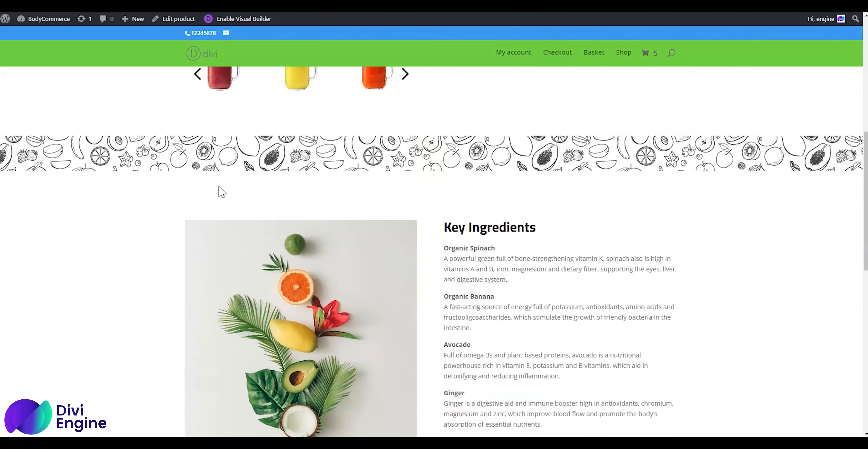
{"action": "scroll", "coordinate": [220, 189], "scroll_direction": "down", "scroll_amount": 12}
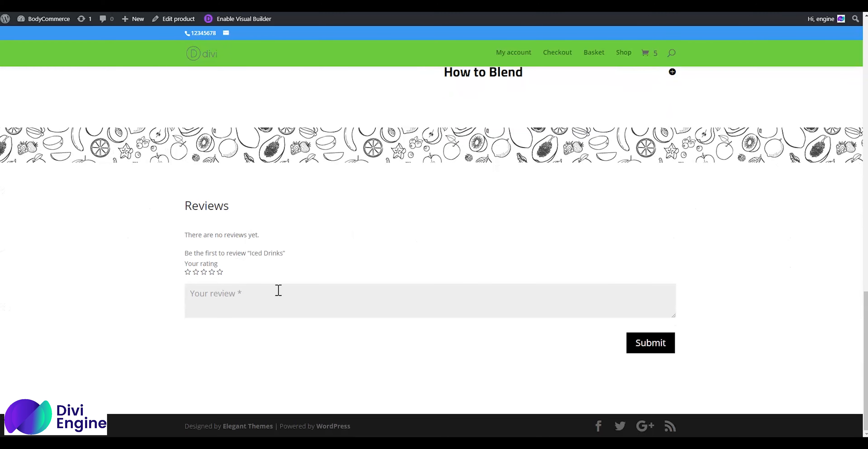
Post two product reviews on the Iced Drinks page: "Brilliant drink!" with five stars and "Ok Drink" with three stars
{"action": "scroll", "coordinate": [441, 234], "scroll_direction": "up", "scroll_amount": 15}
{"action": "scroll", "coordinate": [450, 238], "scroll_direction": "down", "scroll_amount": 12}
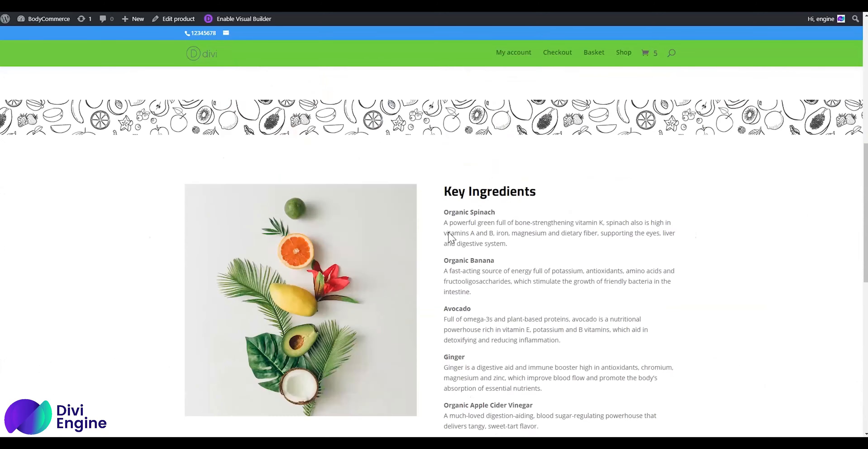
{"action": "scroll", "coordinate": [450, 236], "scroll_direction": "up", "scroll_amount": 15}
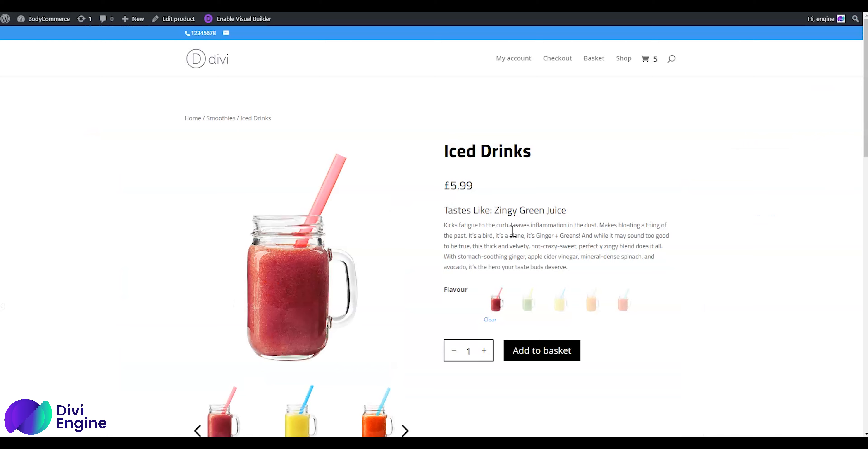
{"action": "scroll", "coordinate": [513, 231], "scroll_direction": "down", "scroll_amount": 15}
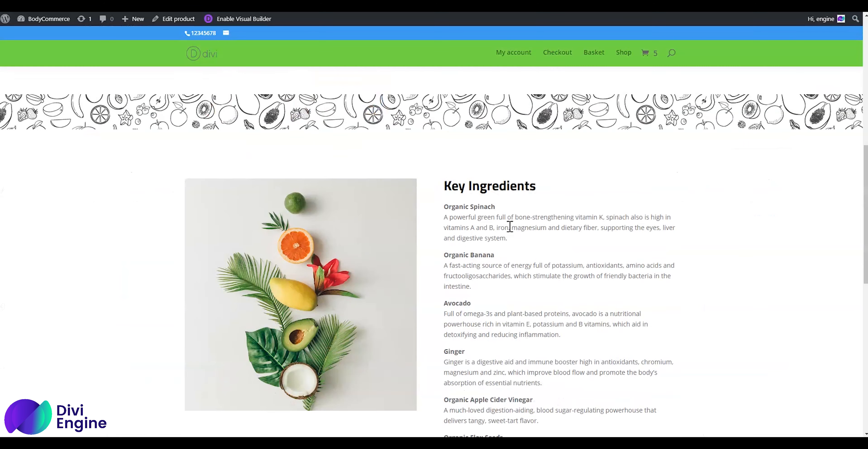
{"action": "left_click", "coordinate": [240, 309]}
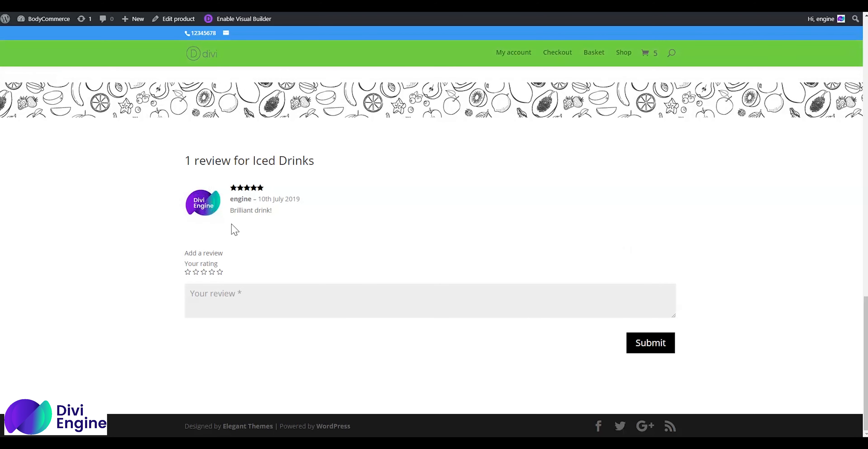
{"action": "left_click", "coordinate": [254, 291]}
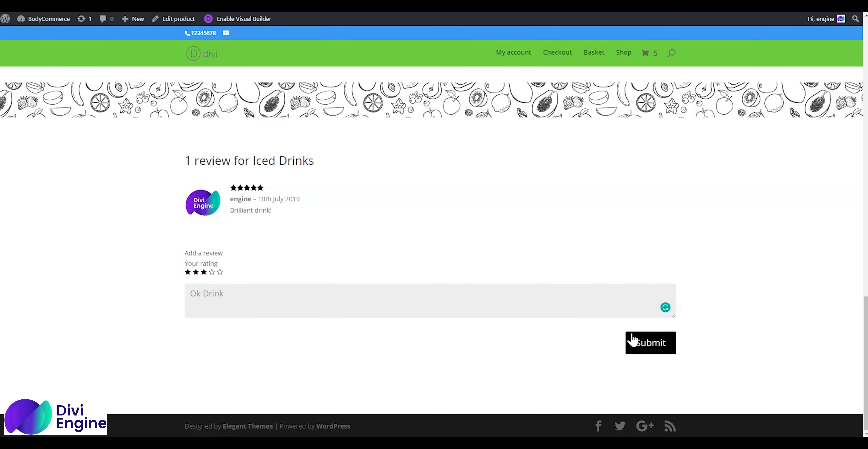
{"action": "left_click", "coordinate": [633, 339]}
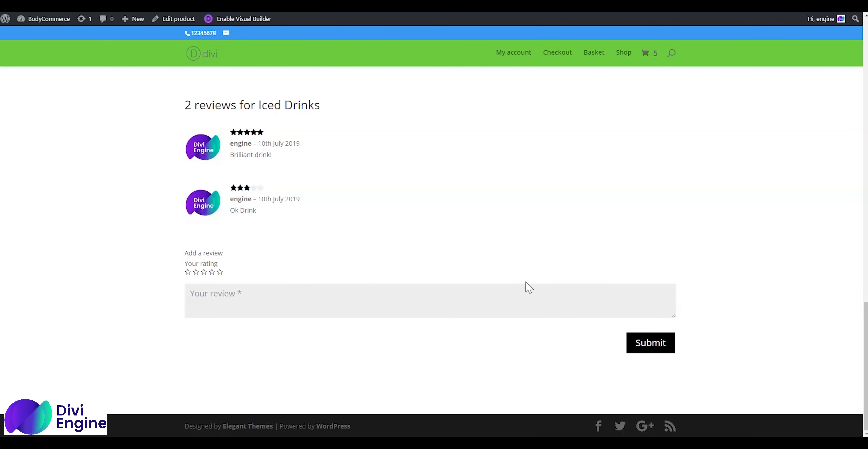
Set the Rating module's text color to black in the product layout, save the module and update the layout
{"action": "scroll", "coordinate": [528, 287], "scroll_direction": "up", "scroll_amount": 15}
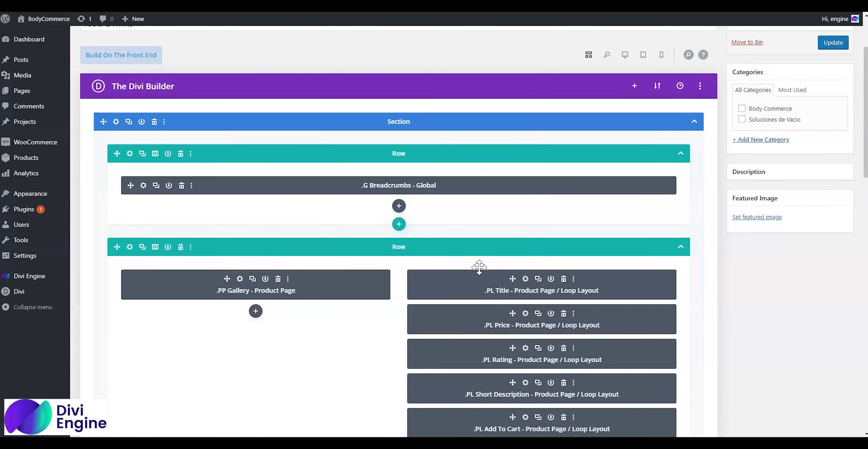
{"action": "scroll", "coordinate": [479, 268], "scroll_direction": "down", "scroll_amount": 3}
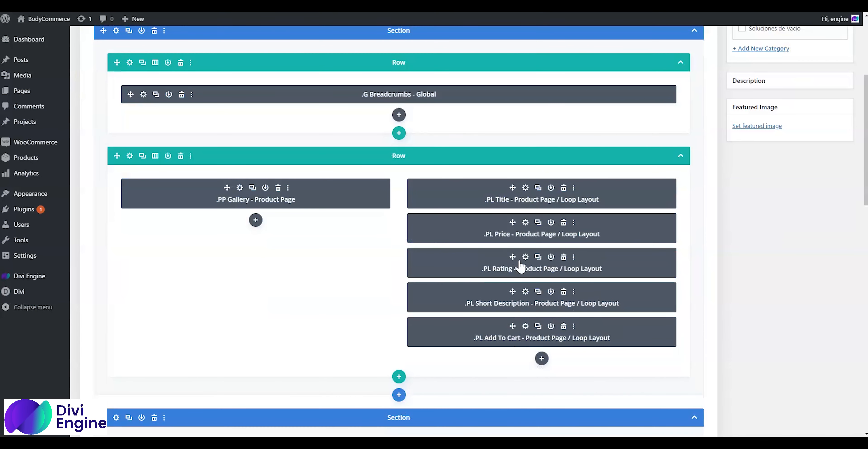
{"action": "left_click", "coordinate": [524, 258]}
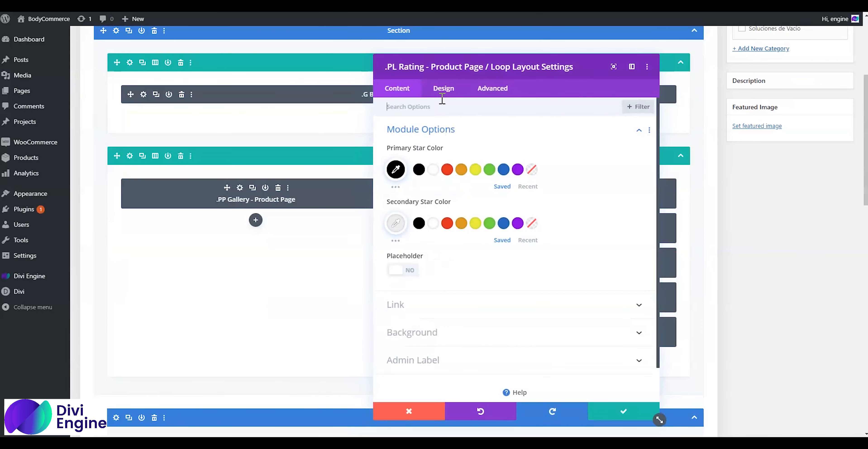
{"action": "left_click", "coordinate": [442, 91]}
{"action": "left_click", "coordinate": [439, 164]}
{"action": "left_click", "coordinate": [419, 290]}
{"action": "left_click", "coordinate": [610, 413]}
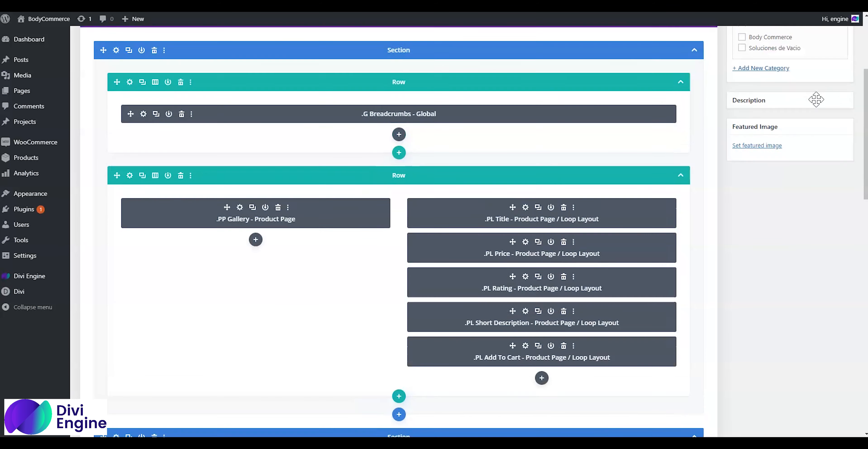
{"action": "left_click", "coordinate": [833, 133]}
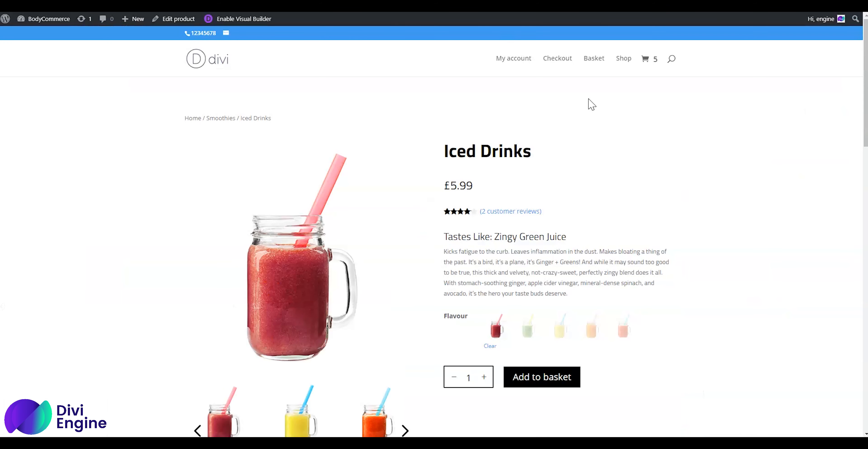
Reload the Iced Drinks page, check the rating line under the price and cycle forward through the product gallery images
{"action": "right_click", "coordinate": [589, 99]}
{"action": "left_click", "coordinate": [632, 127]}
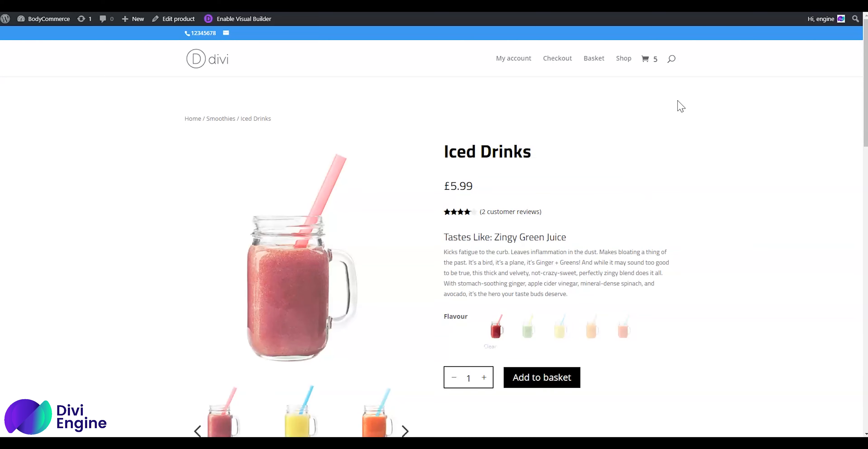
{"action": "scroll", "coordinate": [649, 143], "scroll_direction": "down", "scroll_amount": 3}
{"action": "scroll", "coordinate": [649, 145], "scroll_direction": "down", "scroll_amount": 4}
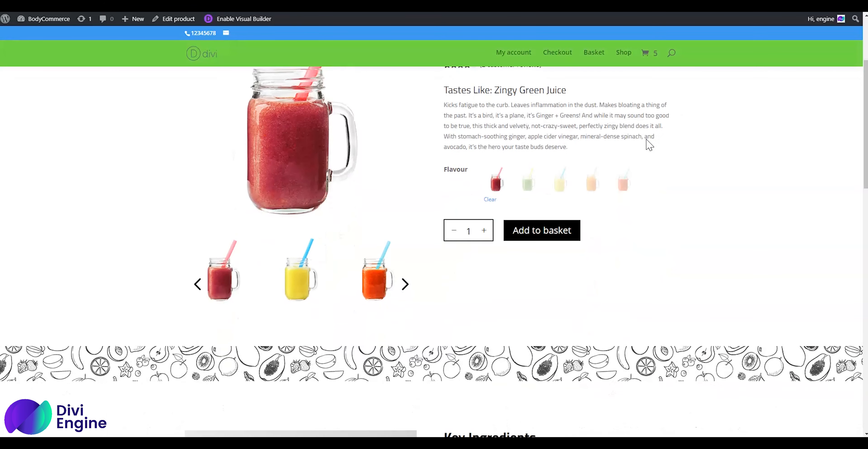
{"action": "left_click", "coordinate": [405, 193]}
{"action": "left_click", "coordinate": [405, 193]}
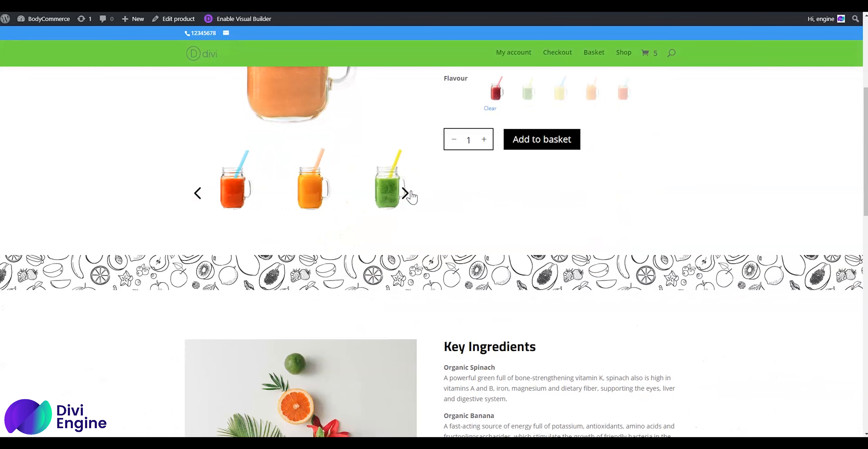
{"action": "scroll", "coordinate": [418, 192], "scroll_direction": "down", "scroll_amount": 2}
{"action": "scroll", "coordinate": [419, 193], "scroll_direction": "up", "scroll_amount": 6}
{"action": "left_click", "coordinate": [405, 329]}
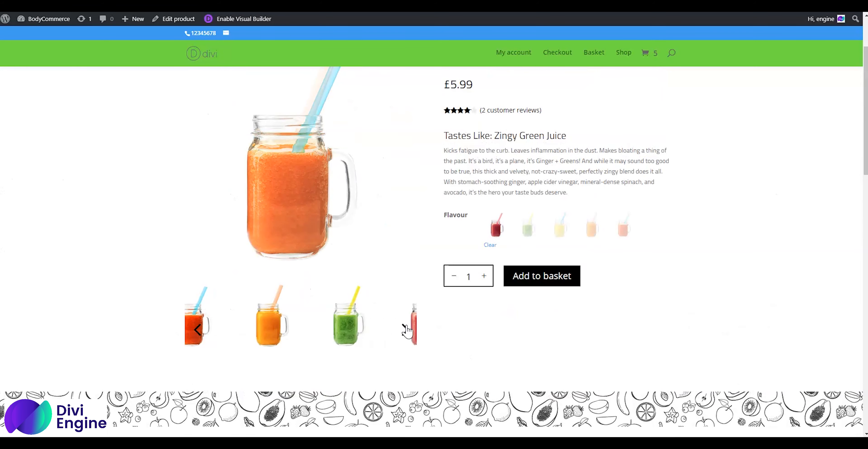
{"action": "left_click", "coordinate": [406, 329]}
{"action": "left_click", "coordinate": [405, 329]}
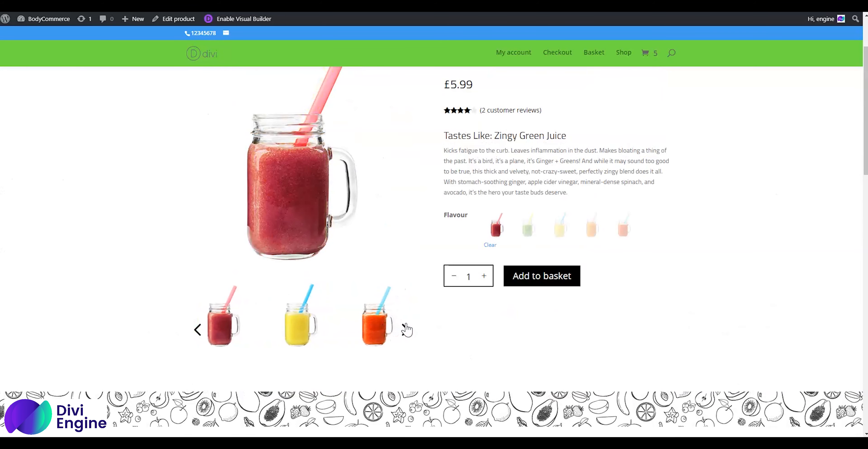
{"action": "left_click", "coordinate": [405, 330]}
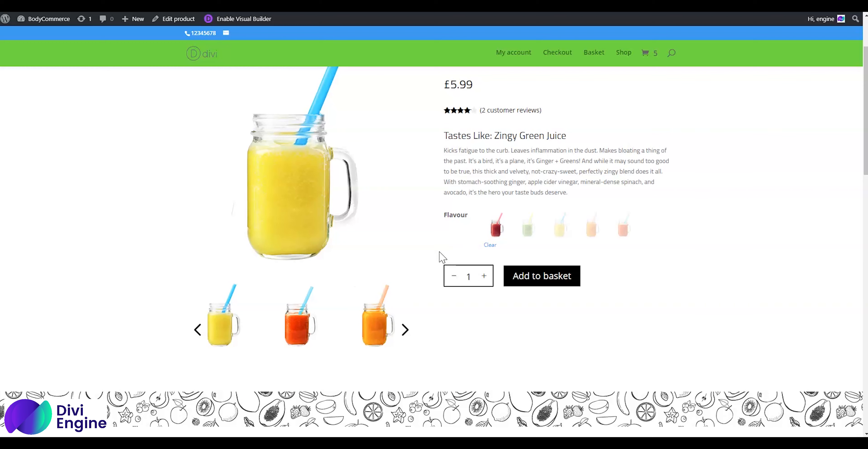
{"action": "left_click", "coordinate": [406, 329]}
{"action": "left_click", "coordinate": [405, 329]}
Select the green drink's flavour swatch and raise the quantity to 4
{"action": "left_click", "coordinate": [530, 232]}
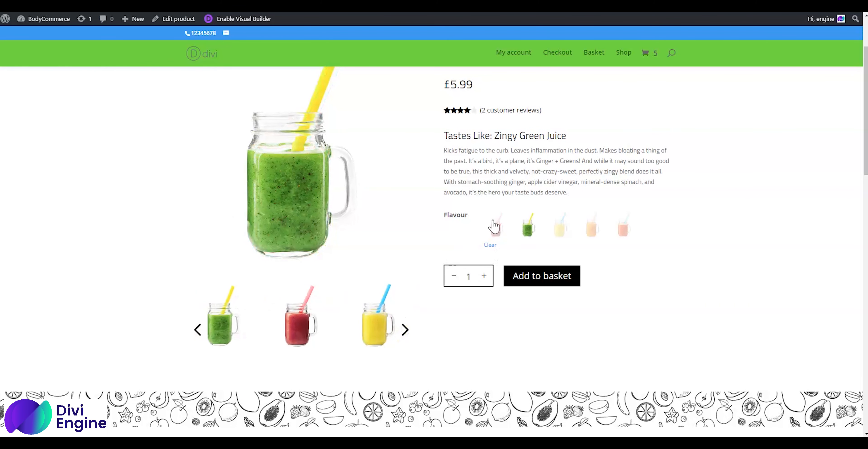
{"action": "left_click", "coordinate": [484, 279]}
{"action": "left_click", "coordinate": [484, 279]}
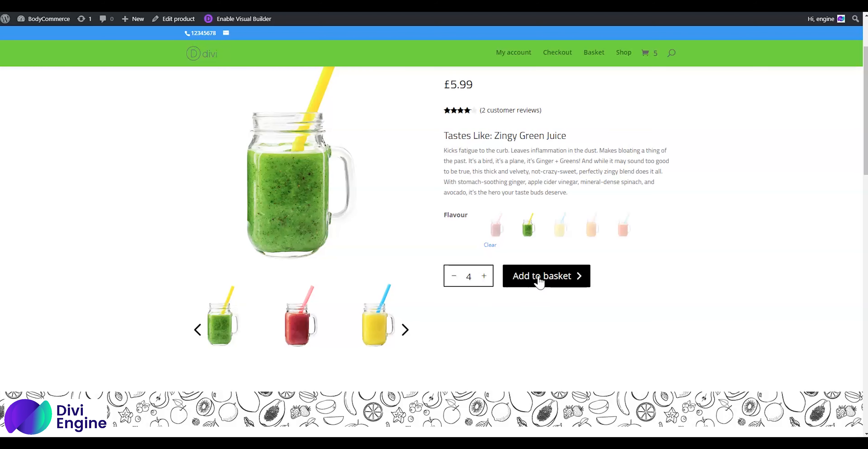
Look over the finished Iced Drinks page, from the ingredients section back to the main product details
{"action": "scroll", "coordinate": [677, 371], "scroll_direction": "down", "scroll_amount": 1}
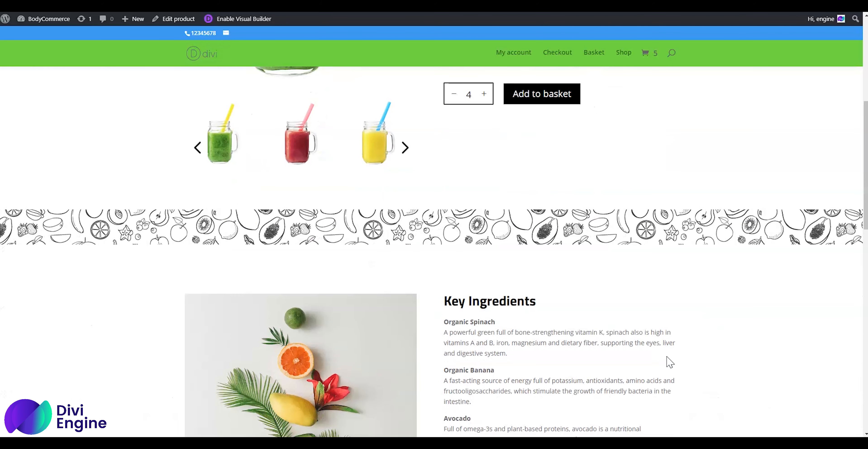
{"action": "scroll", "coordinate": [668, 359], "scroll_direction": "down", "scroll_amount": 5}
{"action": "scroll", "coordinate": [500, 273], "scroll_direction": "up", "scroll_amount": 15}
{"action": "scroll", "coordinate": [499, 271], "scroll_direction": "up", "scroll_amount": 3}
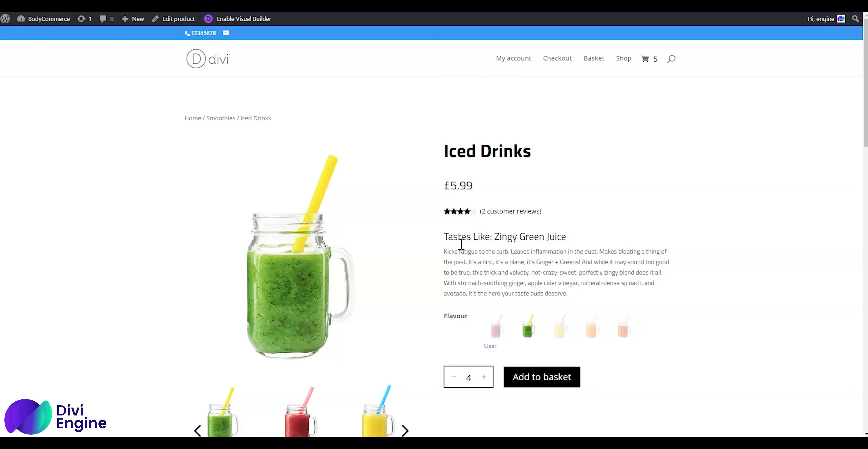
{"action": "scroll", "coordinate": [460, 250], "scroll_direction": "down", "scroll_amount": 3}
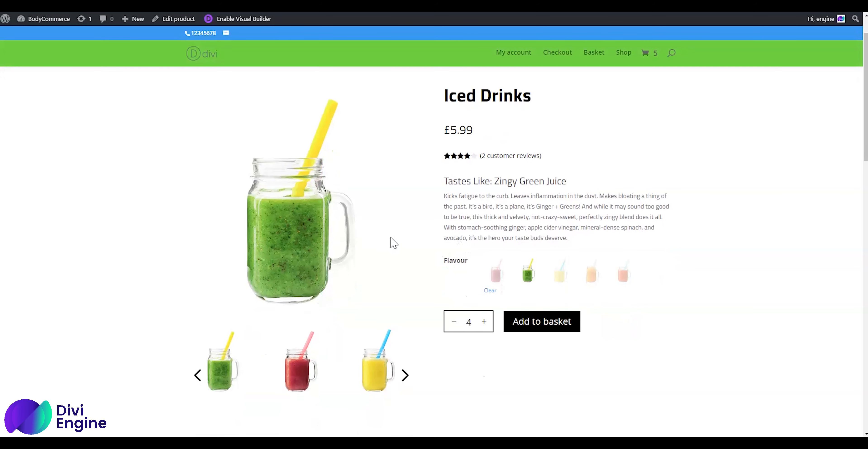